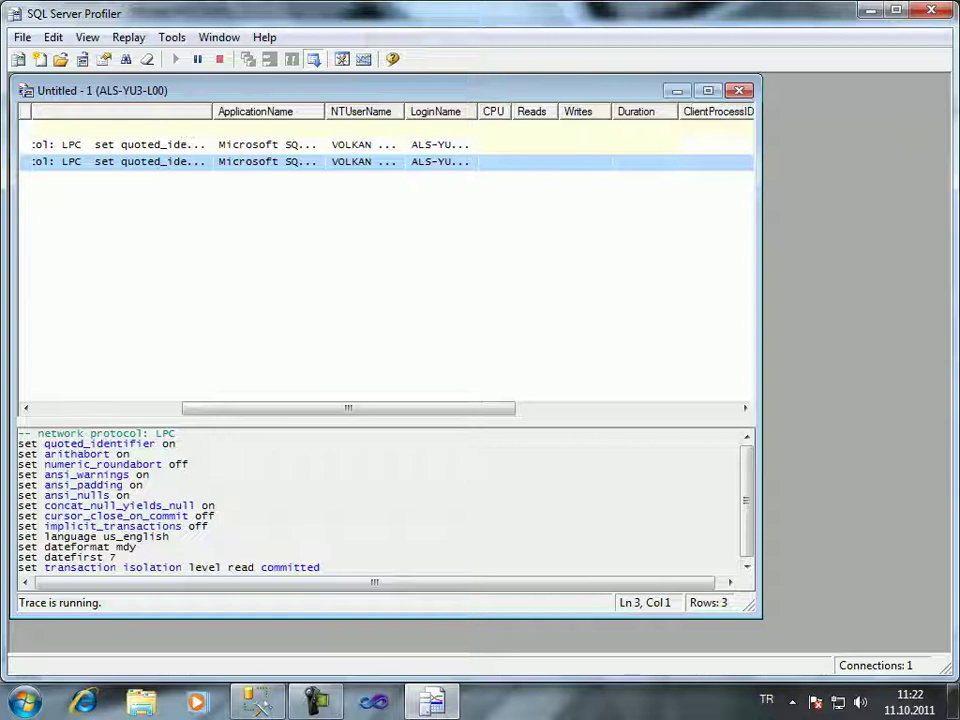
- Widen the trace's NTUserName and LoginName columns to show full values, and inspect the StartTime of the first ExistingConnection event
mouse_move(344, 408)
left_mouse_down()
mouse_move(202, 408)
mouse_move(277, 408)
left_mouse_up()
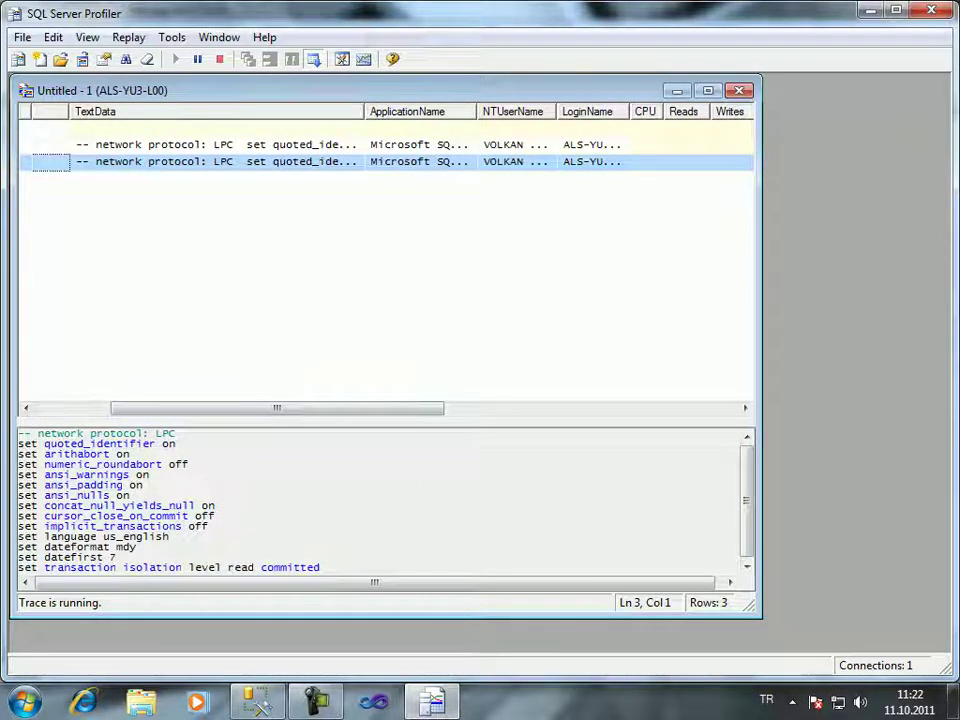
left_click_drag(556, 111, 584, 111)
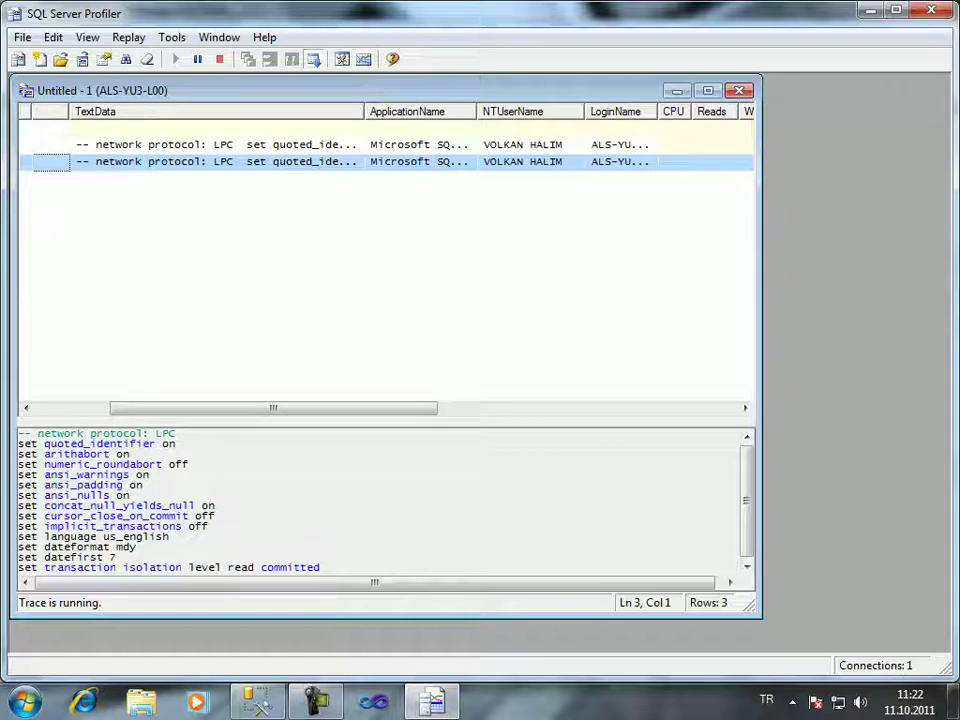
double_click(658, 111)
left_click_drag(258, 408, 497, 408)
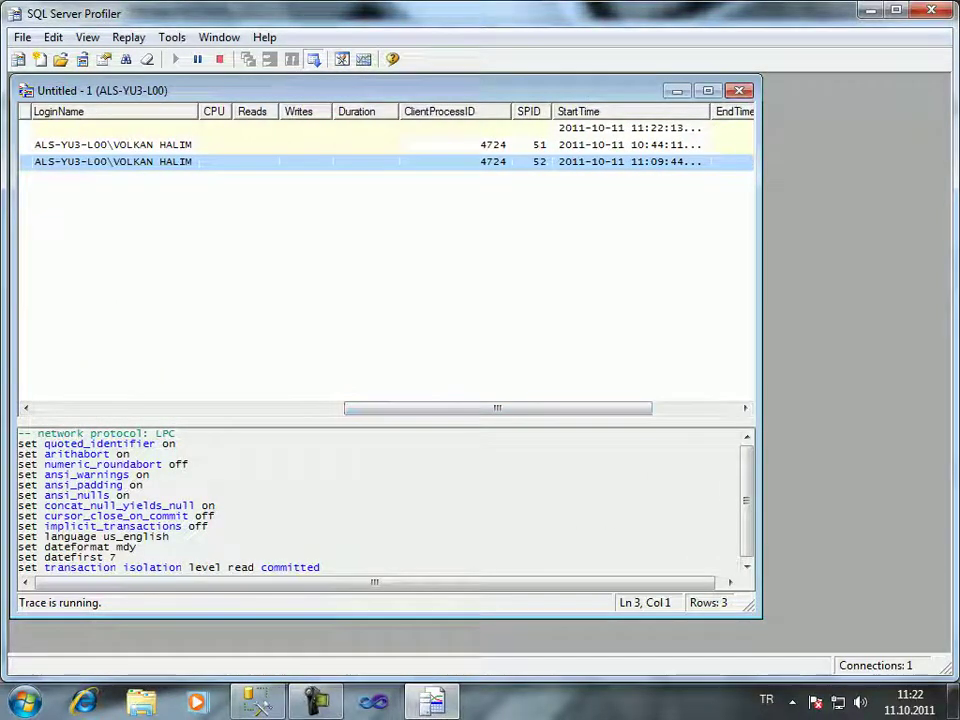
left_click(630, 145)
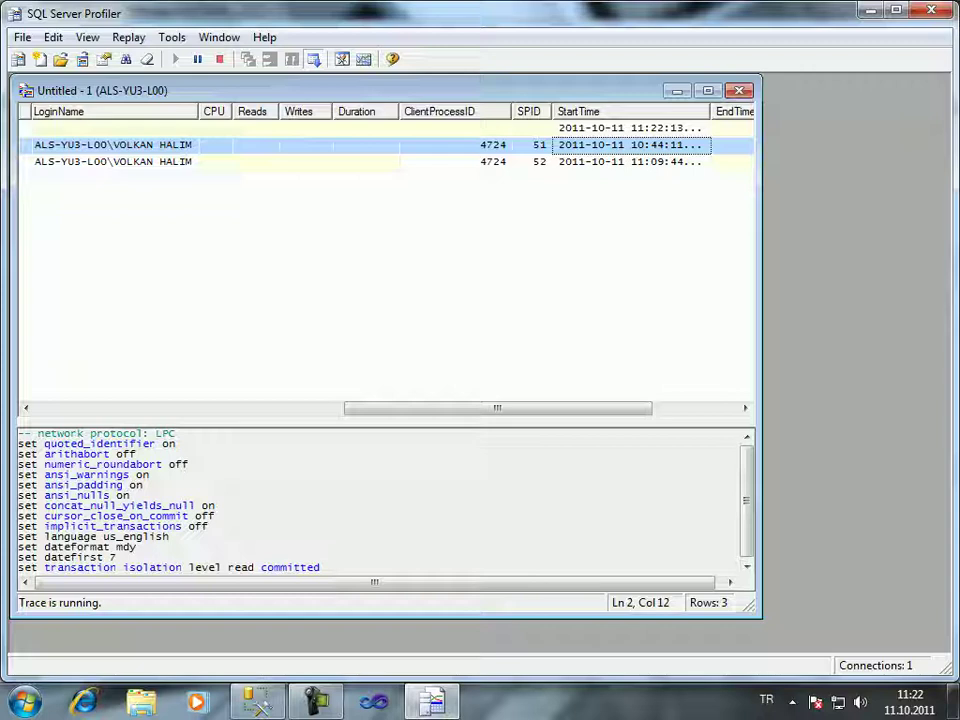
- Switch to SQL Server Management Studio, disconnect Object Explorer and reconnect it to the local Database Engine with Windows Authentication
key("alt+Tab")
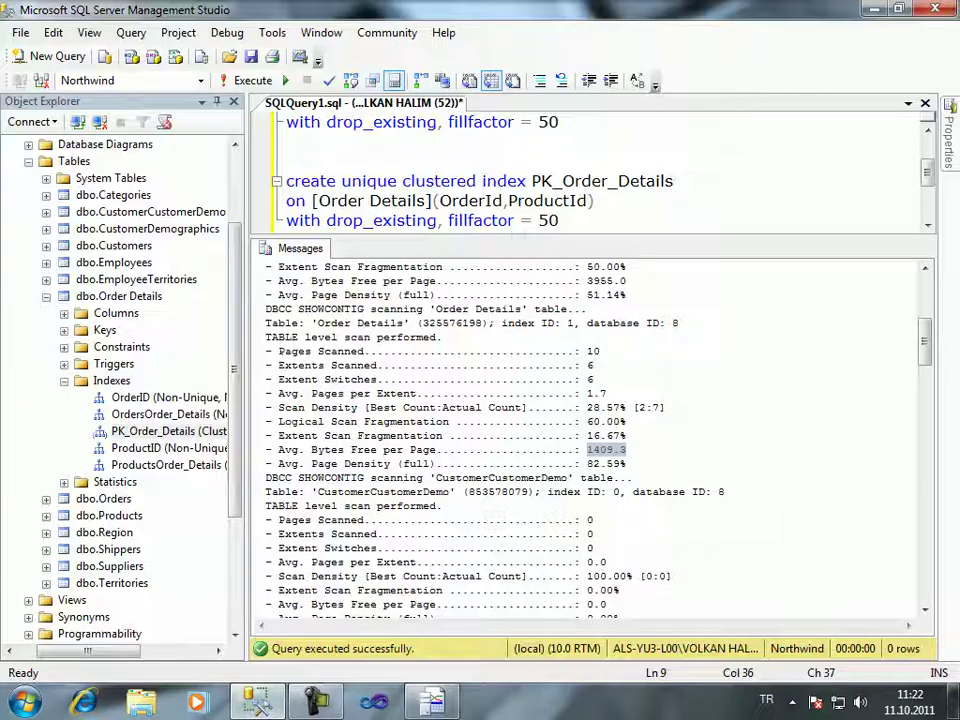
left_click(99, 121)
left_click(78, 121)
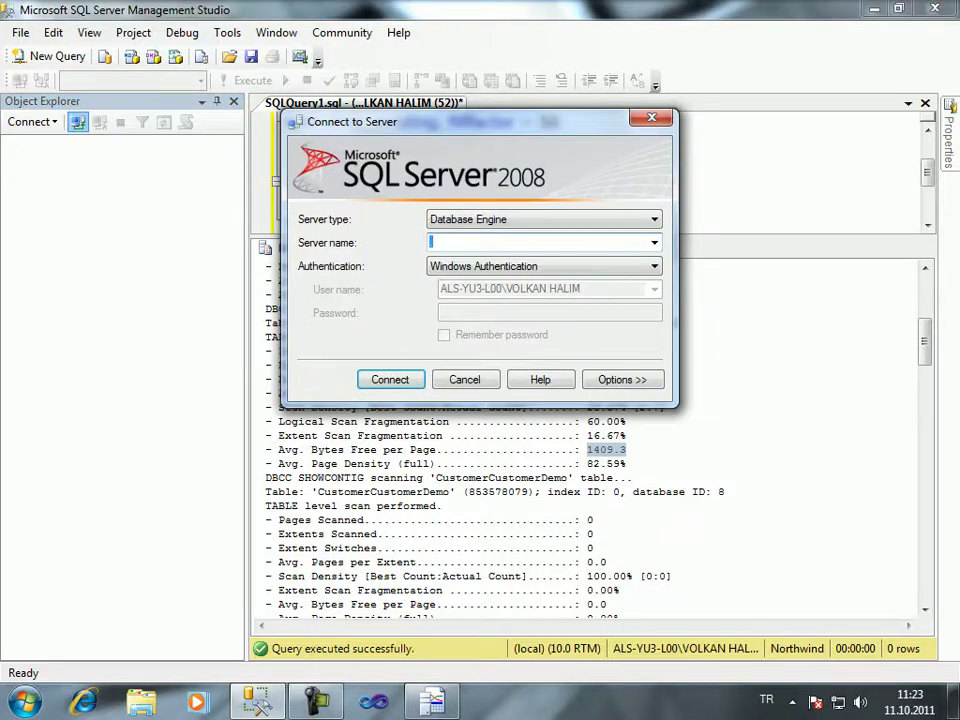
key("Return")
- Switch back to SQL Server Profiler and examine the first Audit Logout and Audit Login events captured by the reconnection
key("alt+Tab")
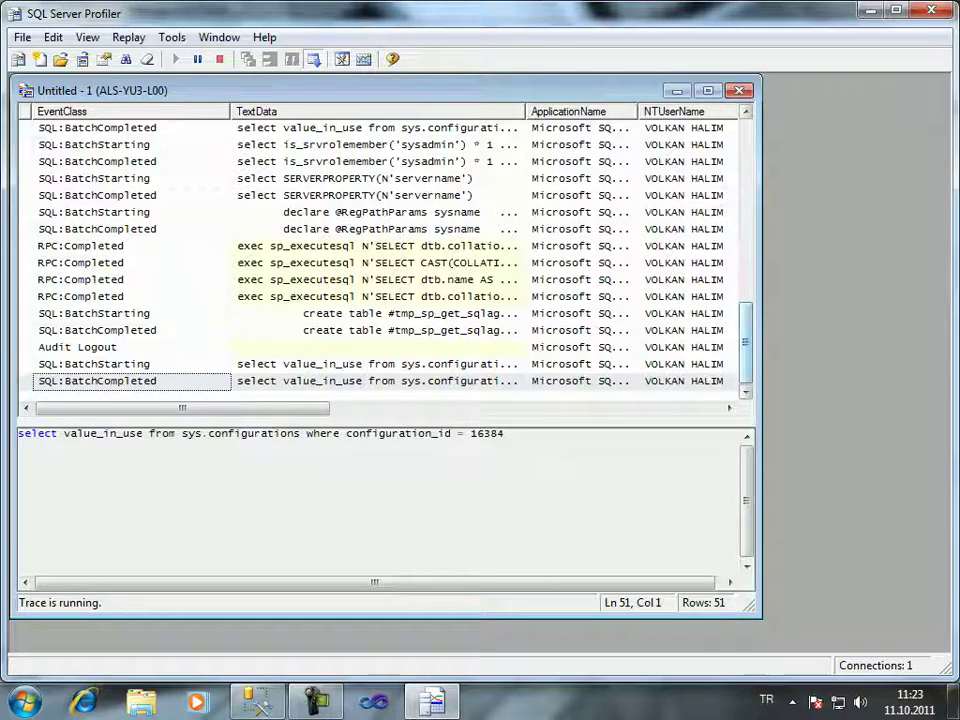
scroll(380, 260, "up", 10)
scroll(380, 260, "up", 2)
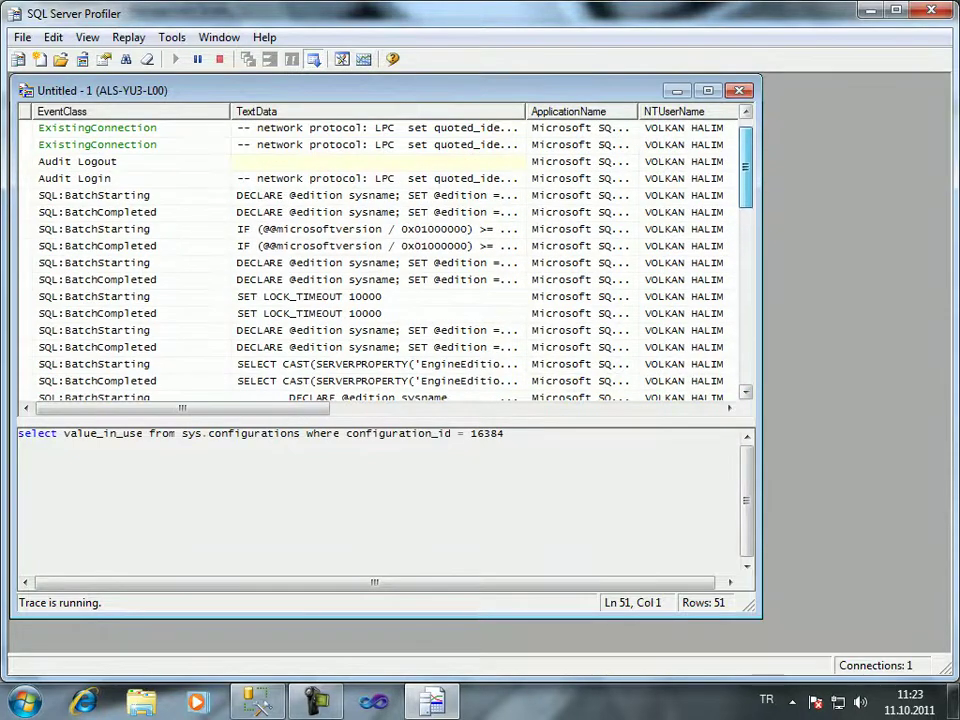
left_click(77, 178)
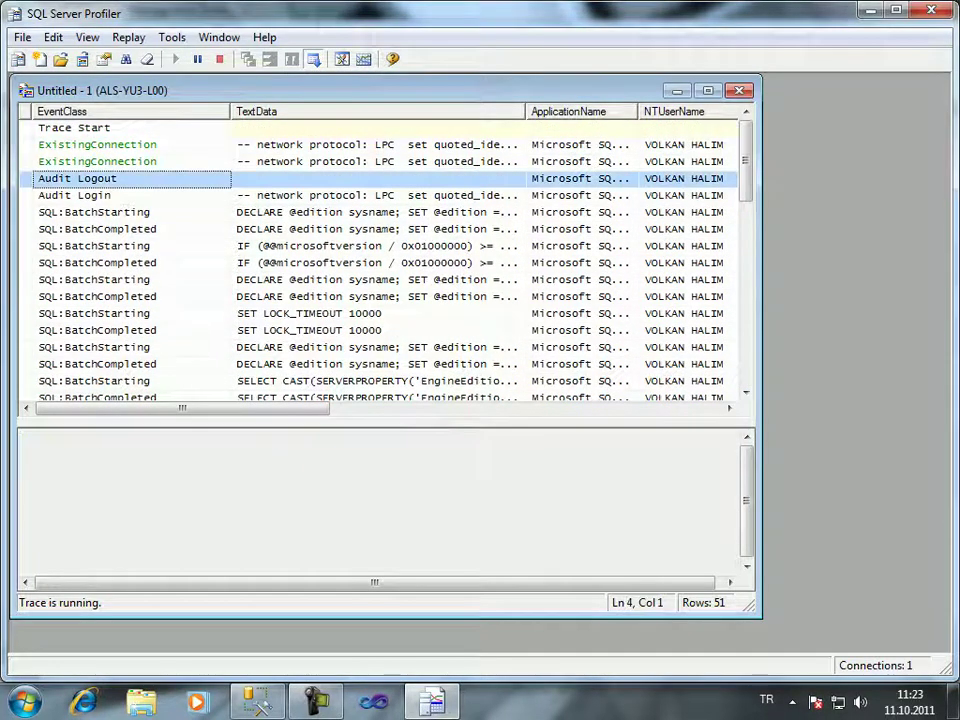
left_click(74, 195)
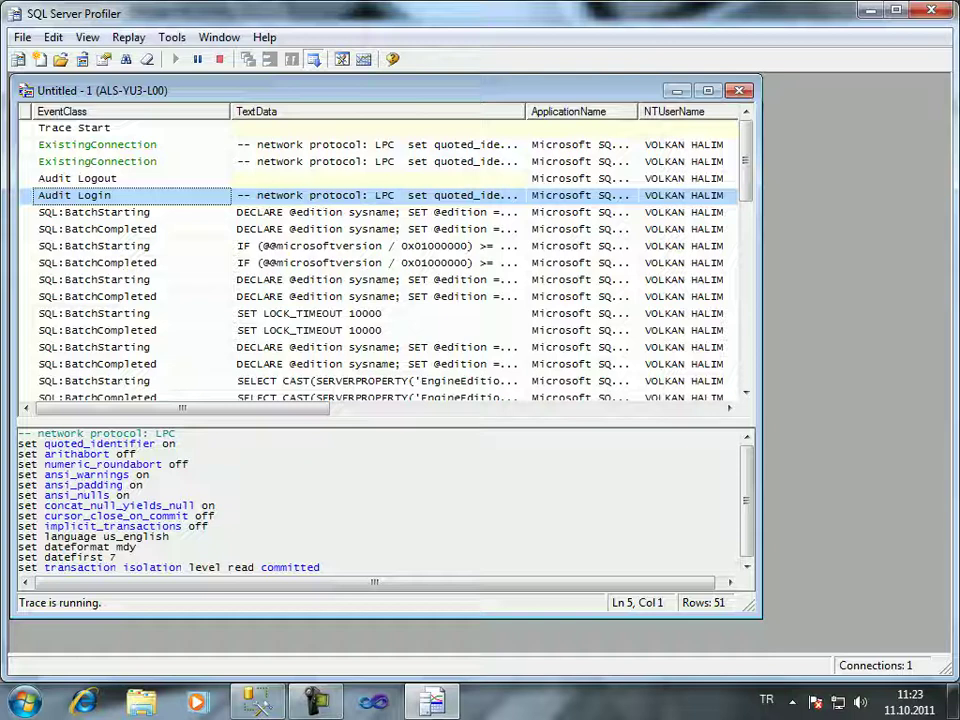
- Examine the statement text of the SQL:BatchStarting and SQL:BatchCompleted events after the login, through the EngineEdition query
left_click(82, 213)
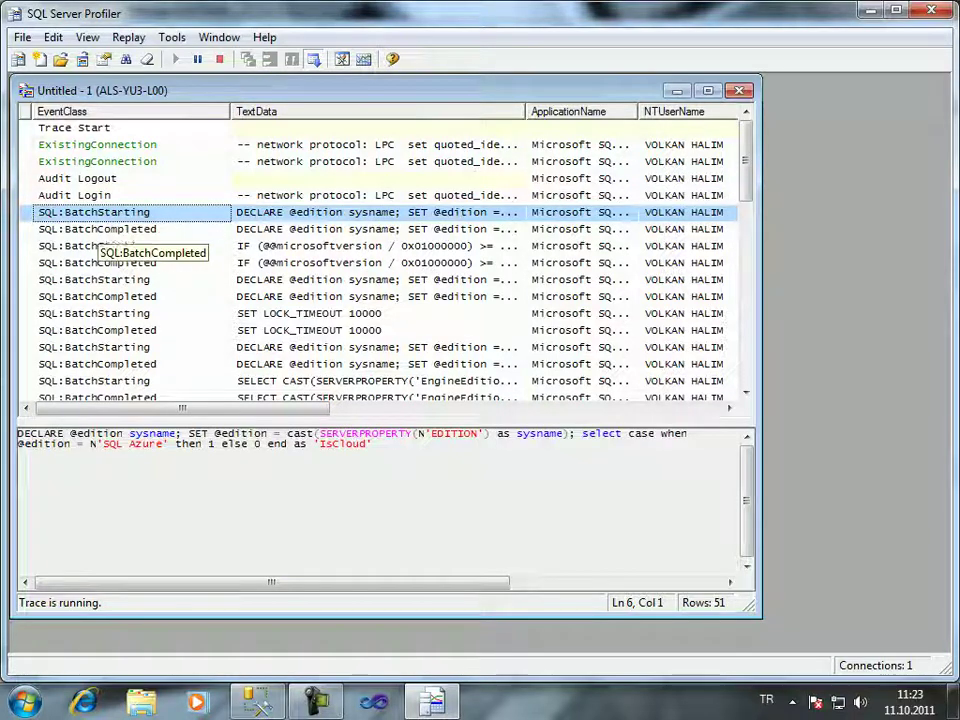
left_click(97, 229)
left_click(94, 246)
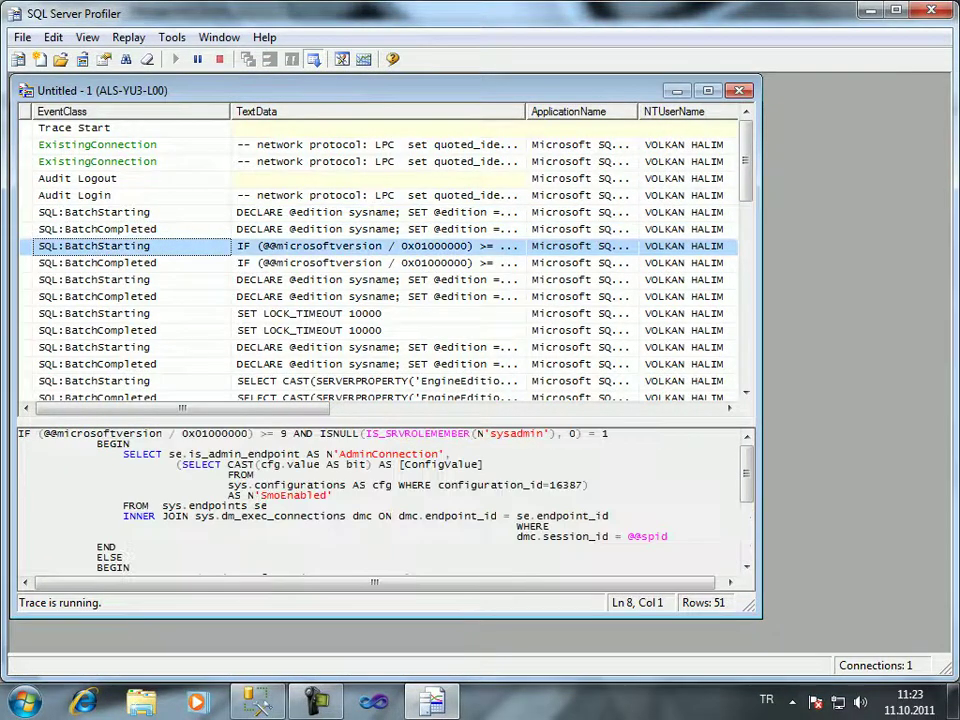
left_click(97, 262)
left_click(94, 279)
left_click(97, 296)
left_click(94, 313)
left_click(97, 330)
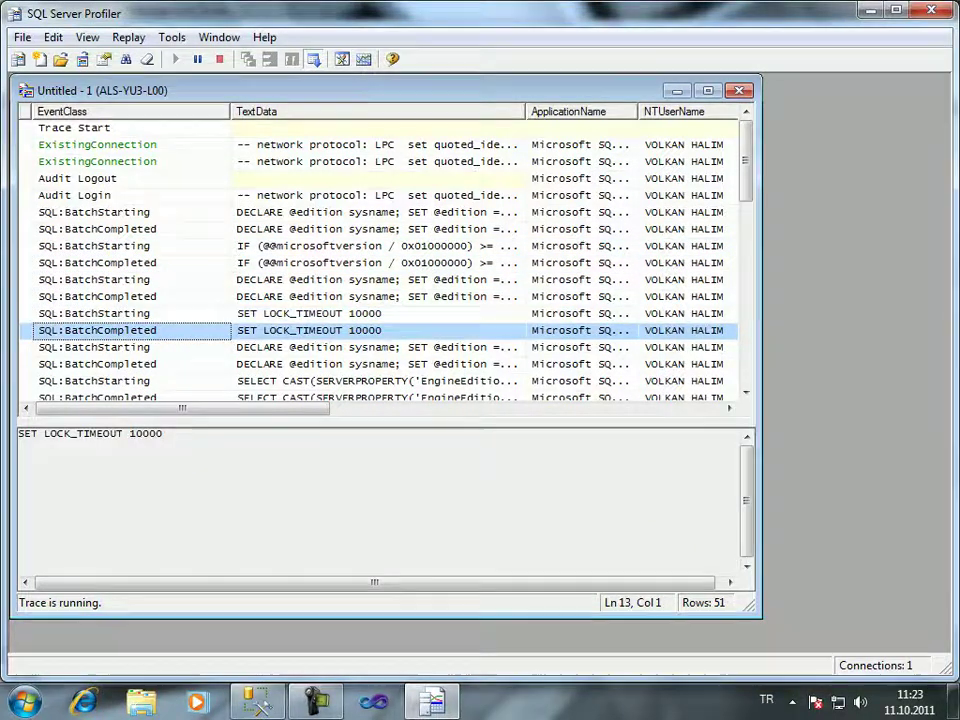
scroll(80, 342, "down", 2)
left_click(95, 246)
left_click(95, 262)
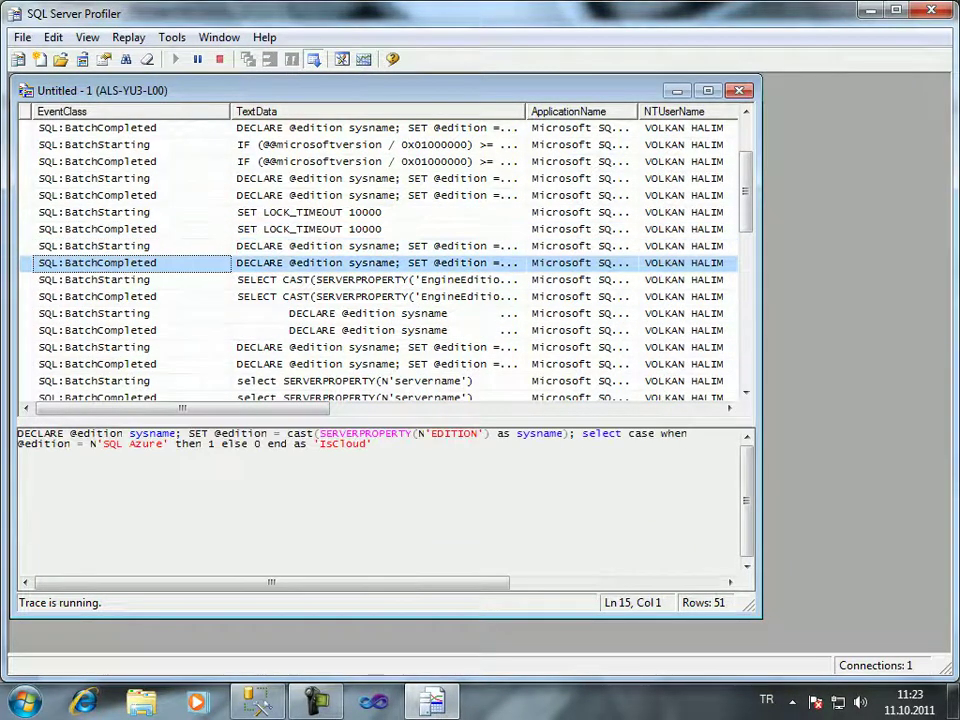
left_click(95, 279)
left_click(95, 296)
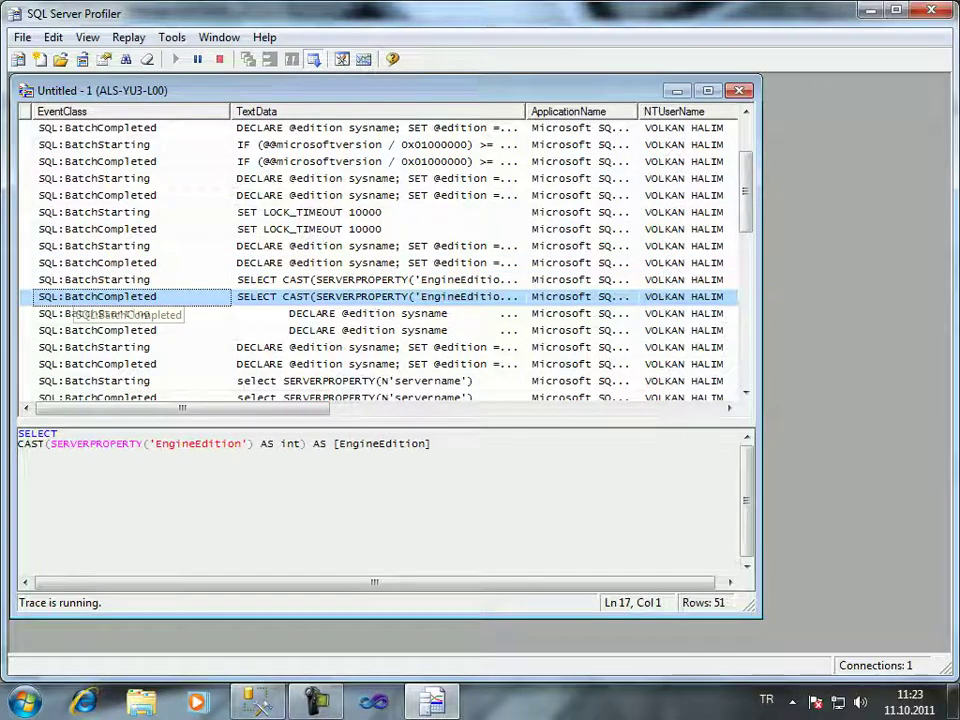
- Examine the sp_executesql statements of the RPC:Completed events near the end of the trace
scroll(70, 300, "down", 4)
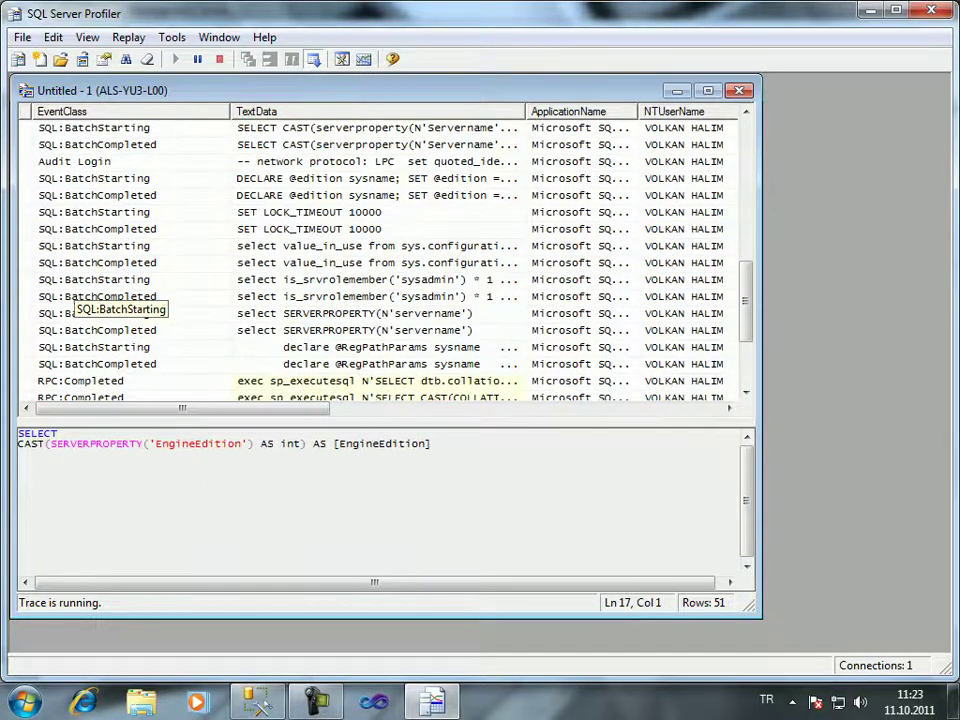
left_click(95, 364)
left_click(95, 381)
left_click(95, 330)
left_click(95, 313)
left_click(95, 279)
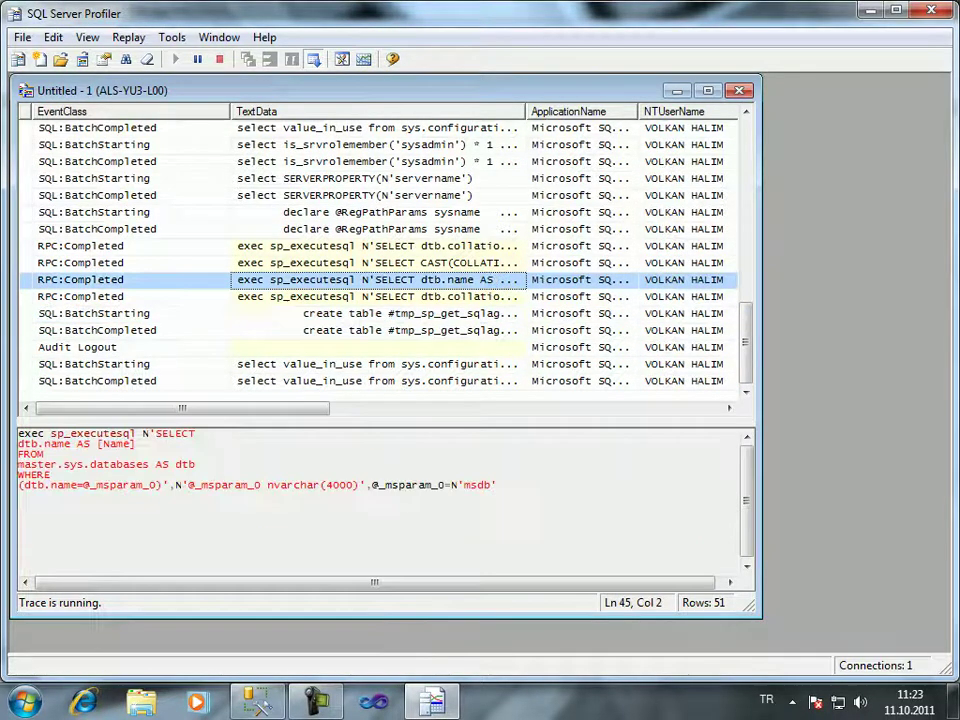
left_click(95, 262)
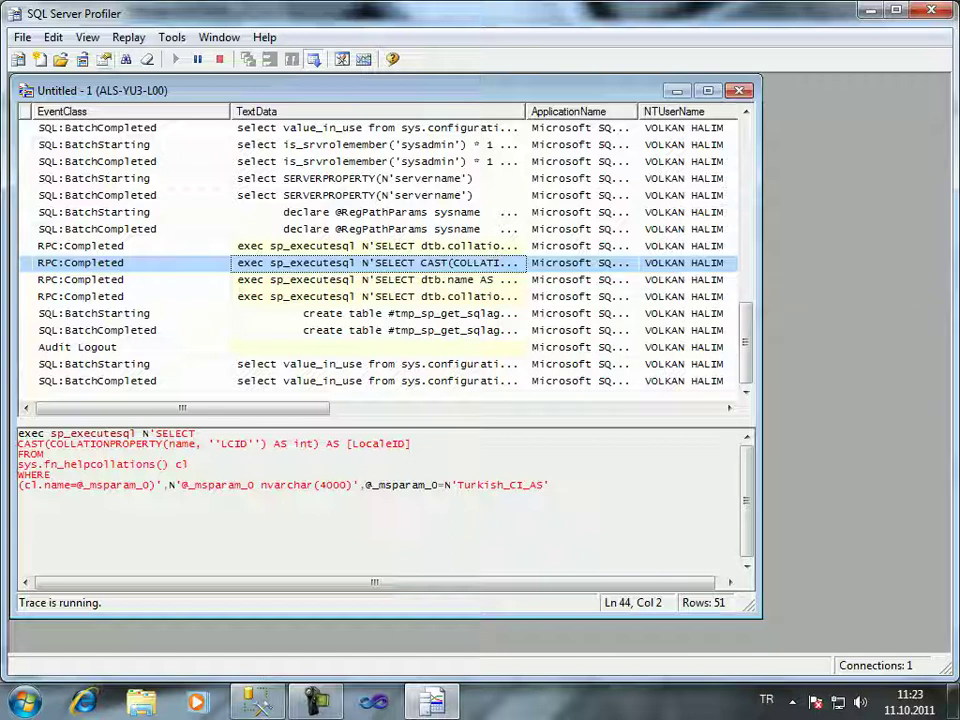
- Launch Performance Monitor from Profiler and display its real-time performance graph
left_click(172, 37)
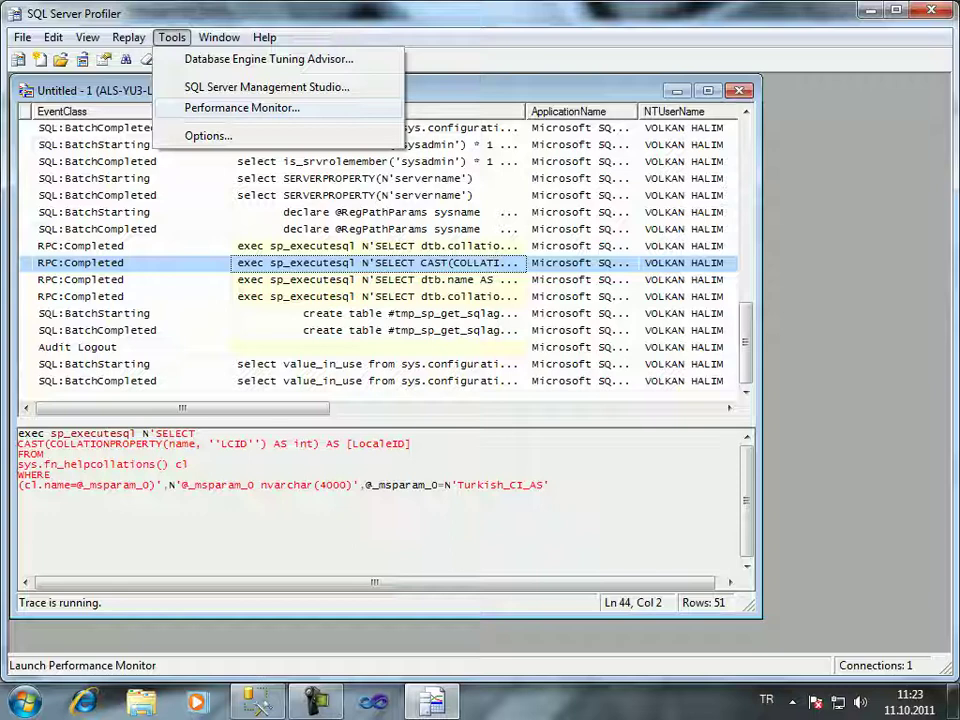
left_click(242, 107)
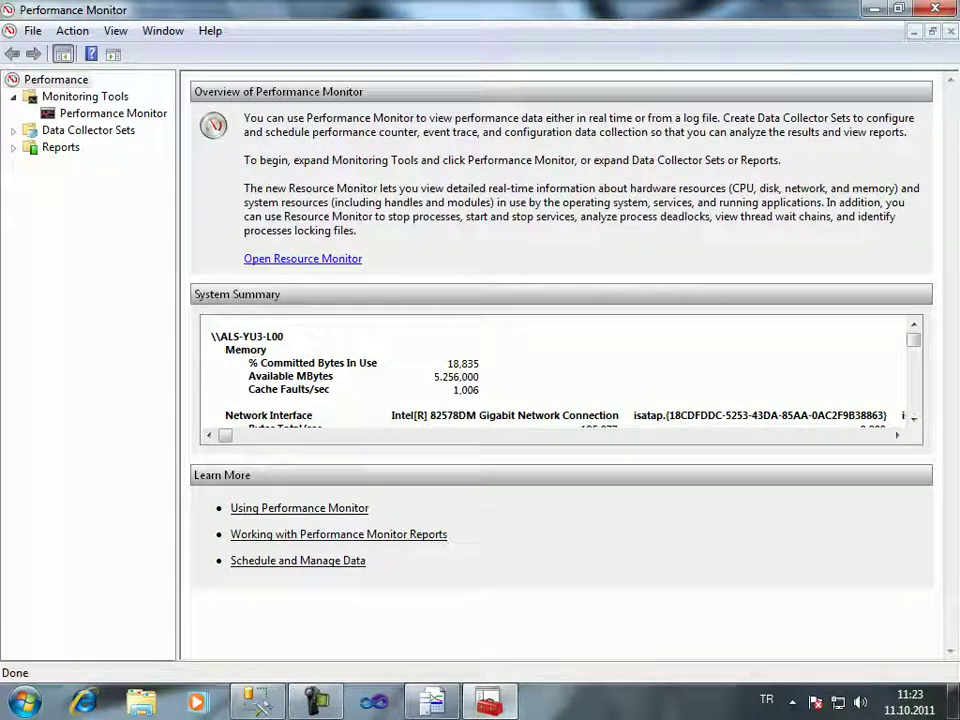
left_click(113, 113)
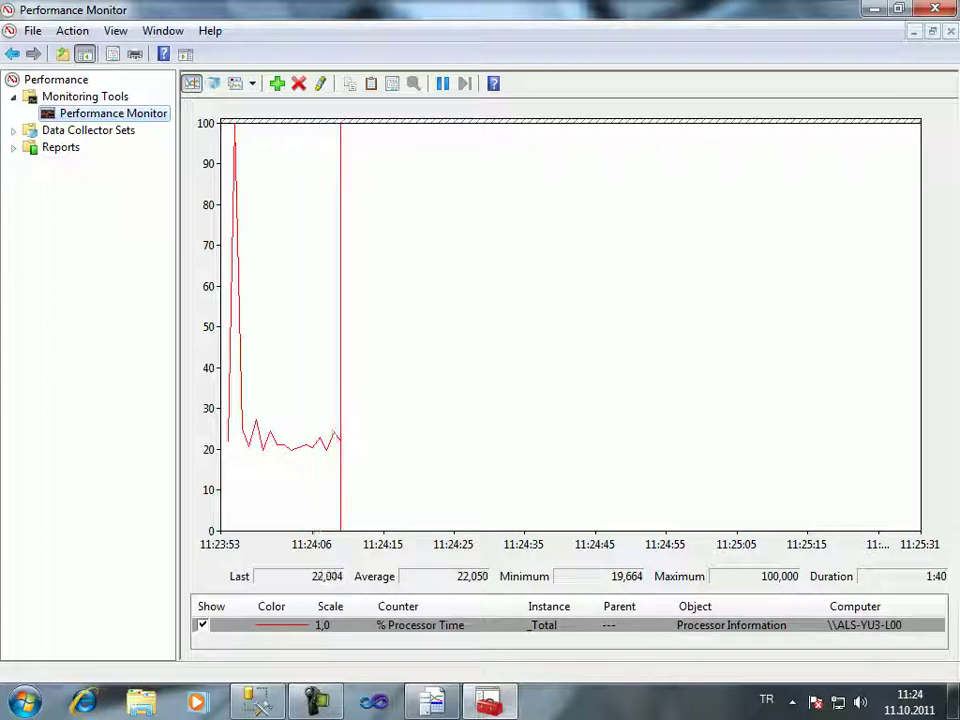
- In SQL Server Management Studio, execute only the create unique clustered index PK_Order_Details statement, and check Performance Monitor's processor graph
left_click(257, 700)
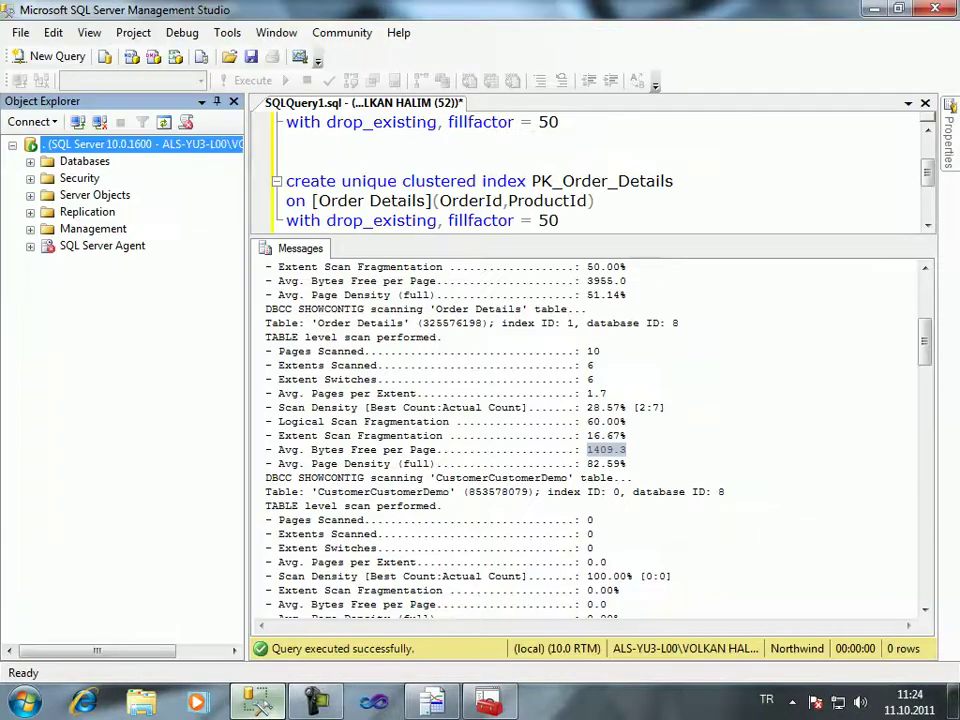
left_click_drag(560, 220, 280, 181)
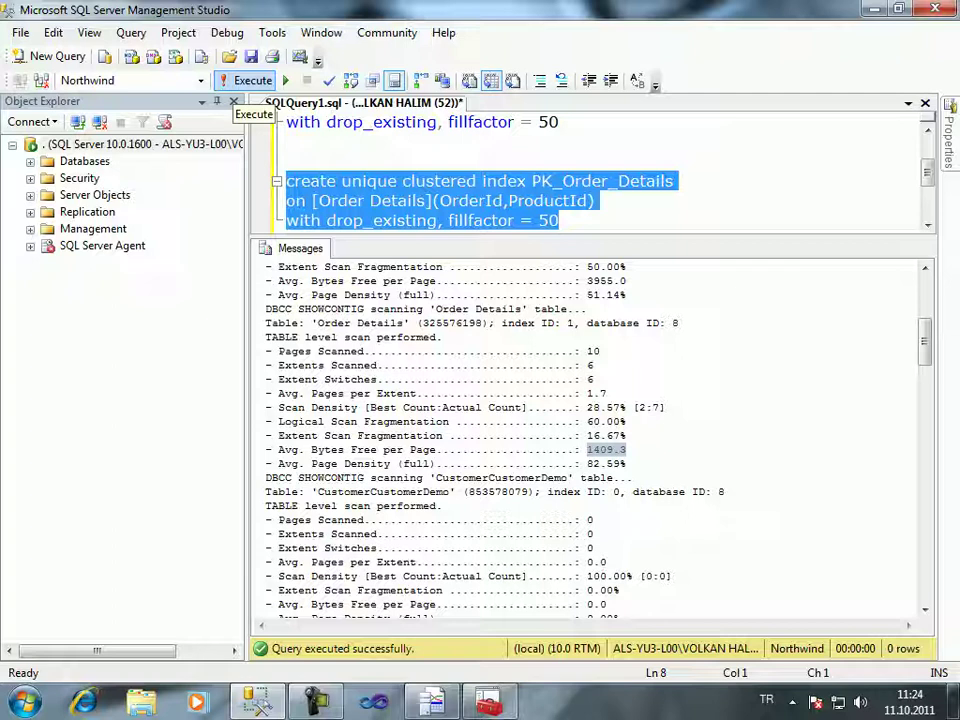
left_click(244, 80)
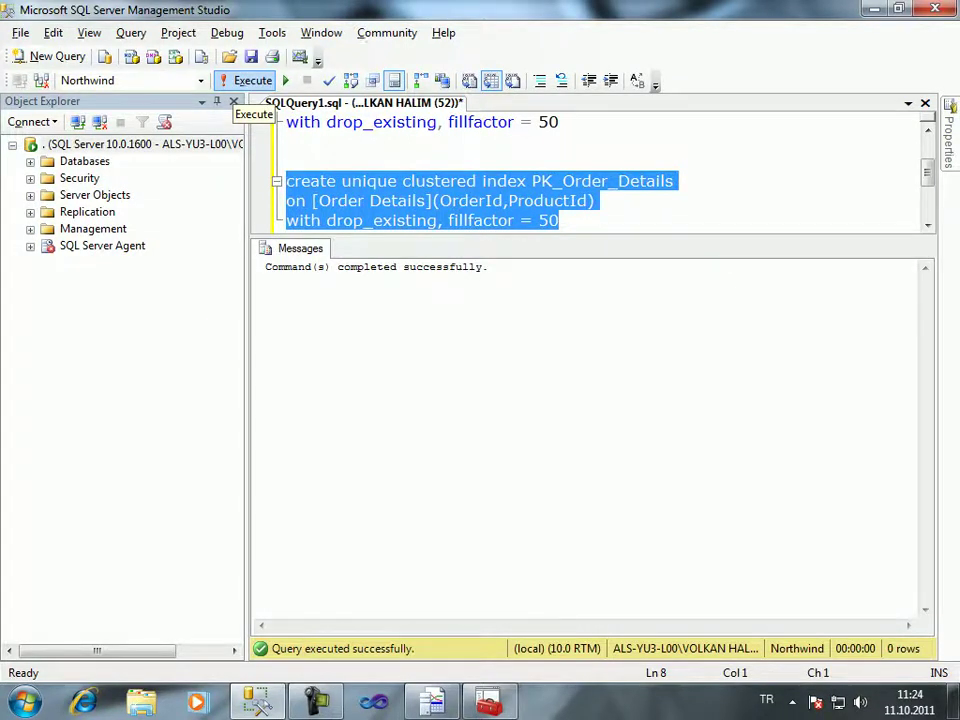
key("alt+Tab")
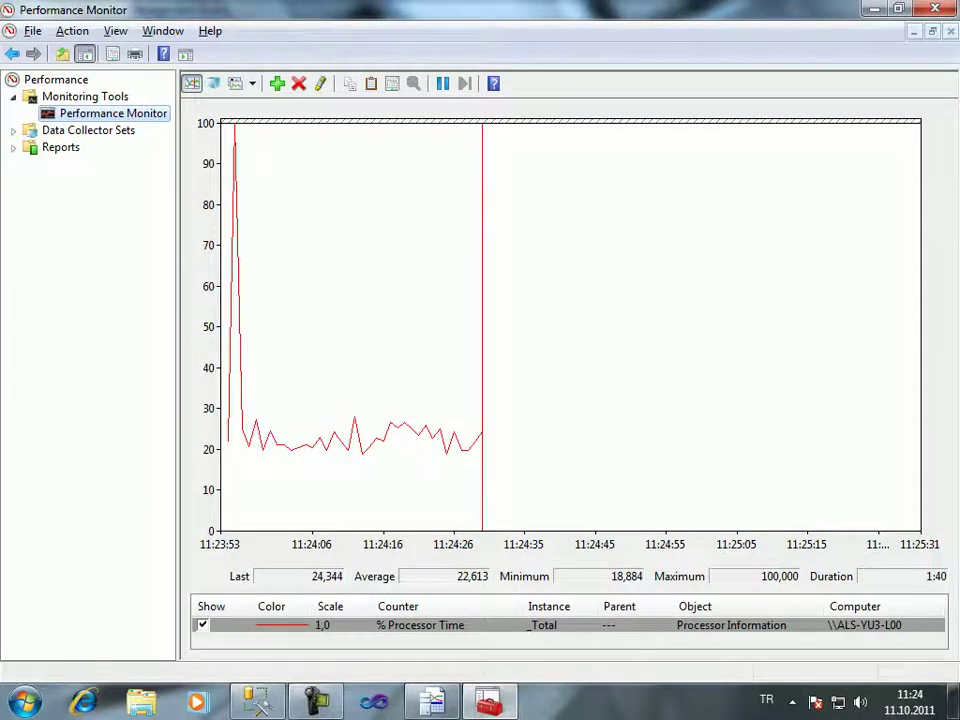
- Return to SQL Server Management Studio and add two blank lines below the PK_Order_Details create index statement
key("alt+Tab")
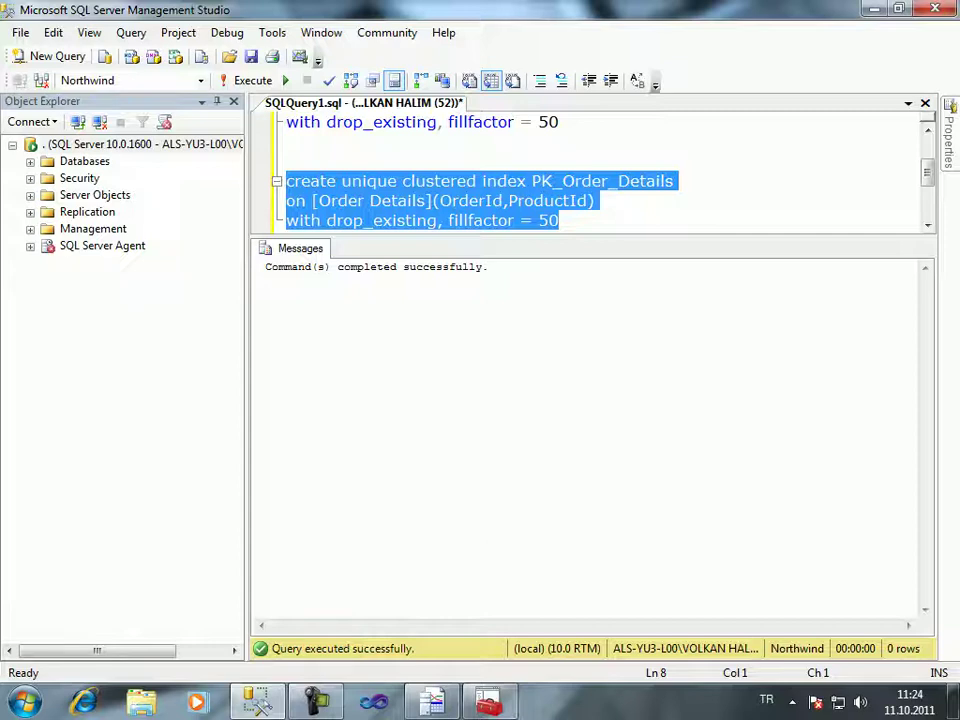
left_click(559, 220)
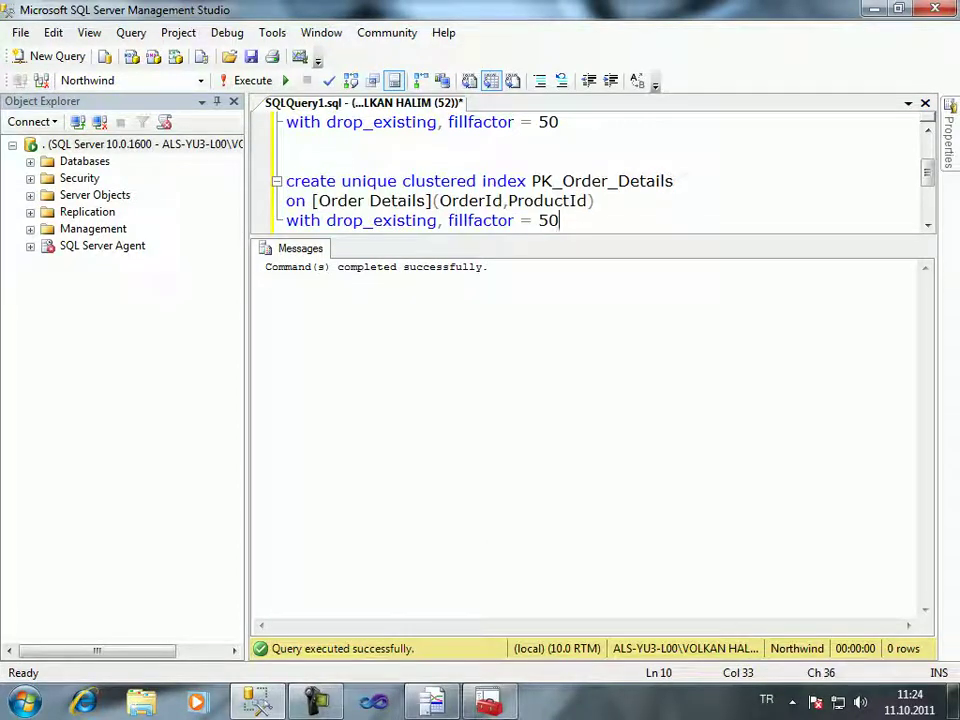
key("Return")
key("Return")
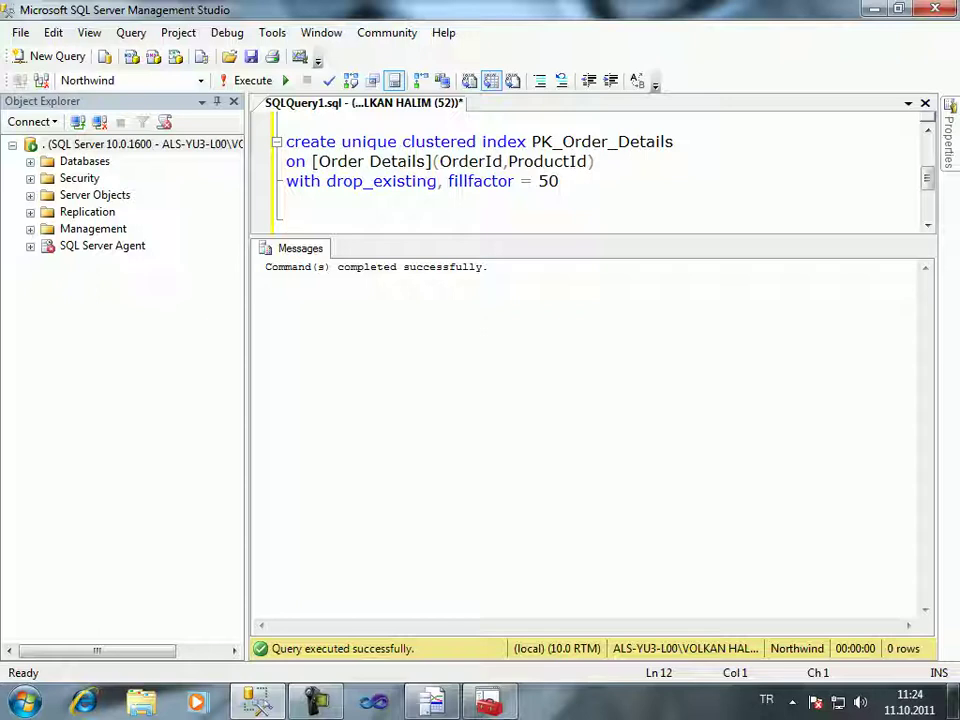
- Switch to Performance Monitor to check the processor time graph, and close it
key("alt+Tab")
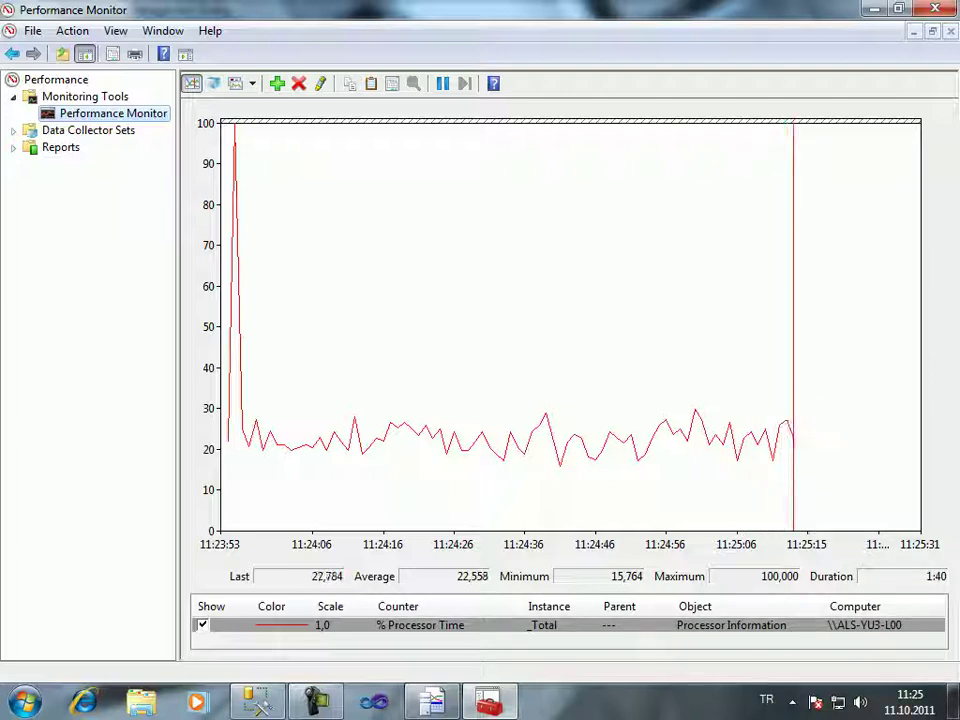
key("alt+F4")
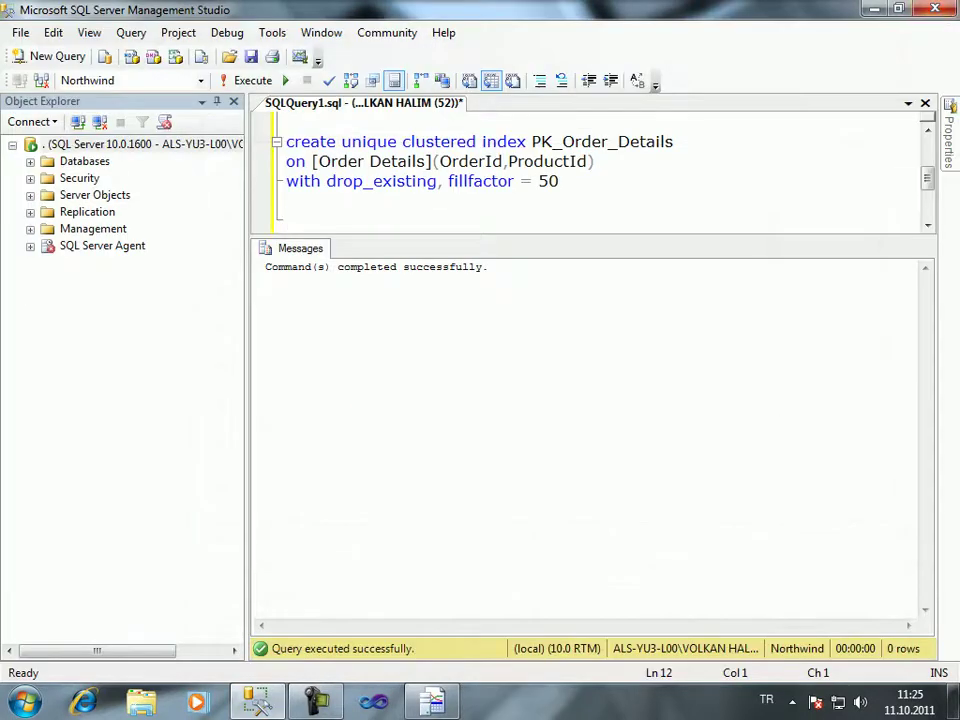
left_click(560, 181)
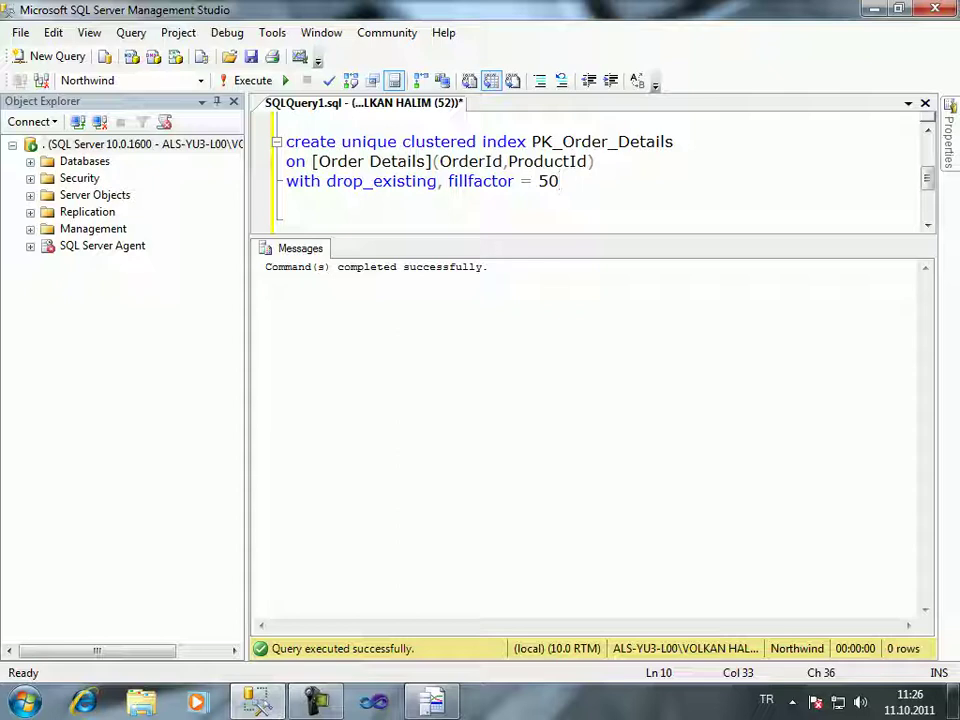
key("Return")
key("Return")
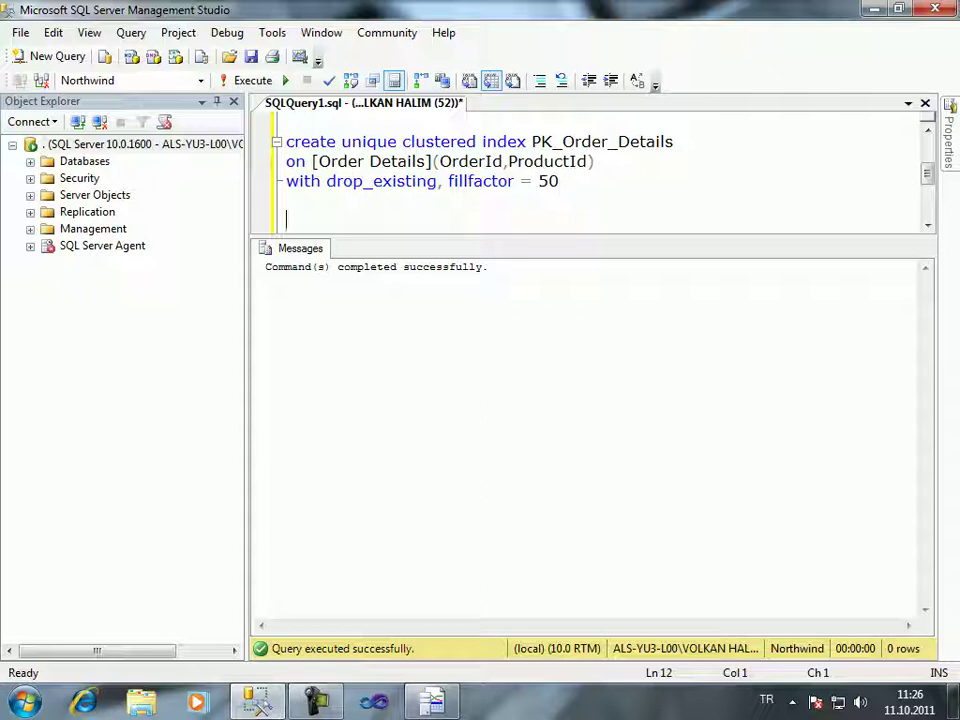
key("BackSpace")
key("BackSpace")
- Append the option ", pad_index" after fillfactor = 50 in the PK_Order_Details create index statement
type(", ")
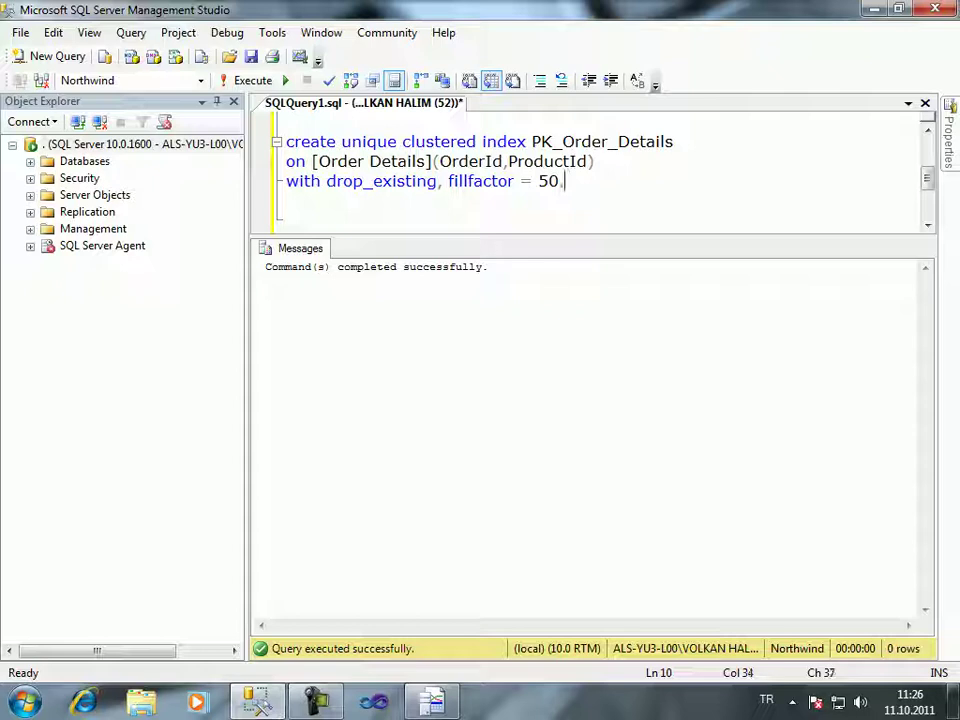
type("pad_")
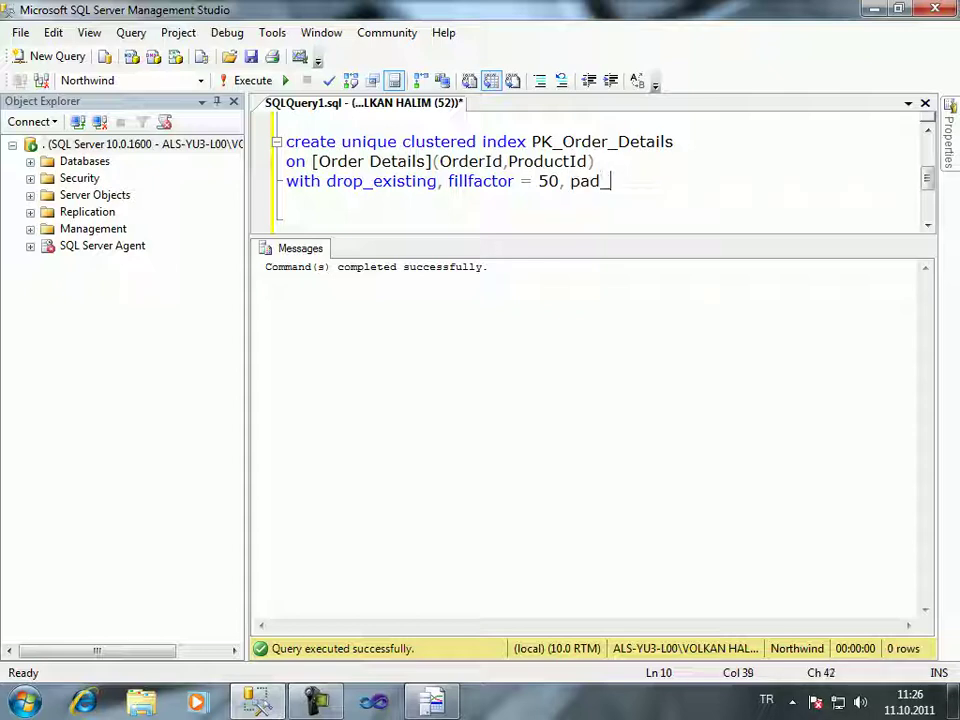
type("index")
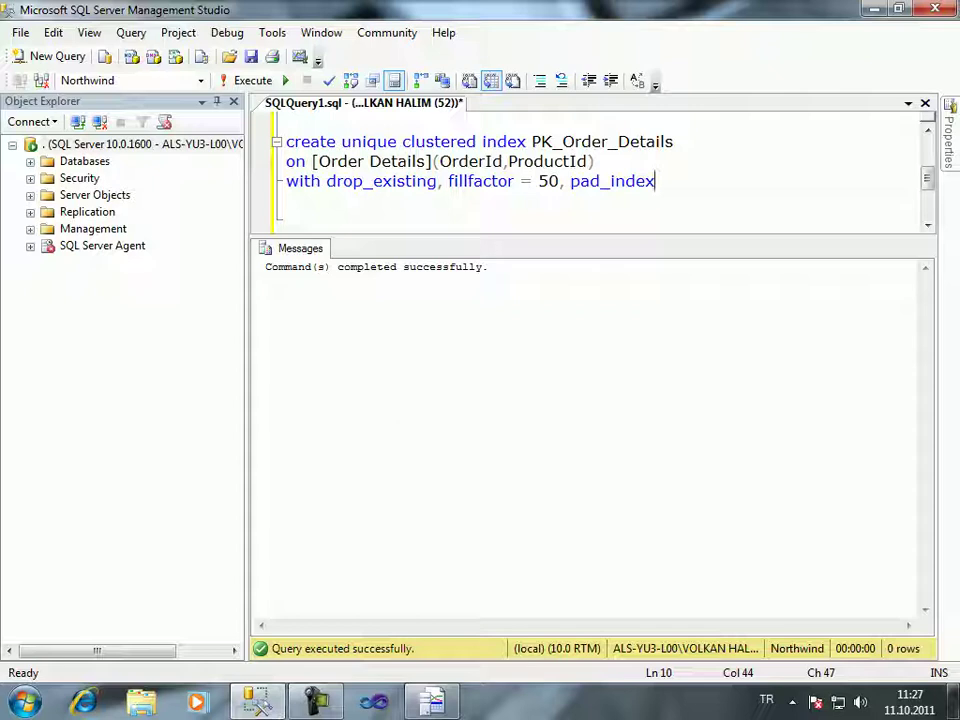
- Switch to SQL Server Profiler, close the running Untitled - 1 trace, and exit Profiler
left_click(432, 703)
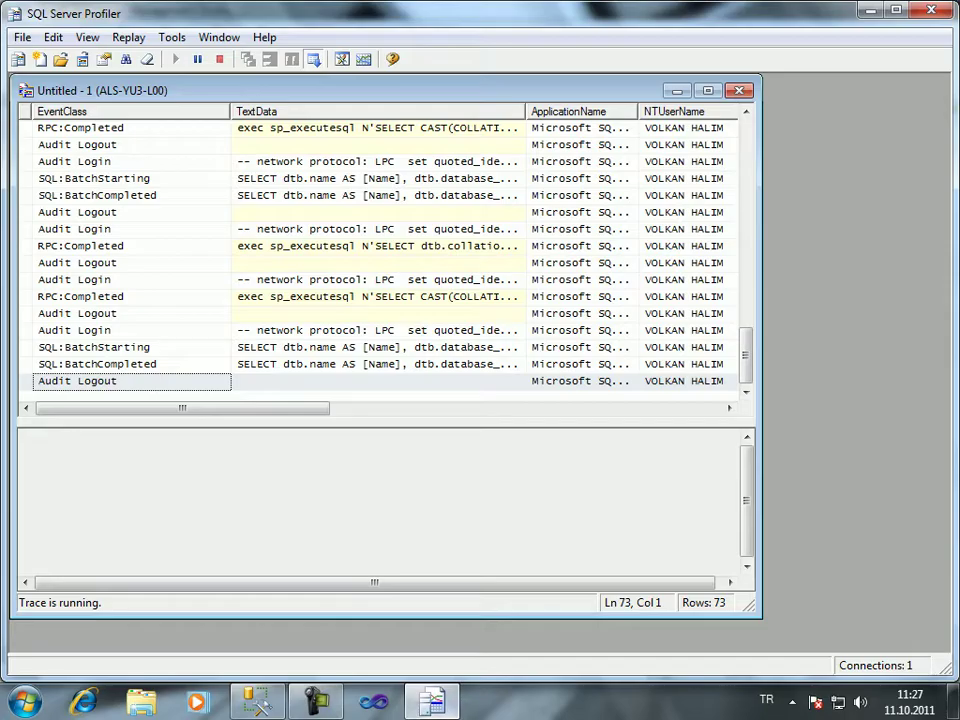
key("ctrl+F4")
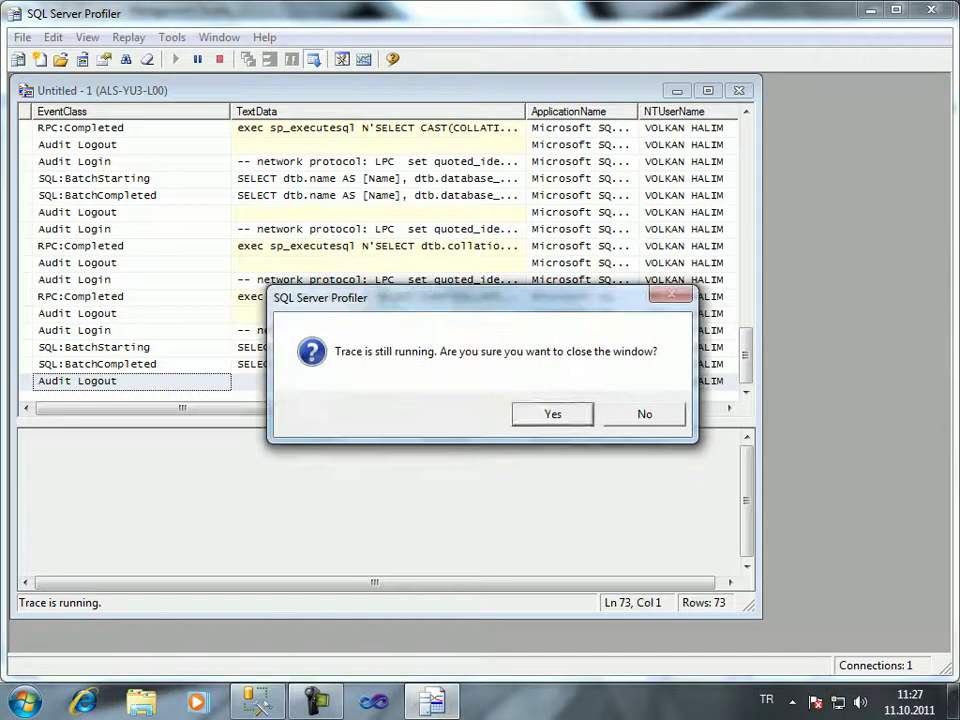
key("Return")
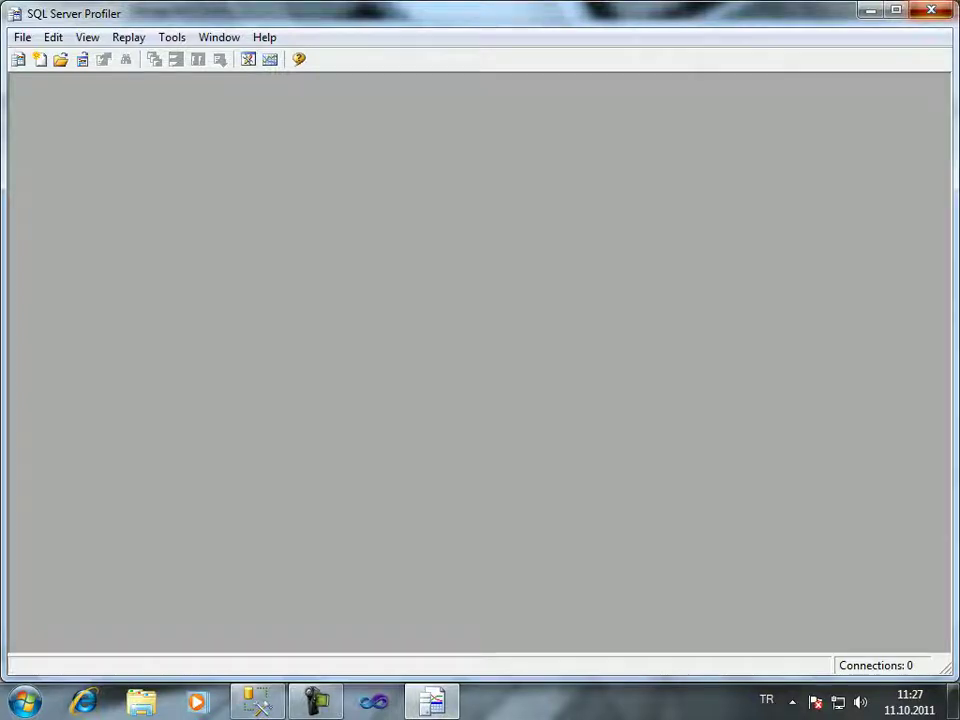
key("alt+F4")
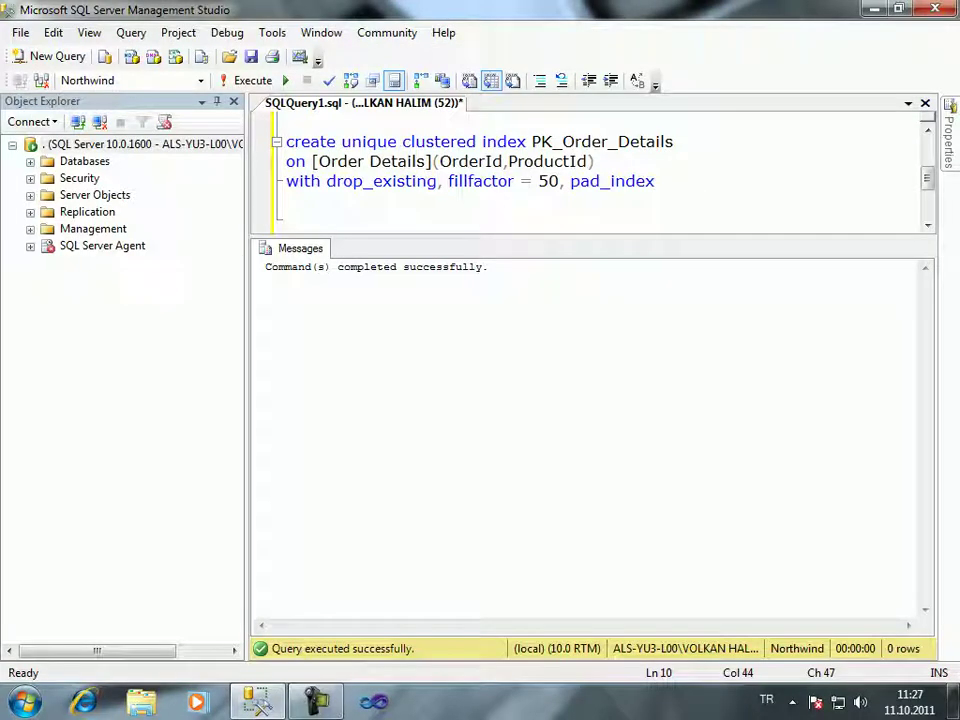
left_click(287, 199)
left_click_drag(656, 181, 566, 181)
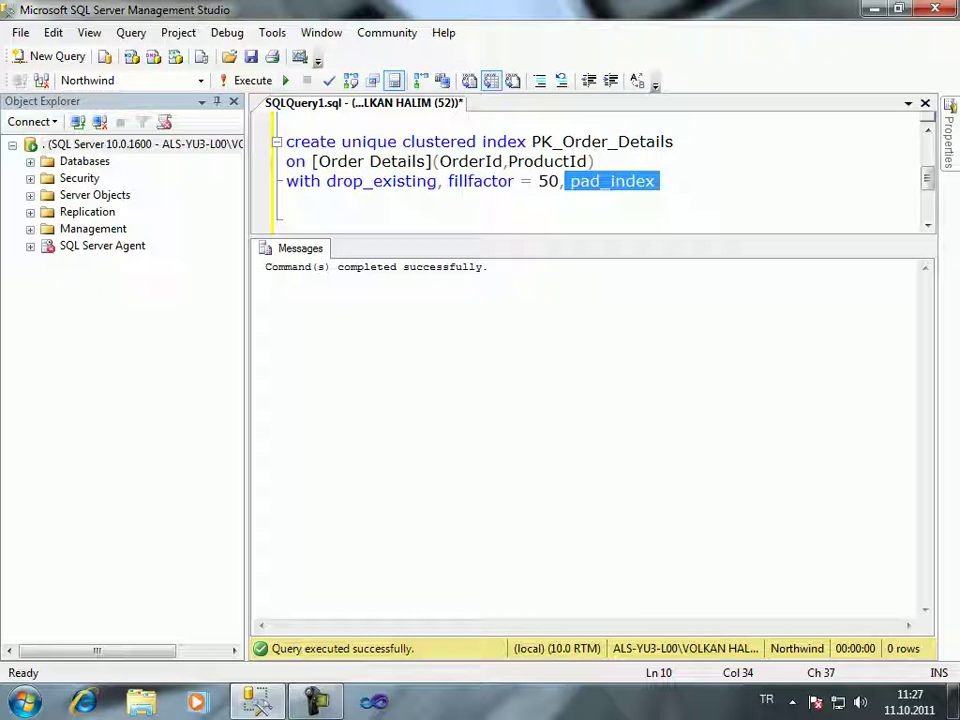
left_click(286, 200)
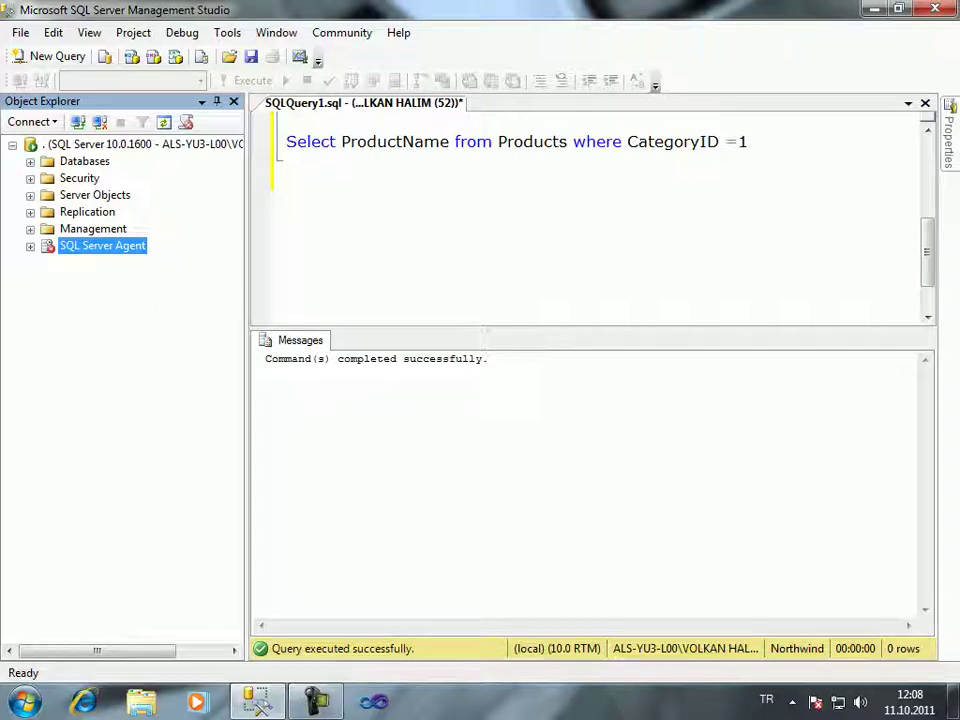
- Look through the system databases including msdb, check the commands available for SQL Server Agent, and collapse the Databases folder
left_click(30, 161)
left_click(48, 178)
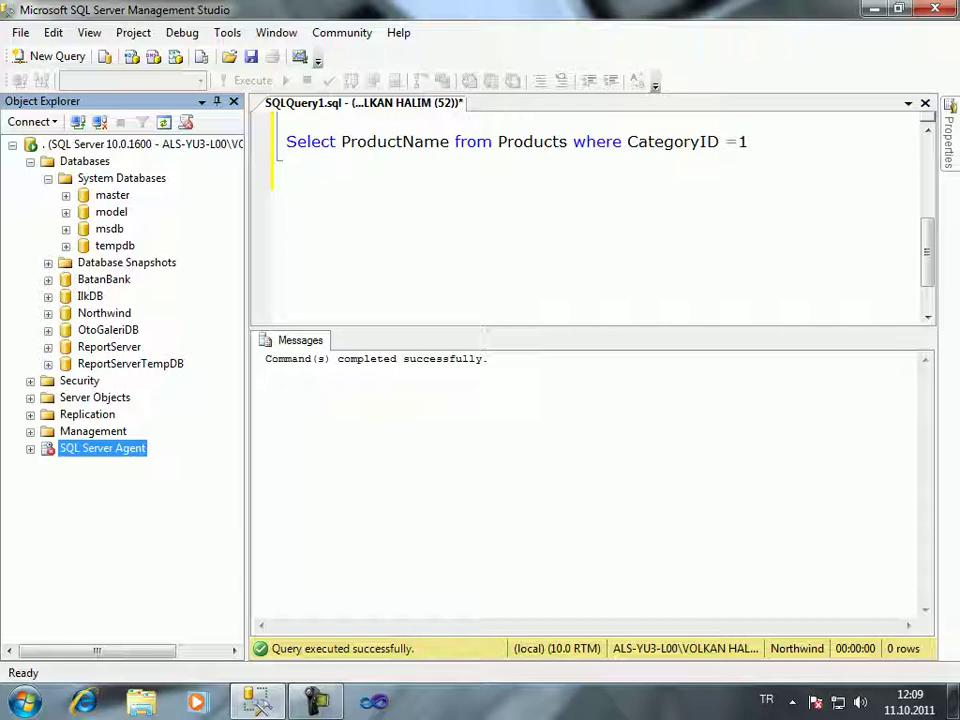
left_click(109, 229)
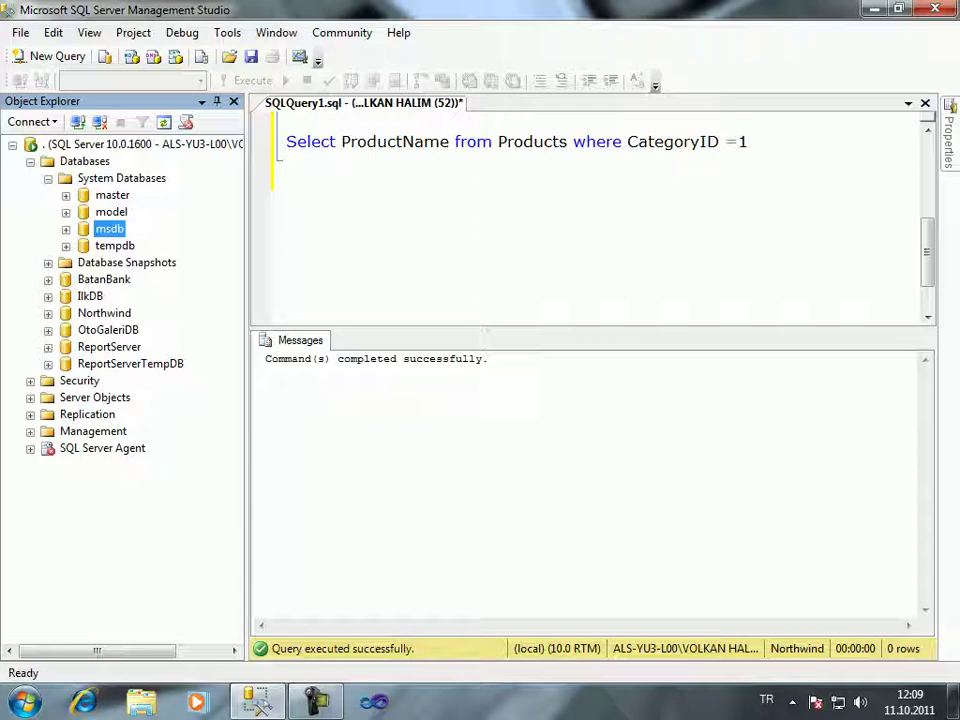
right_click(64, 448)
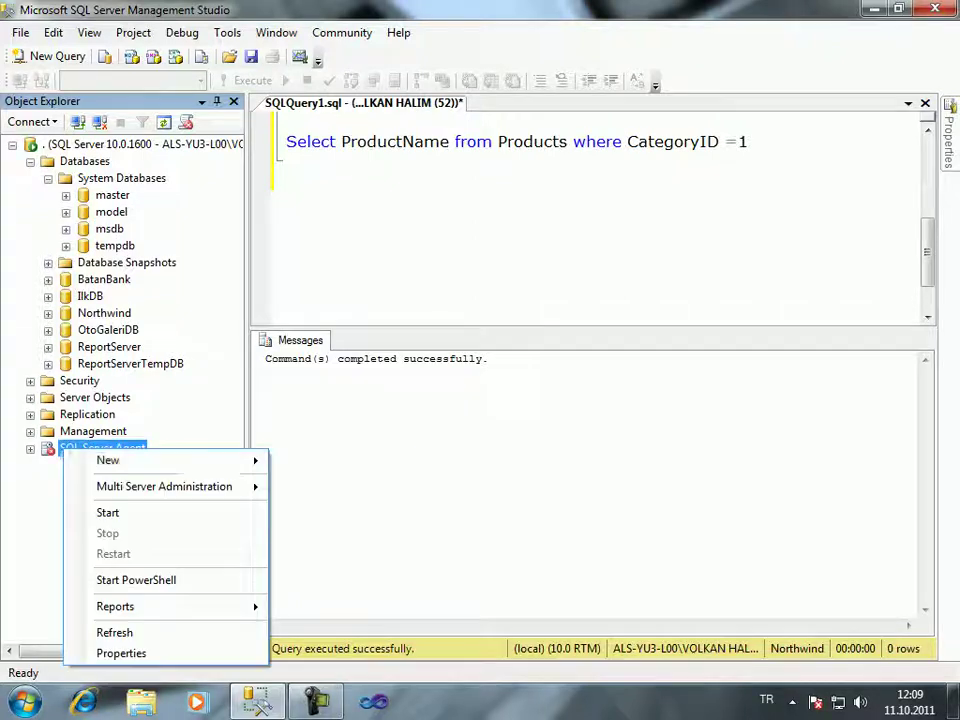
mouse_move(108, 460)
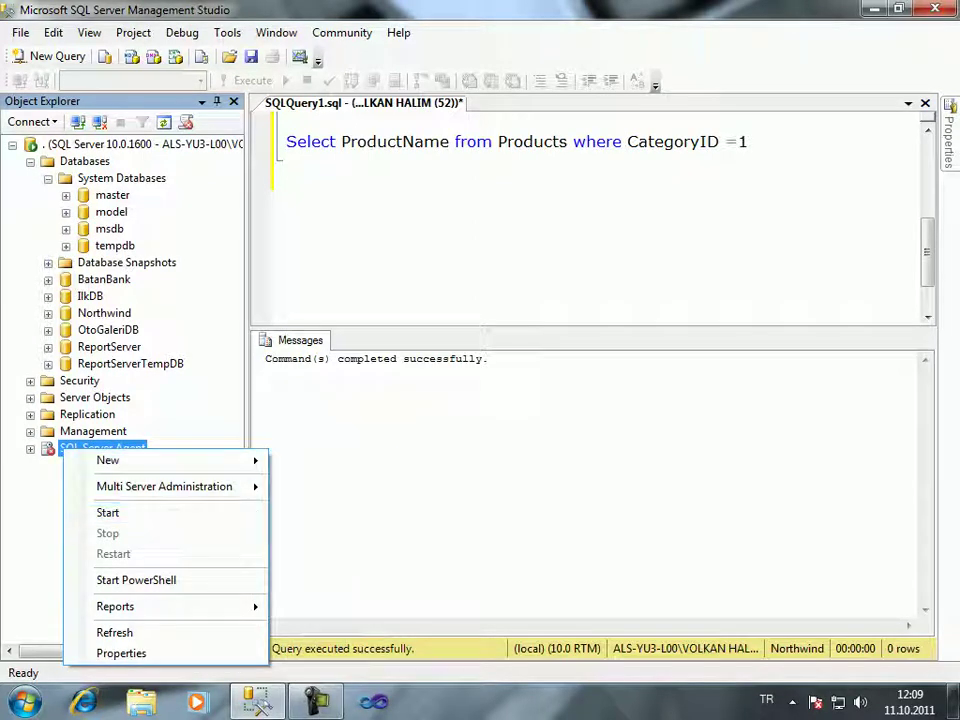
key("Escape")
left_click(30, 161)
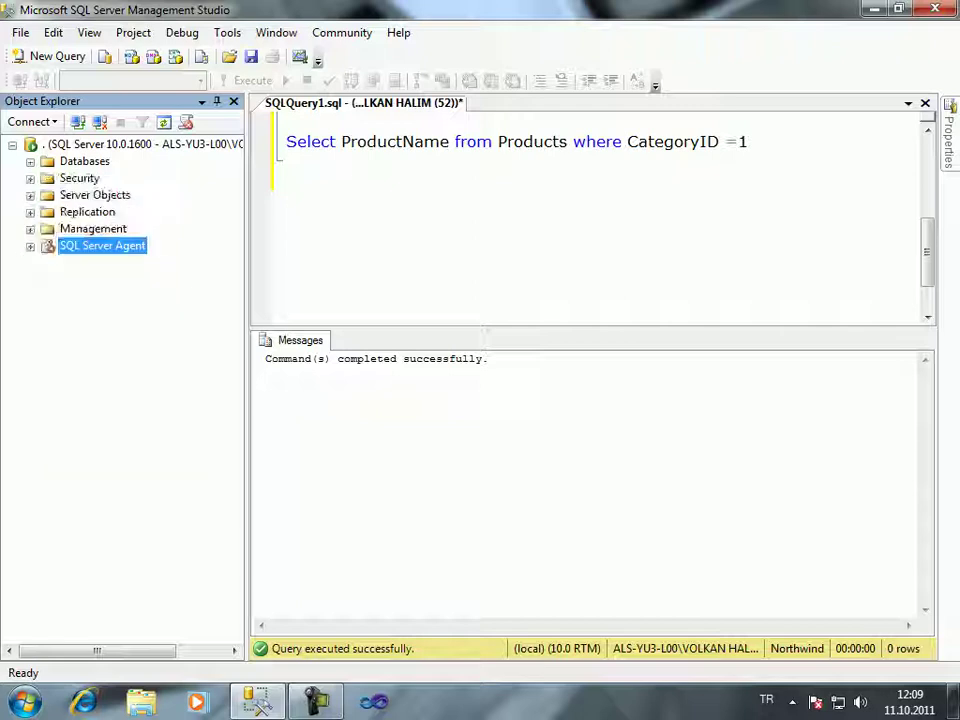
- Start the SQL Server Agent service and confirm the start
right_click(86, 246)
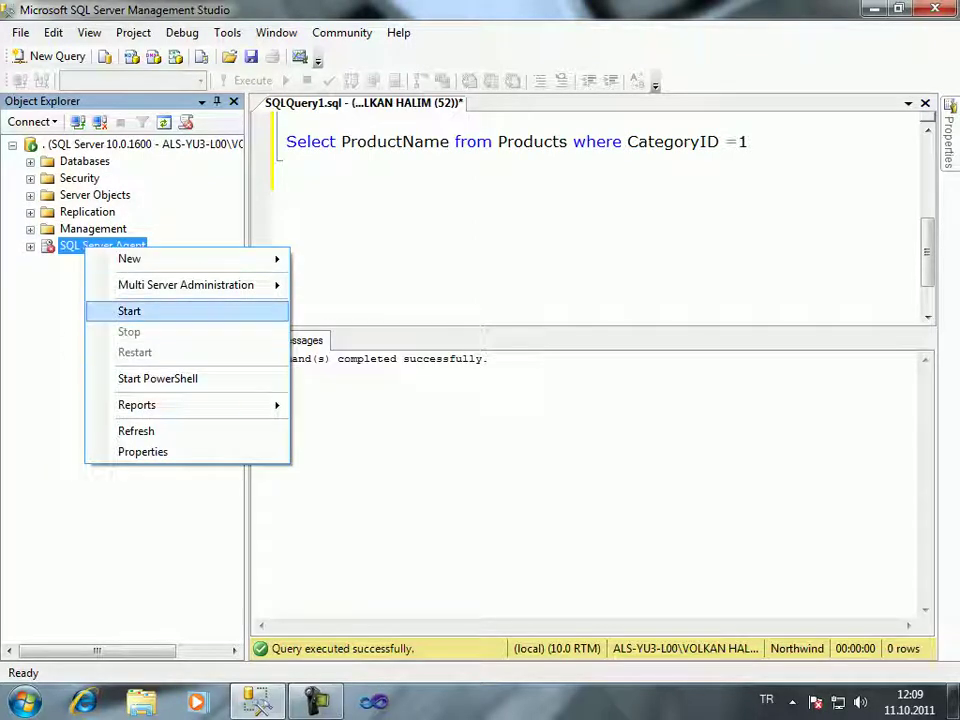
left_click(129, 311)
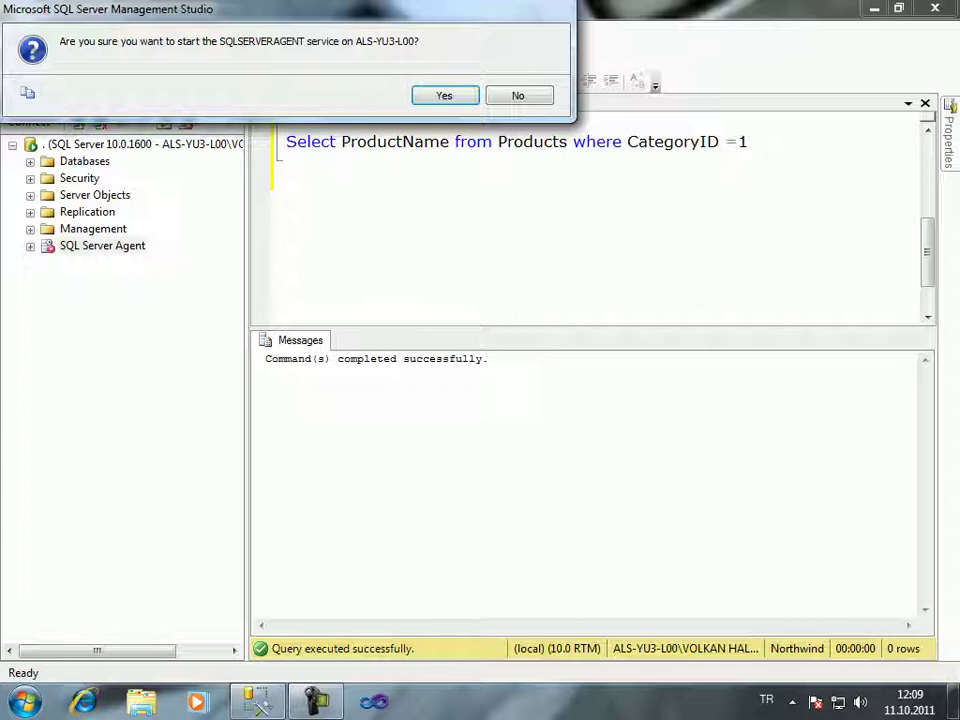
key("Return")
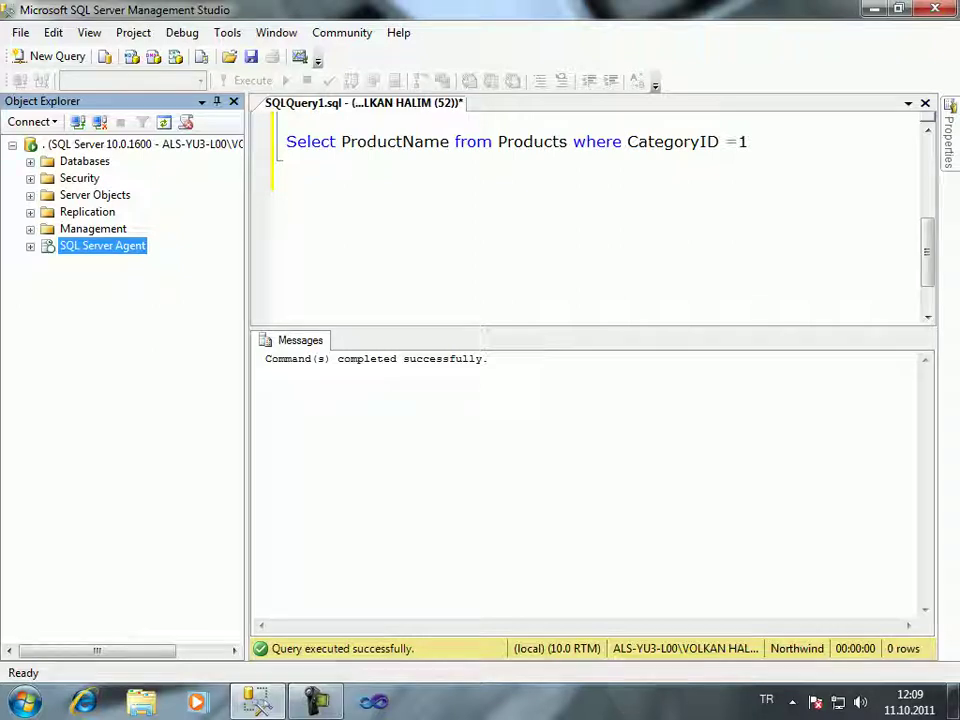
- Launch the Maintenance Plan Wizard for the server's Maintenance Plans and name the plan BakimPlanim
left_click(30, 228)
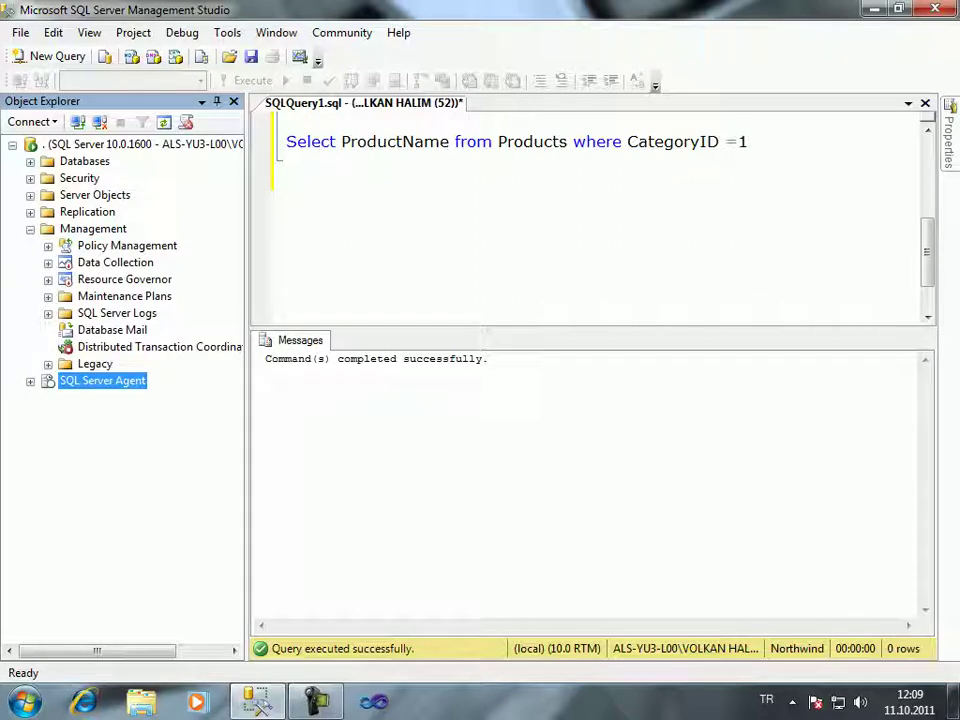
left_click(124, 296)
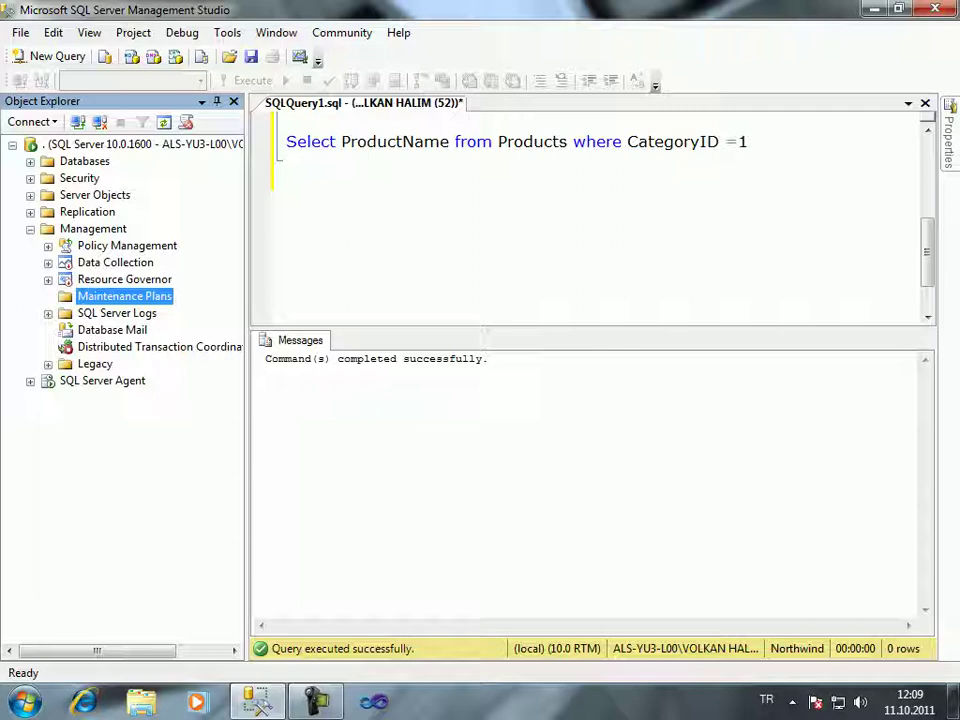
right_click(98, 294)
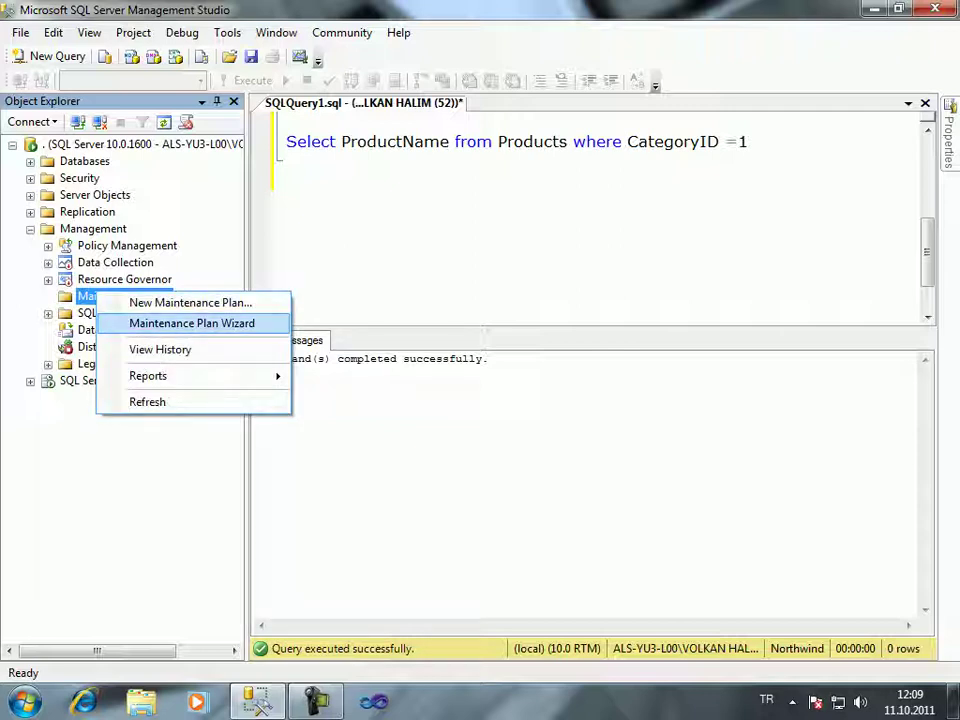
key("Return")
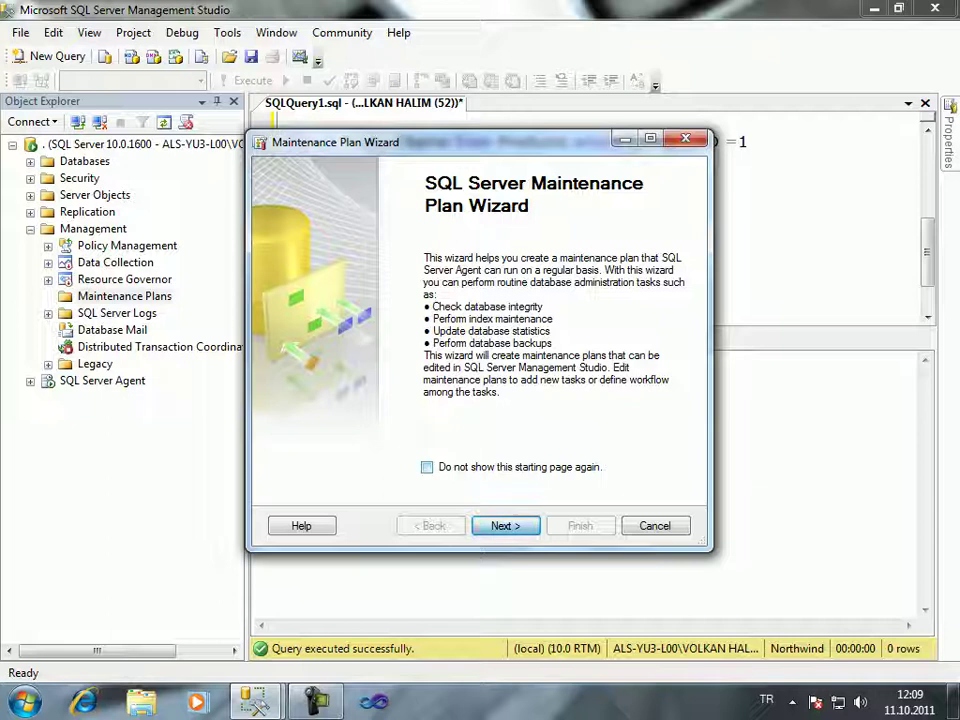
key("Return")
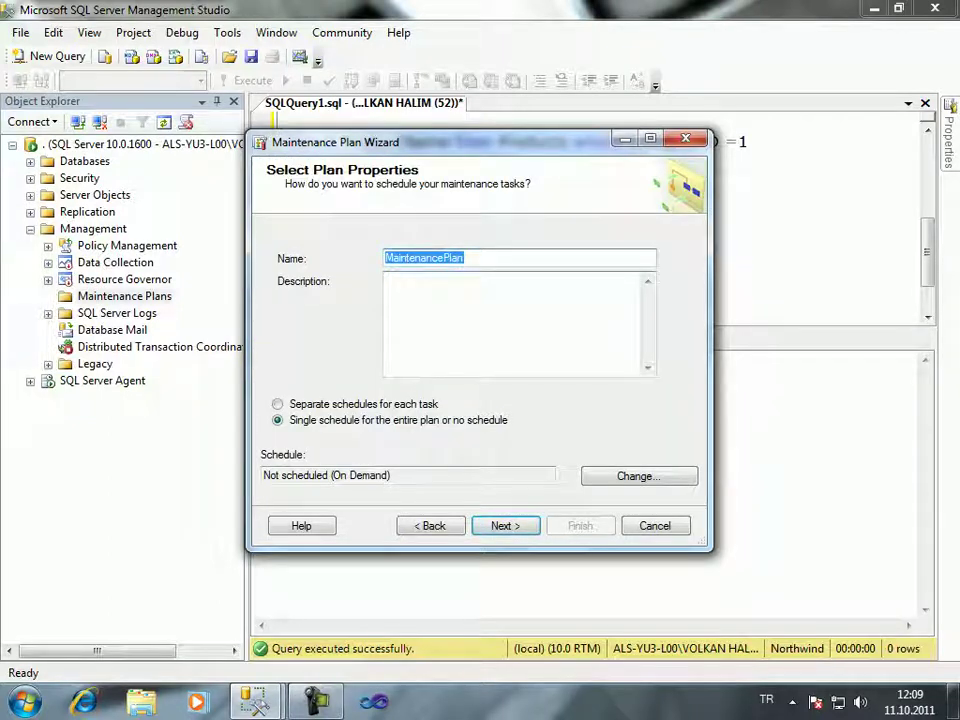
type("BakimPlanim")
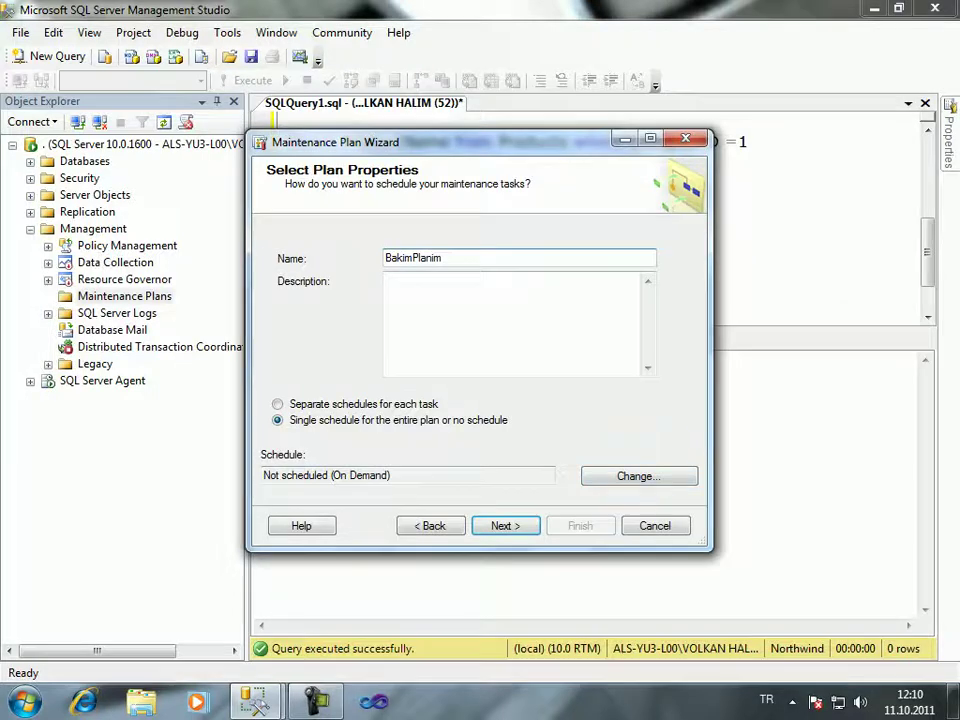
- Open the job schedule properties for the BakimPlanim maintenance plan
left_click(639, 476)
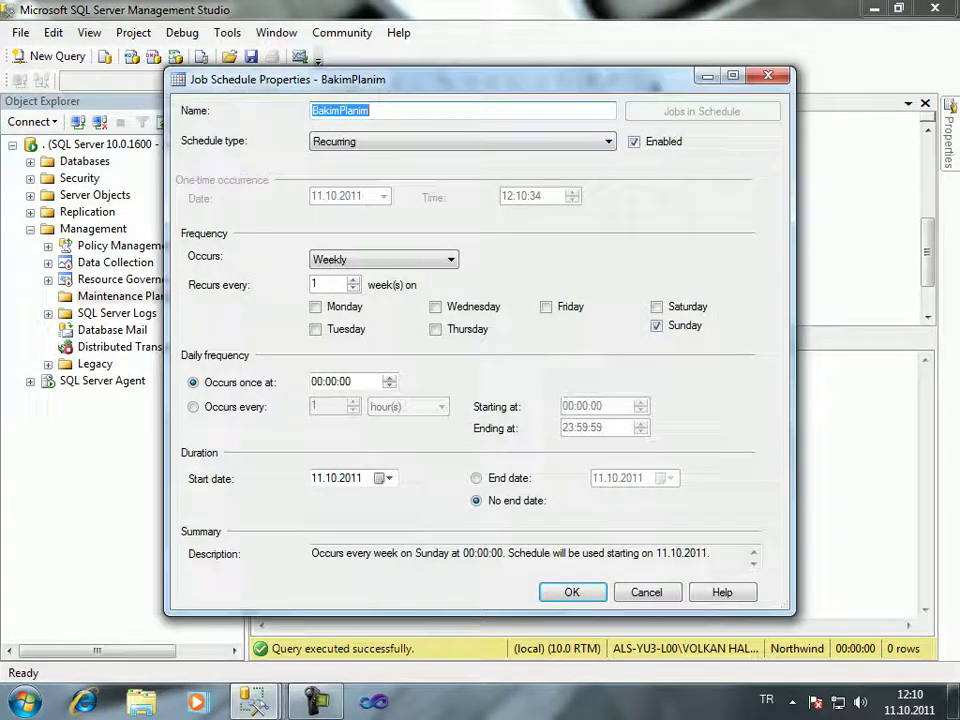
left_click(349, 48)
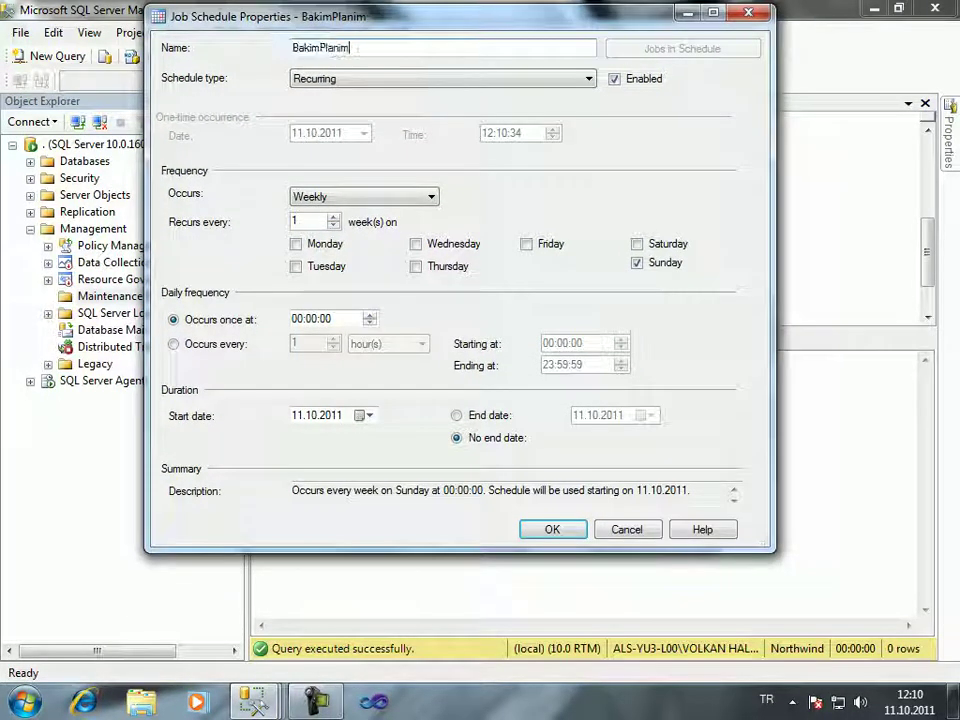
- Try the One time schedule type, look through the other types, and return the schedule to Recurring
left_click(443, 78)
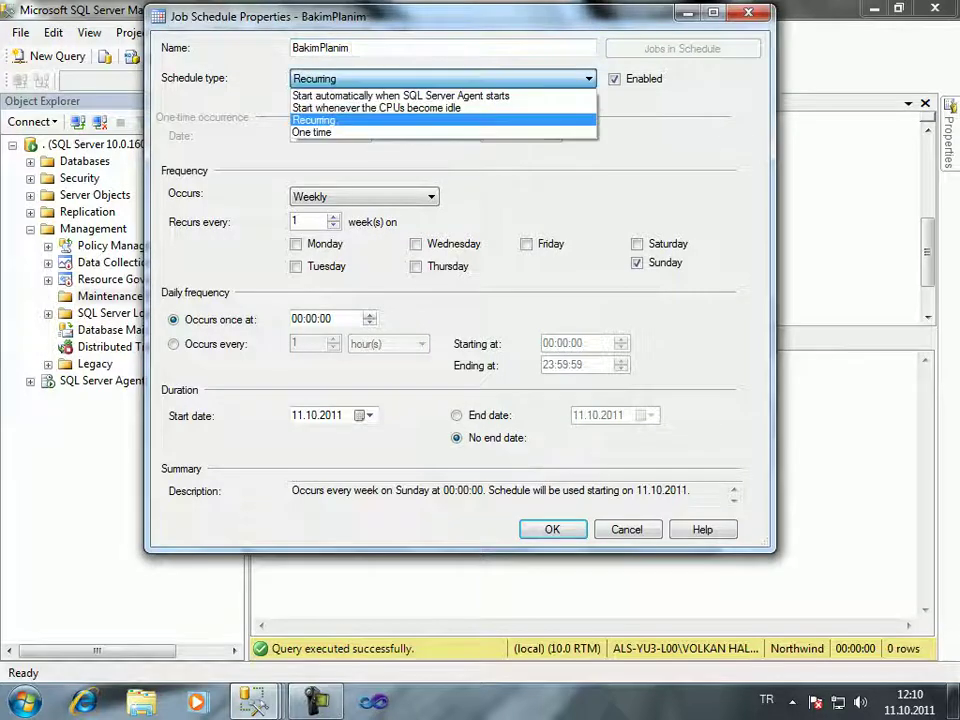
left_click(311, 132)
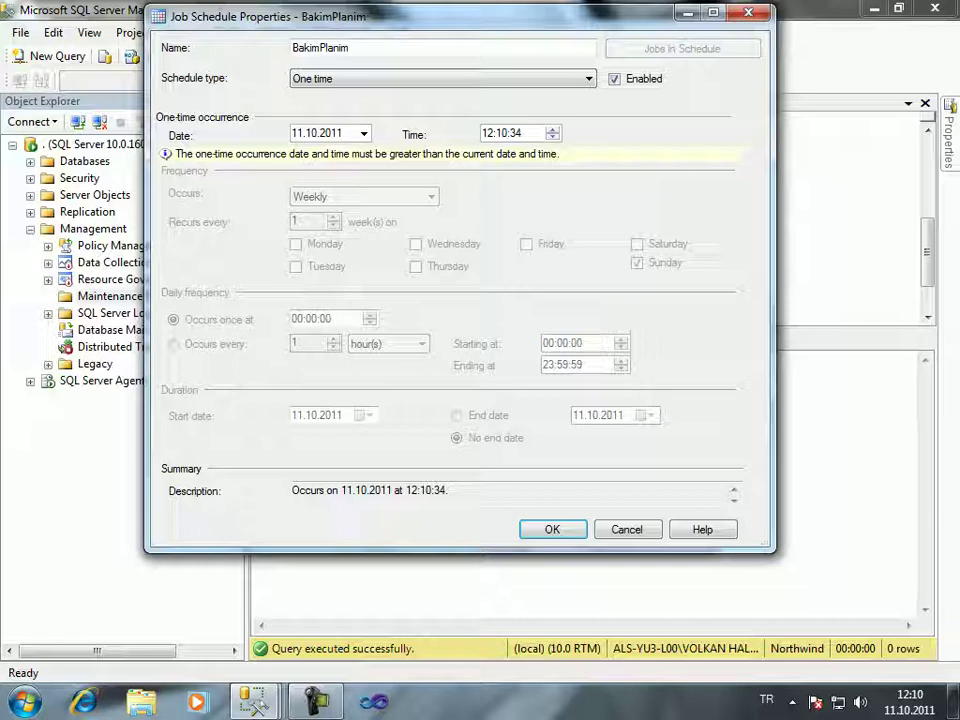
left_click(320, 78)
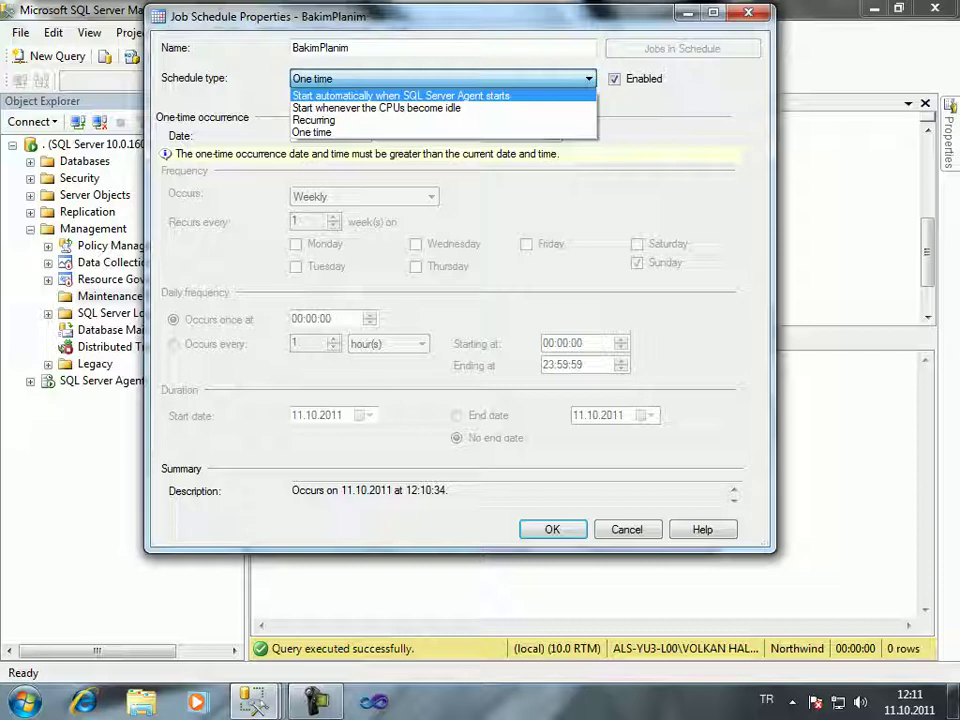
key("Down")
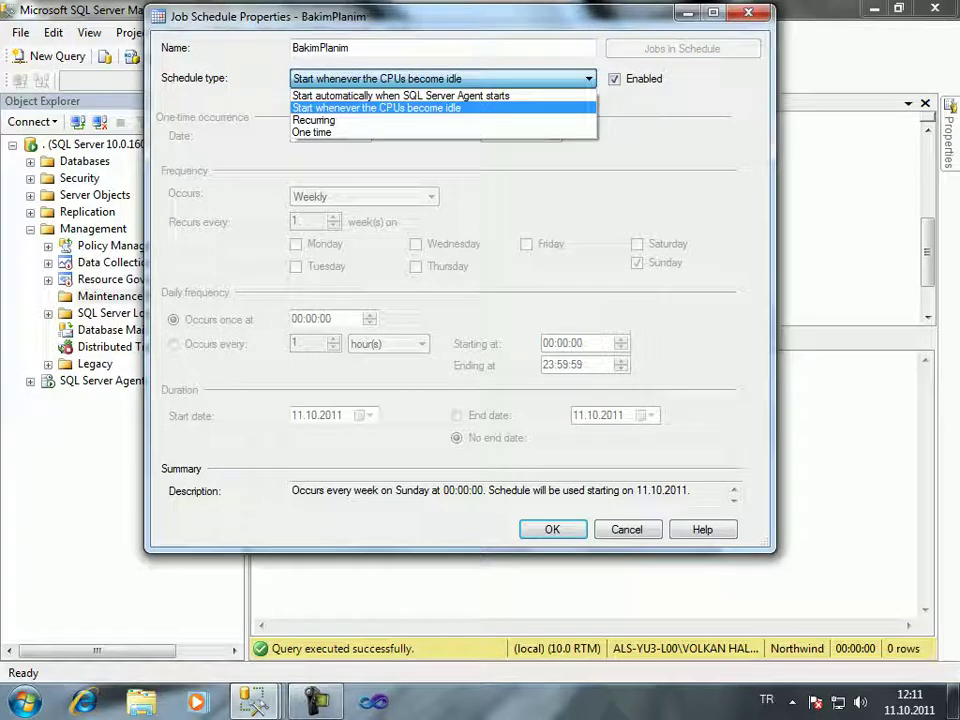
key("Down")
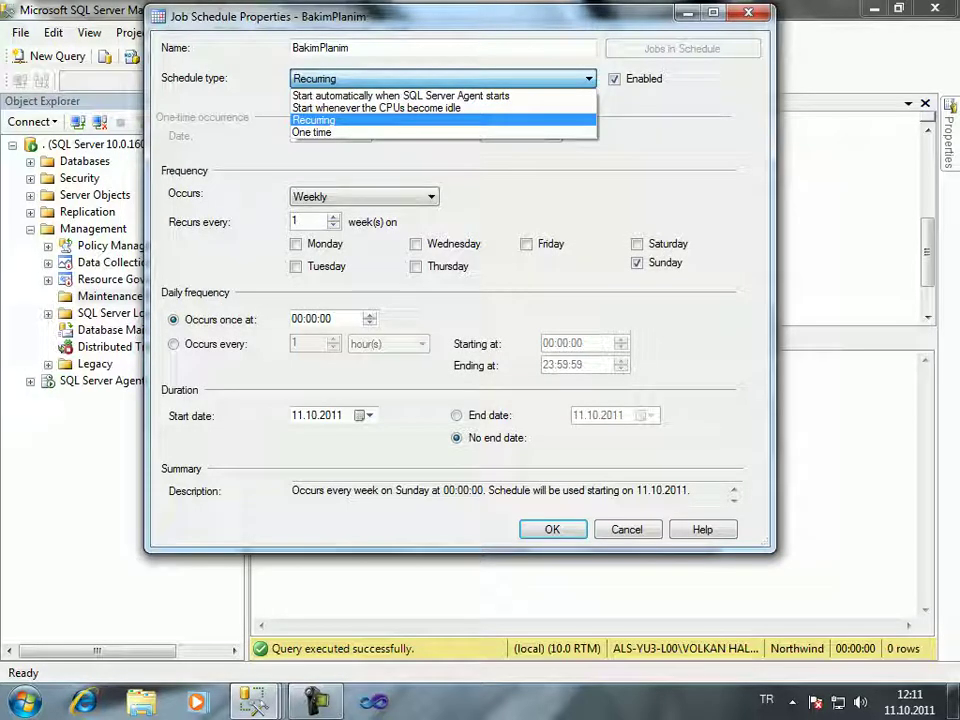
key("Return")
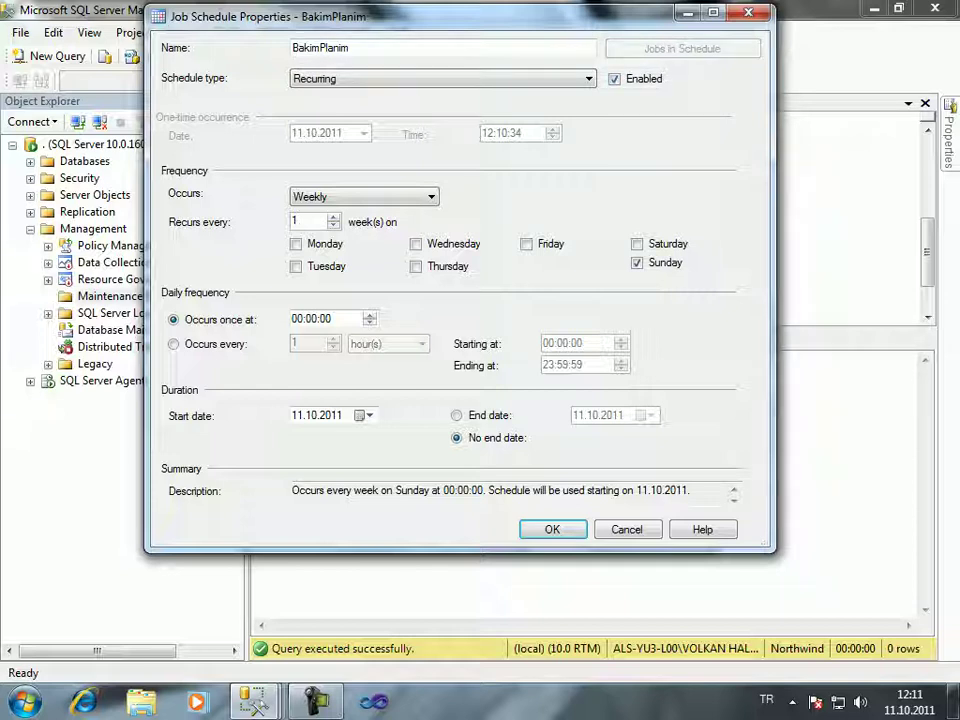
- Examine the schedule's Enabled option and its Daily, Weekly and Monthly frequency choices
key("space")
key("space")
key("alt+Down")
key("Down")
key("Down")
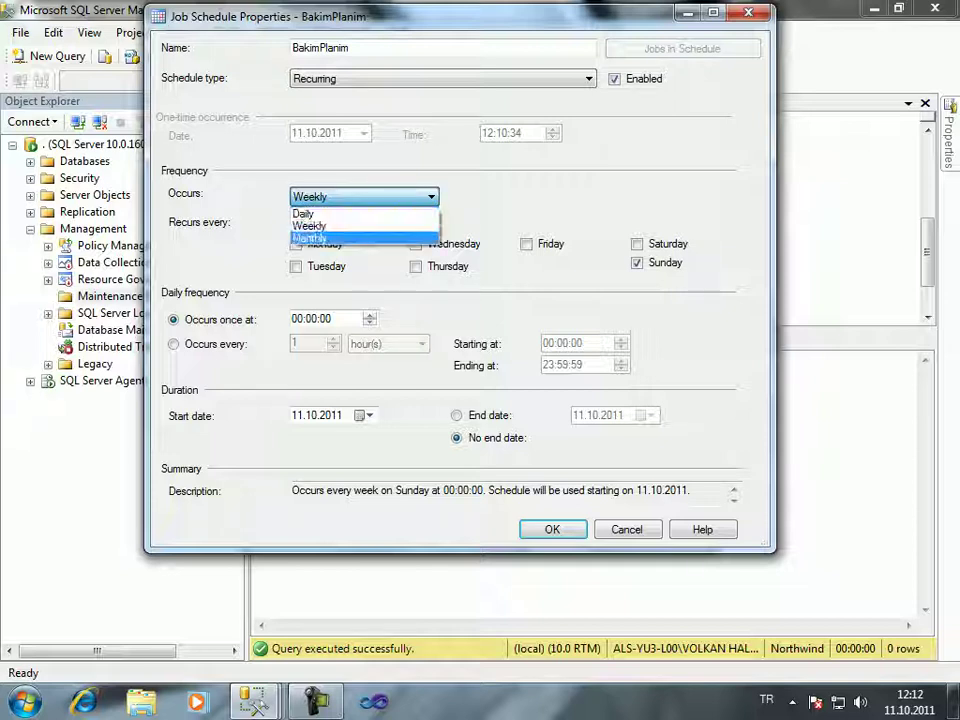
key("Up")
key("Up")
key("Escape")
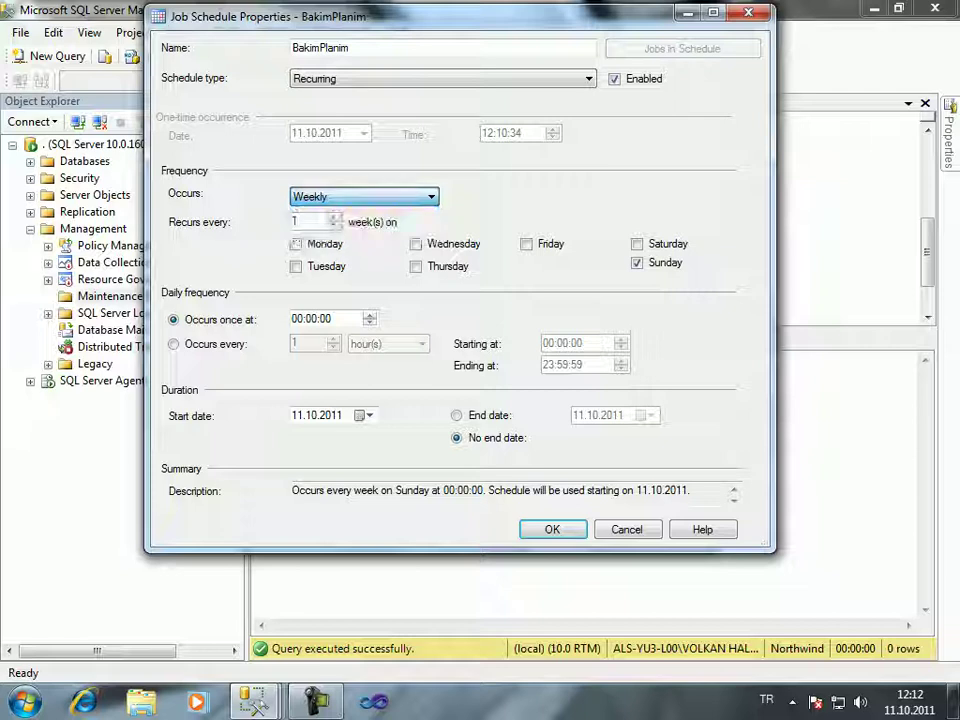
- Set the weekly schedule to recur every 3 weeks on Monday only, clearing Sunday
key("Tab")
key("Up")
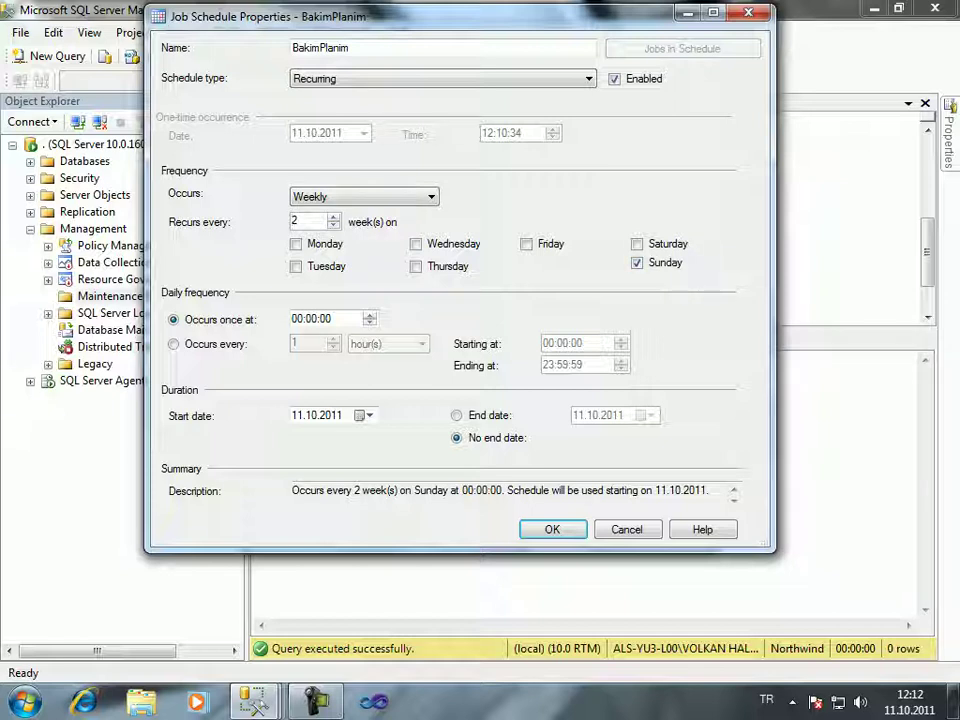
key("Up")
left_click(637, 262)
left_click(295, 243)
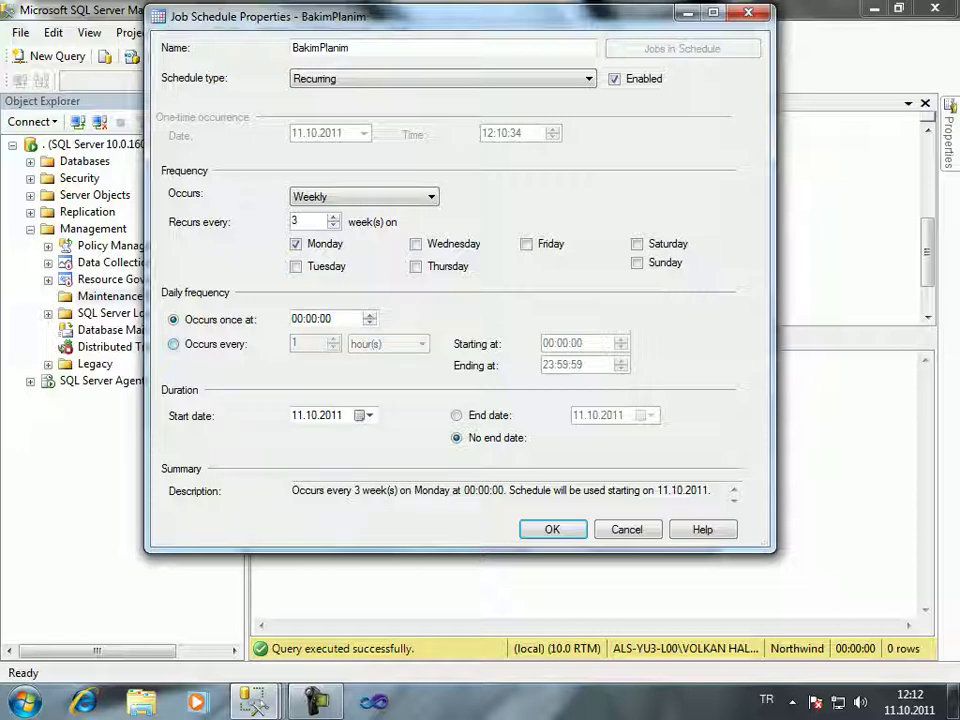
- Set the daily frequency to occur every 1 minute, with the ending time at 03:59:59
left_click(174, 344)
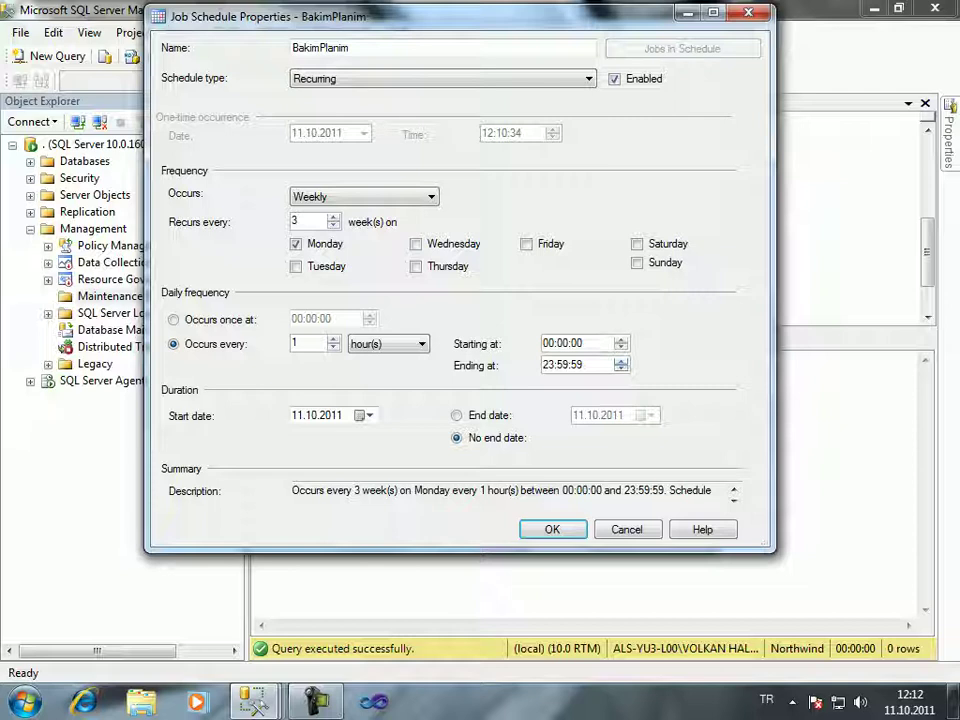
left_click(621, 360)
left_click(621, 360)
left_click(621, 360)
left_click(621, 360)
left_click(421, 343)
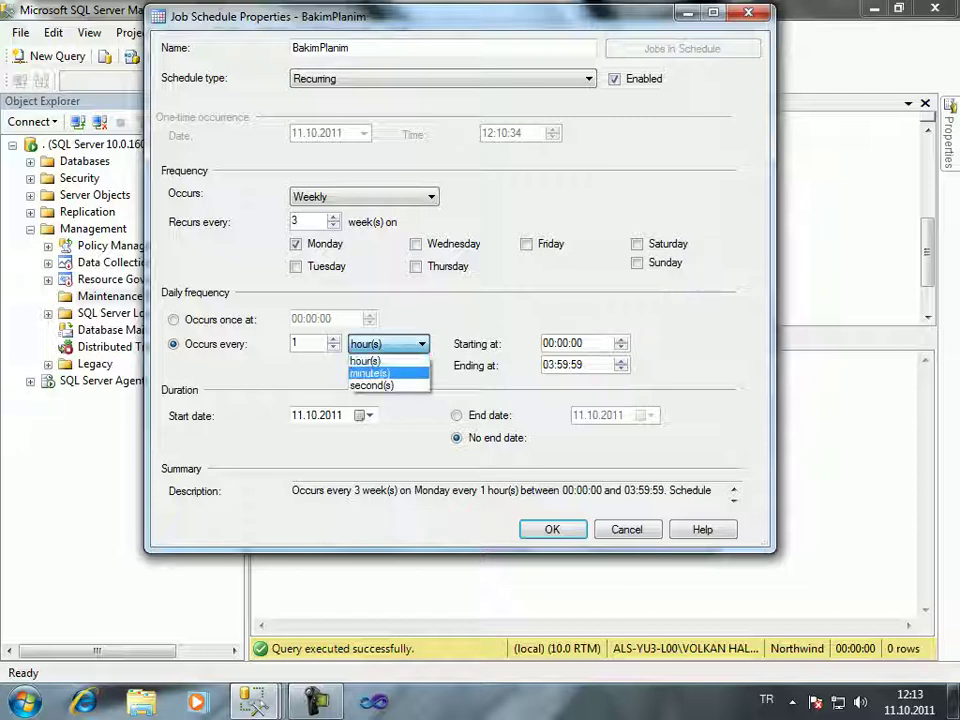
left_click(370, 369)
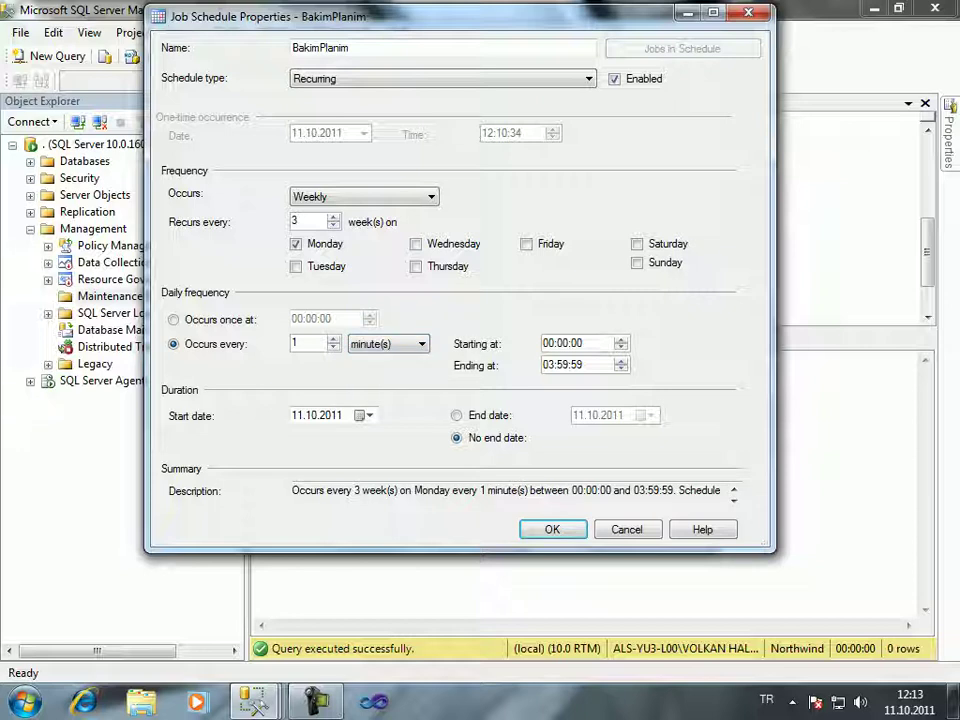
- Reset the weekly recurrence to every 1 week and change the schedule's frequency to Daily, recurring every 1 day
left_click(333, 217)
left_click(333, 217)
double_click(294, 220)
type("1")
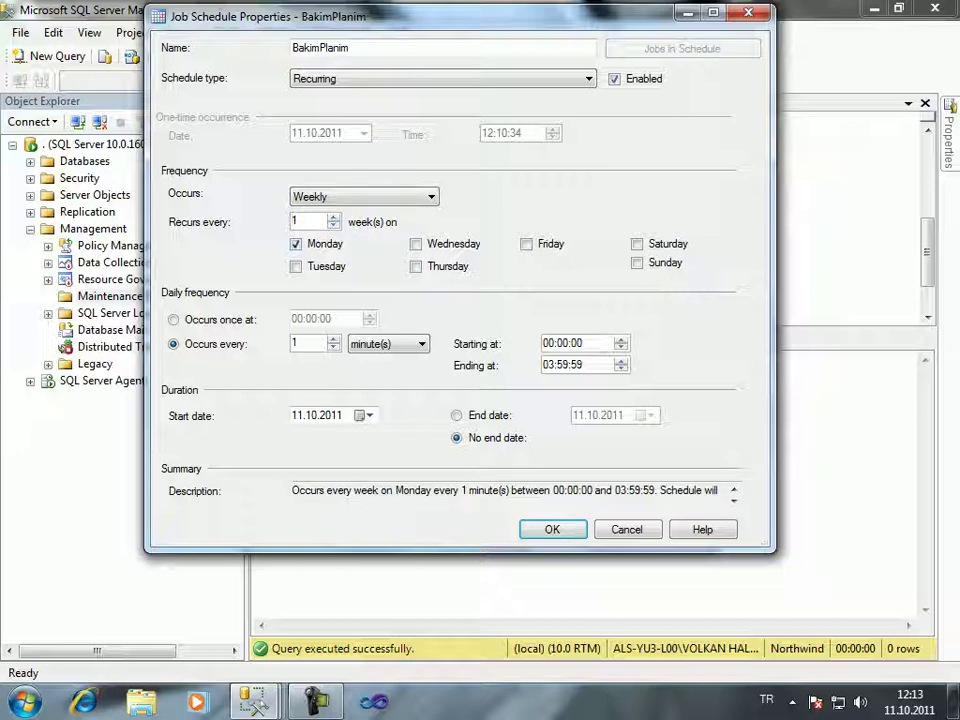
key("shift+Tab")
key("alt+Down")
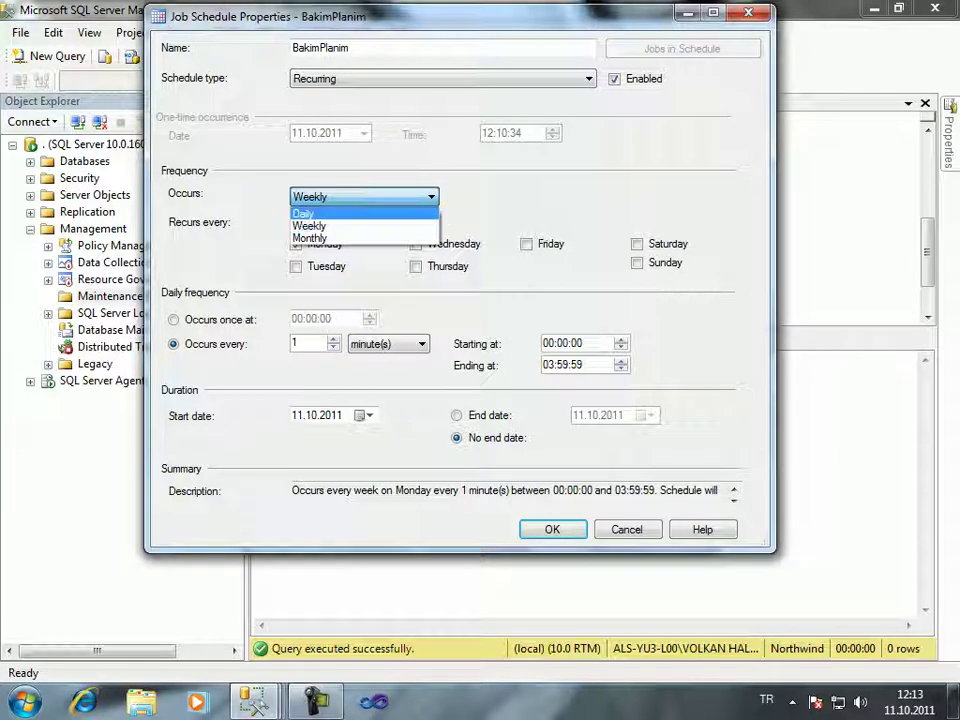
key("Up")
key("Return")
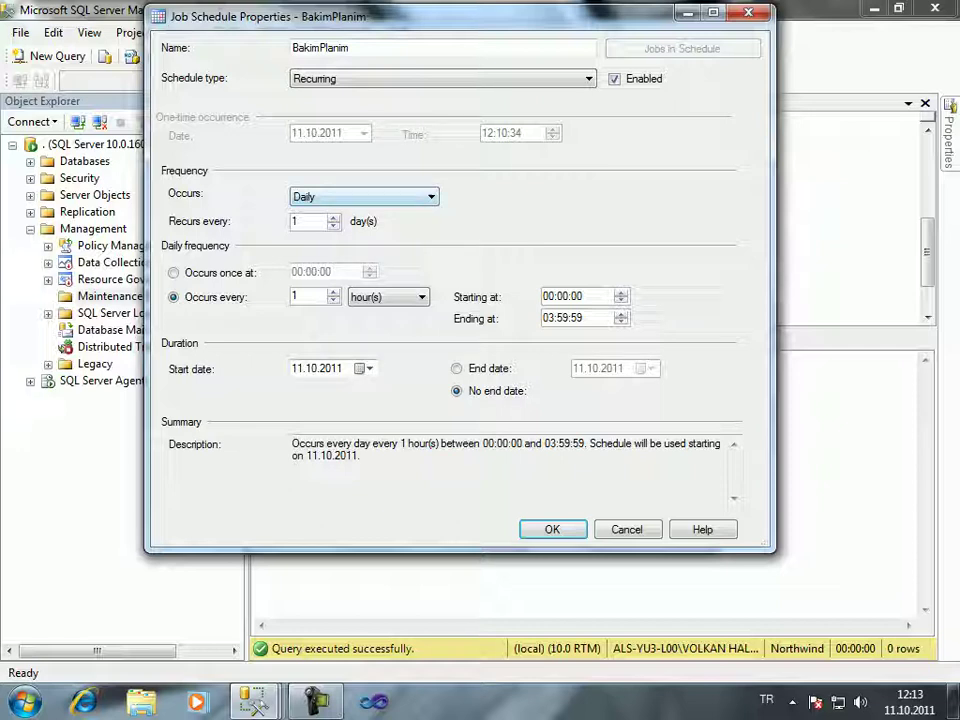
- Set the daily frequency to occur every 10 seconds, with the ending time at 23:59:59
left_click(388, 297)
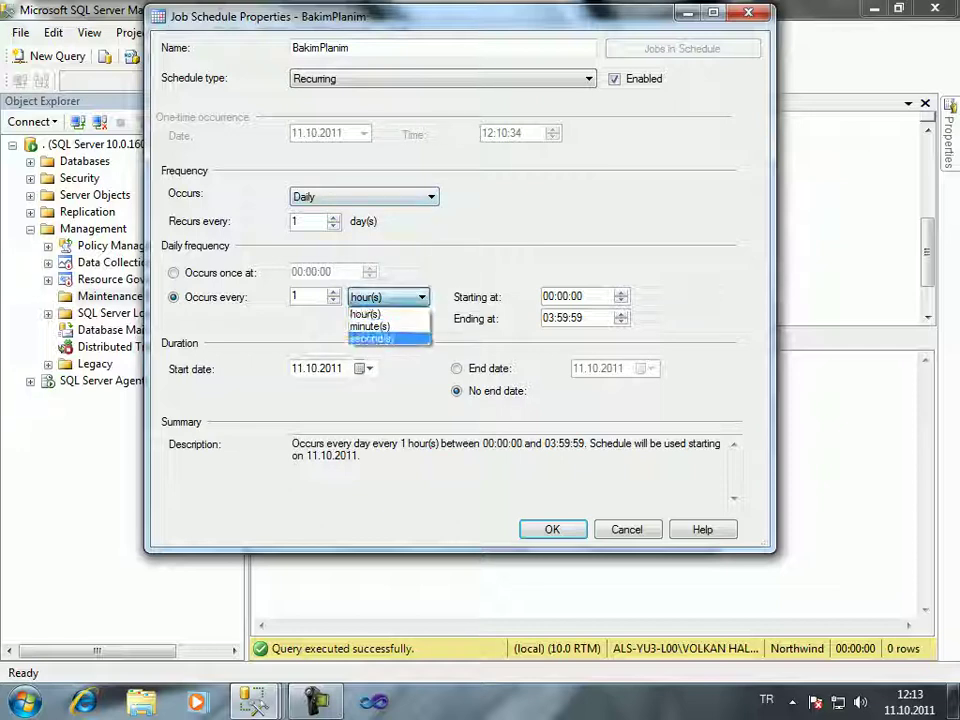
key("Return")
key("shift+Tab")
type("10")
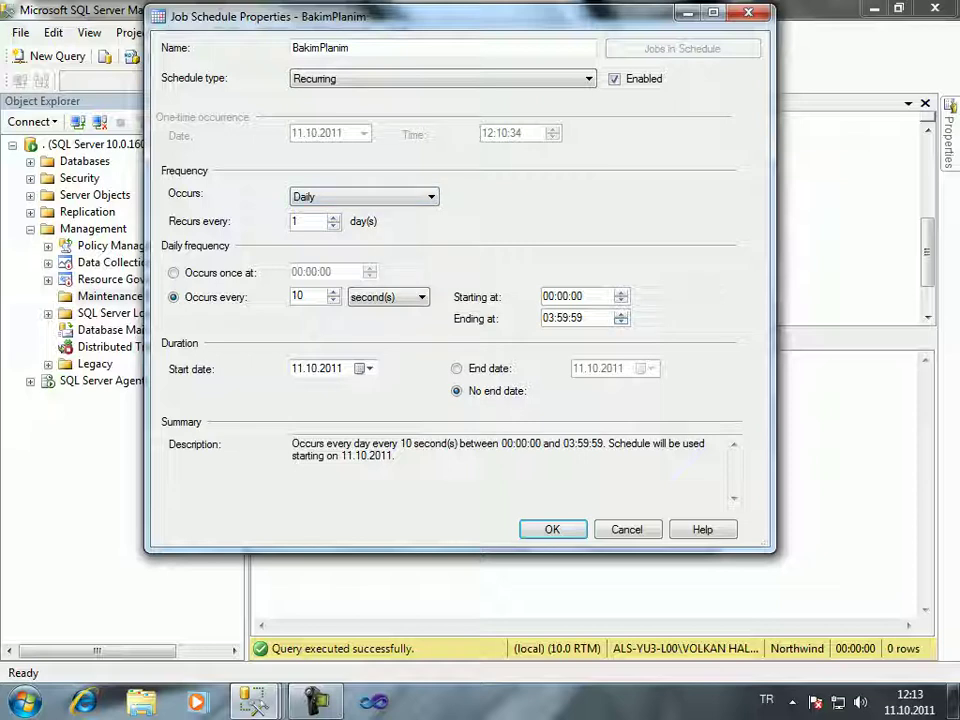
left_click(548, 318)
type("0")
key("Down")
key("shift+Tab")
key("shift+Tab")
key("alt+Down")
key("Return")
left_click(385, 297)
- Give the schedule's duration an end date of 26.10.2016
left_click(457, 368)
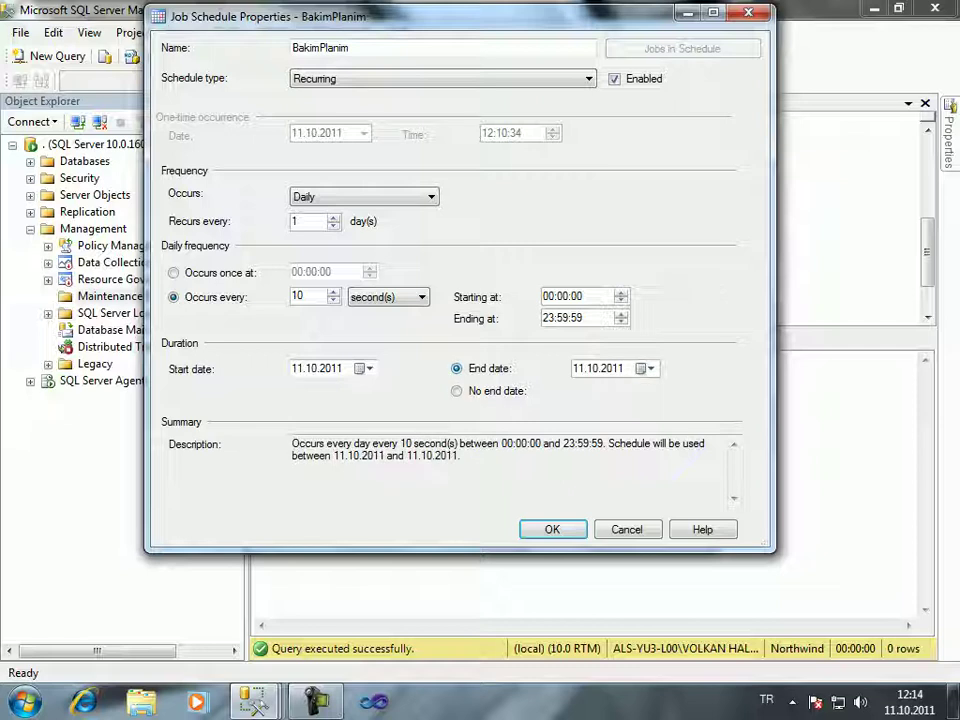
left_click(645, 368)
key("ctrl+Up")
key("Right")
key("Down")
key("ctrl+Down")
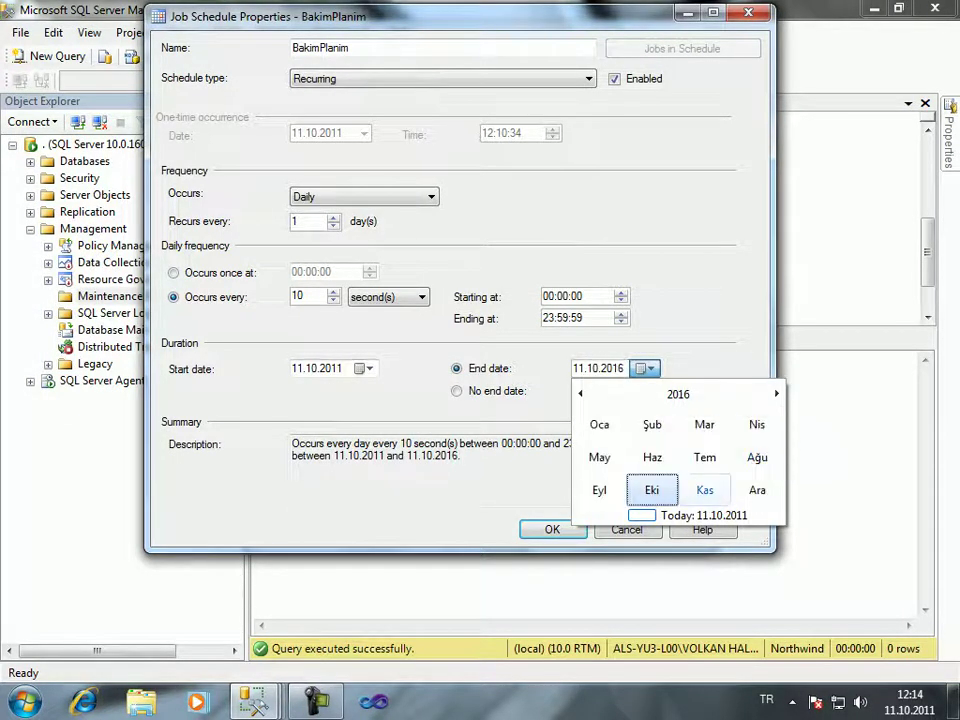
key("ctrl+Down")
key("Return")
key("Up")
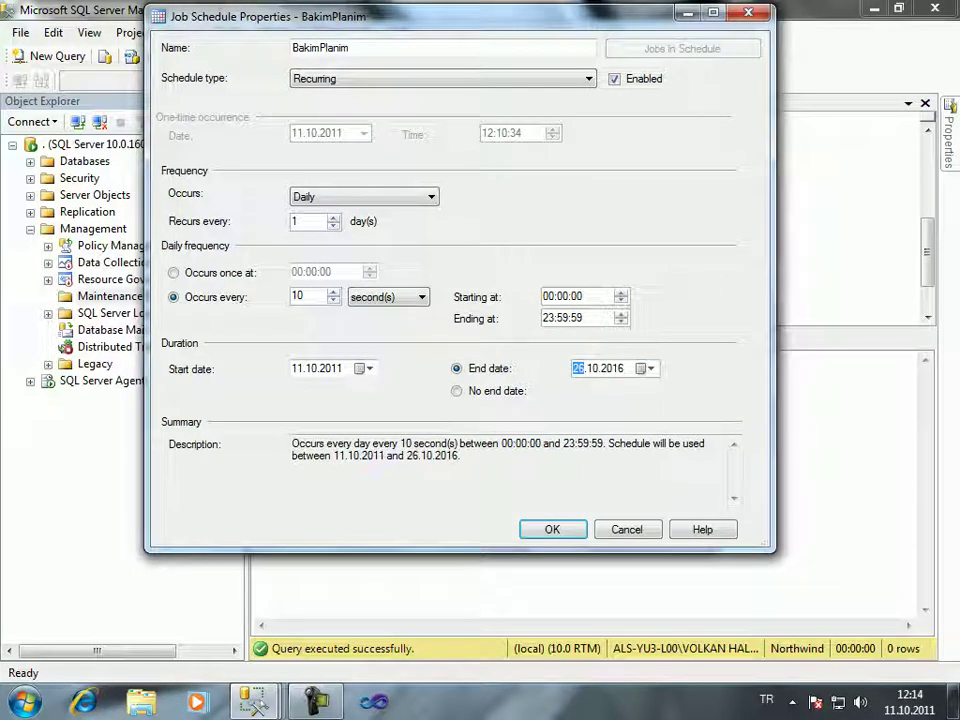
left_click(611, 368)
- Make the schedule occur once a day at 00:00:00 and accept the schedule for the plan
left_click(174, 272)
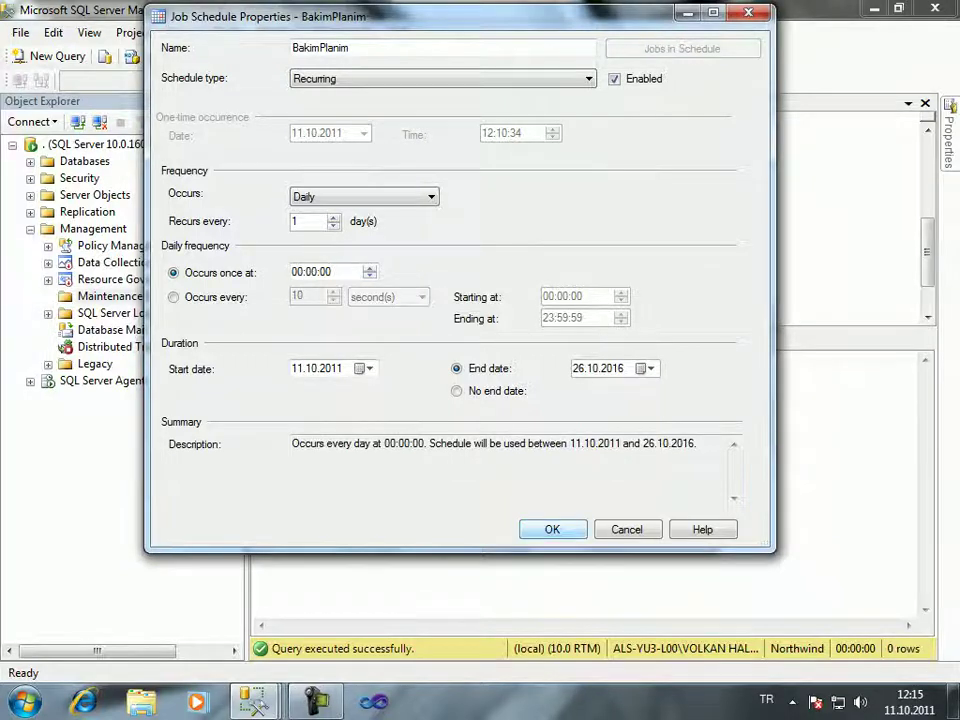
key("Return")
left_click_drag(400, 141, 340, 21)
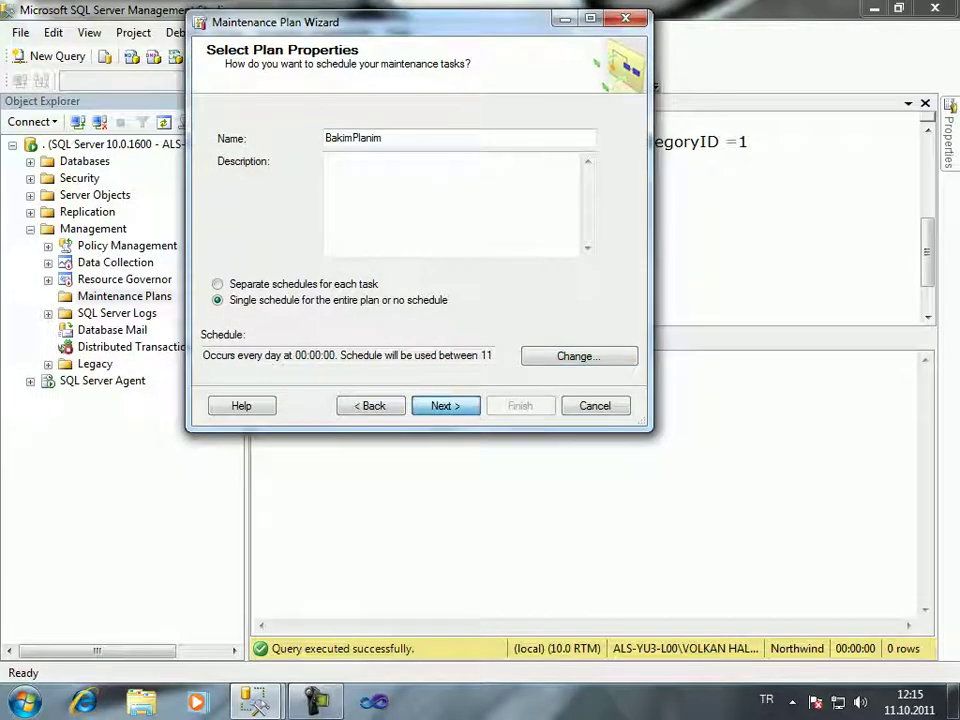
- Enter Açıklama as the plan's description and continue to the maintenance task selection
left_click(330, 160)
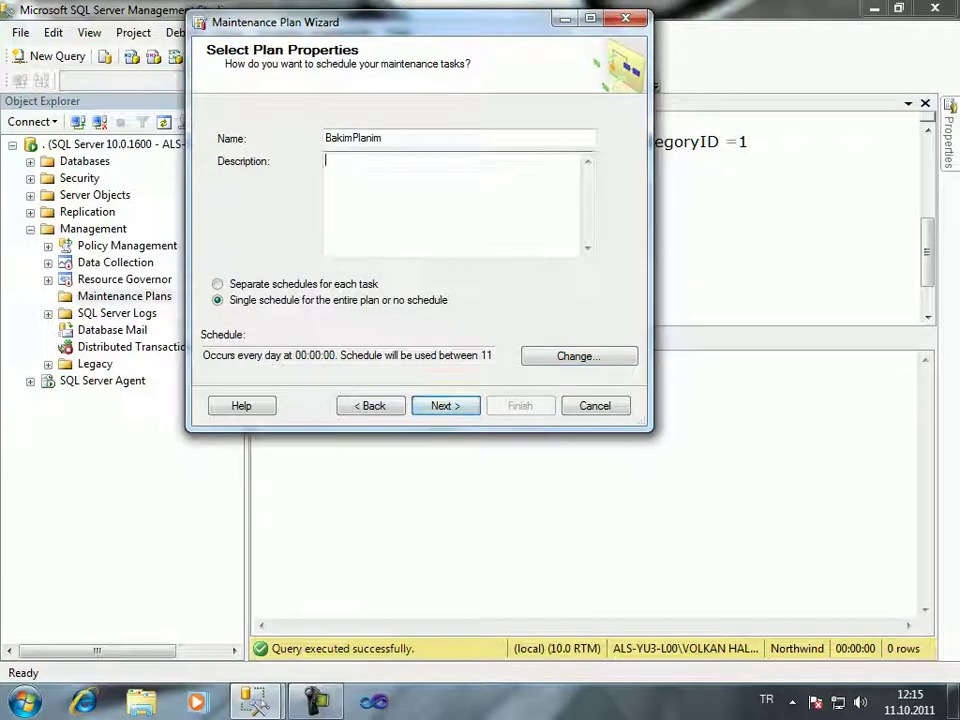
type("Açıklama")
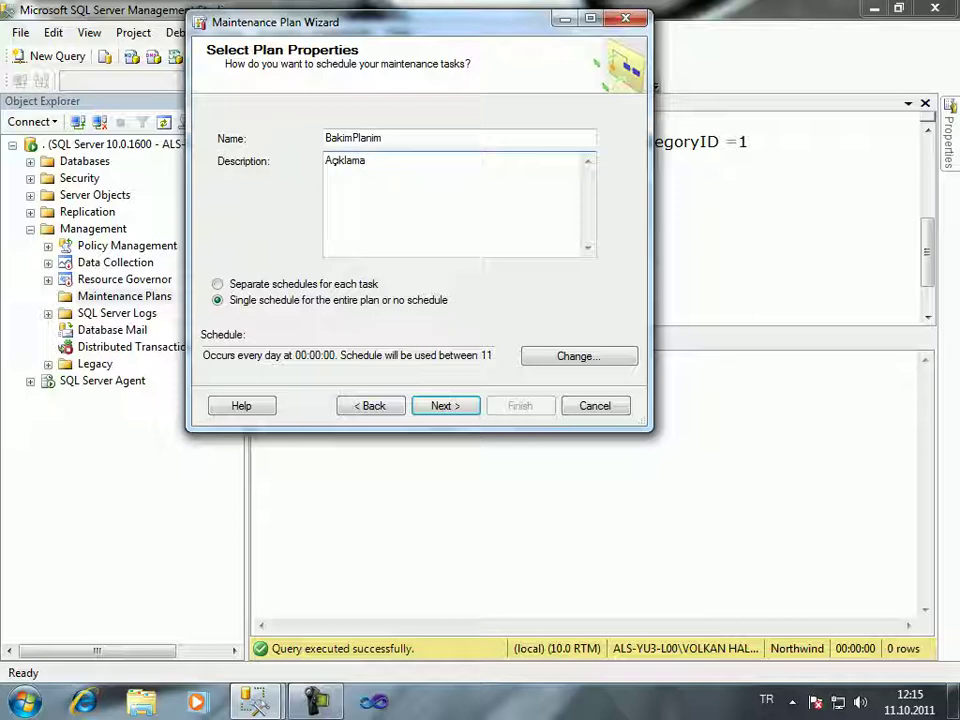
key("alt+n")
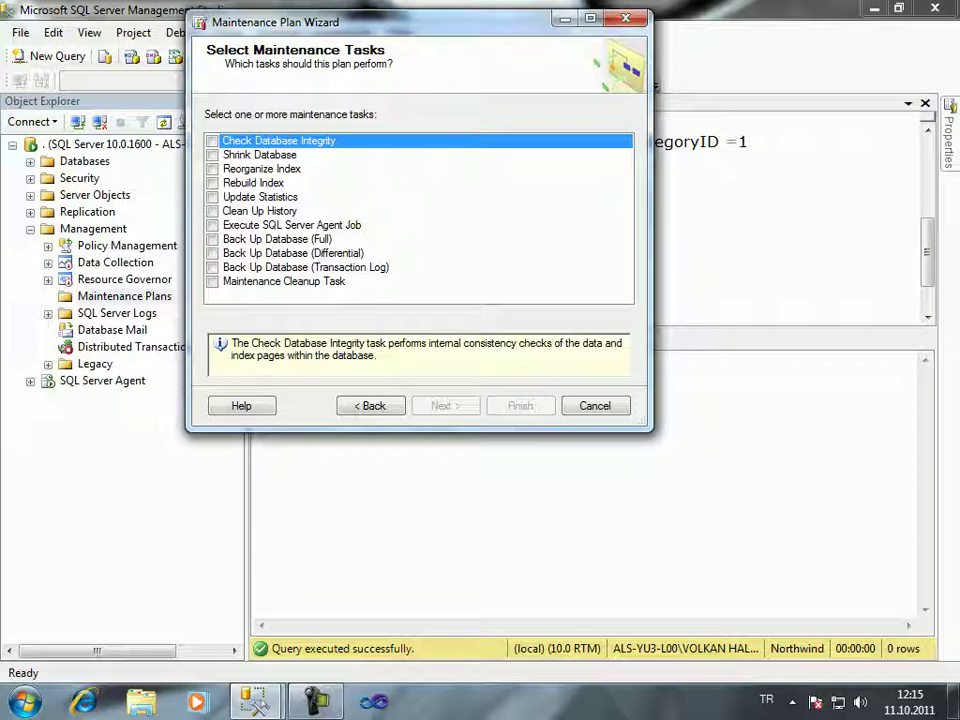
- Include the Back Up Database (Full) and Rebuild Index tasks in the plan and continue to the task order
left_click(212, 239)
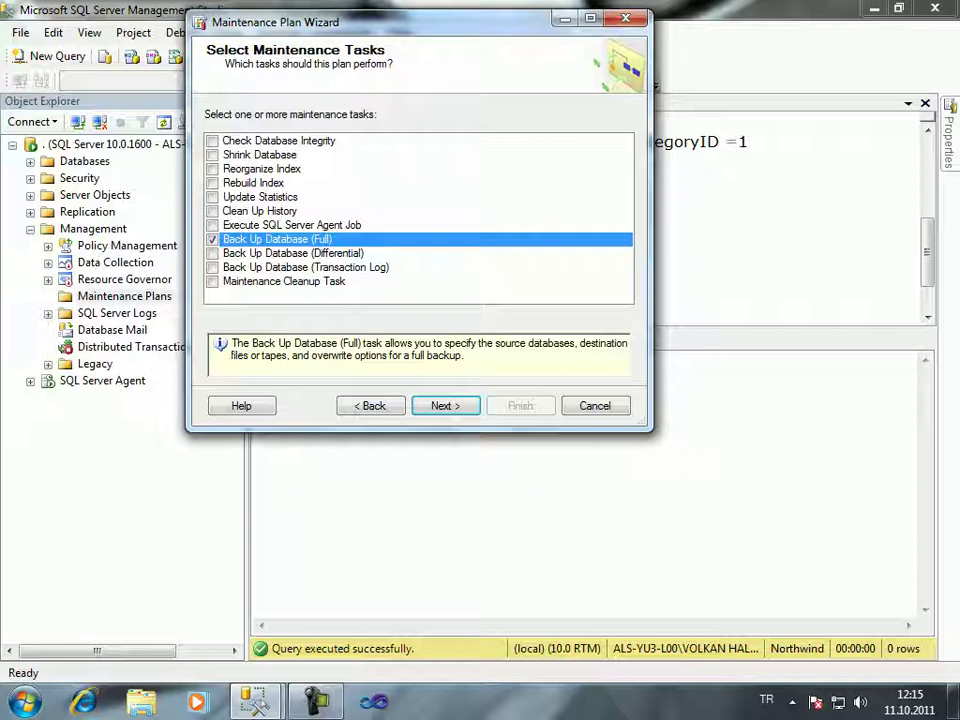
left_click(212, 183)
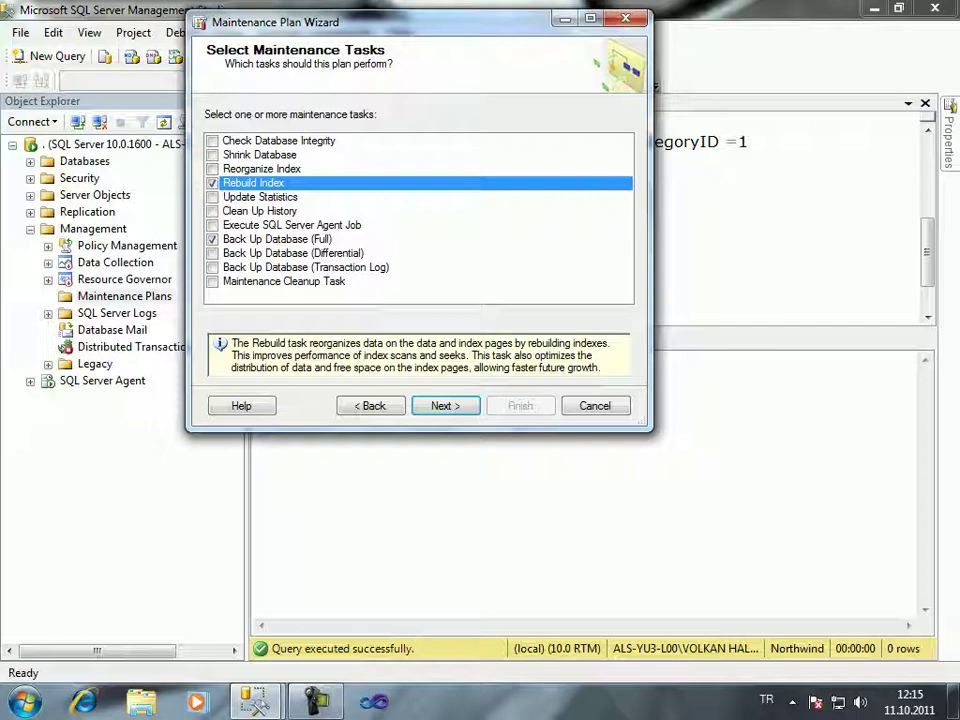
key("Return")
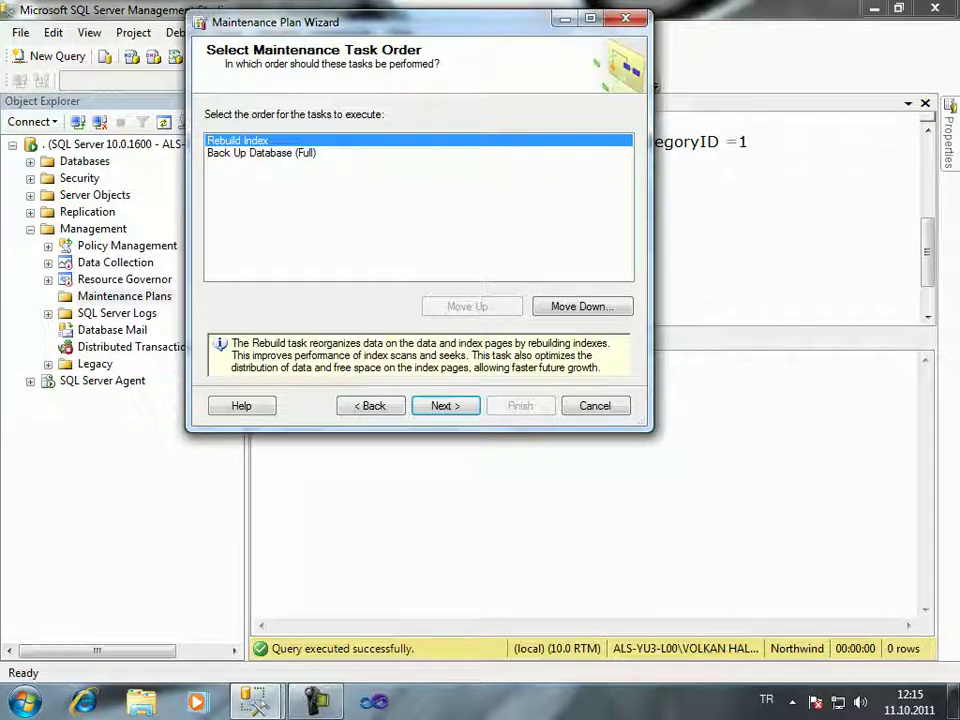
- Check the reordering options for both tasks, keep Rebuild Index first, and continue to its definition
left_click(261, 152)
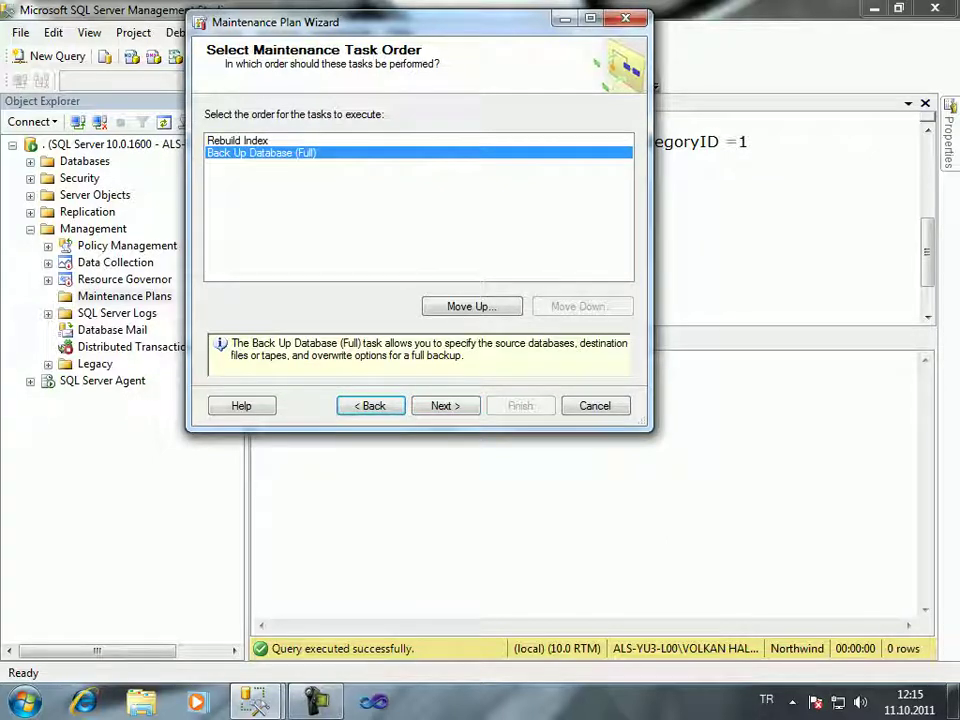
key("Tab")
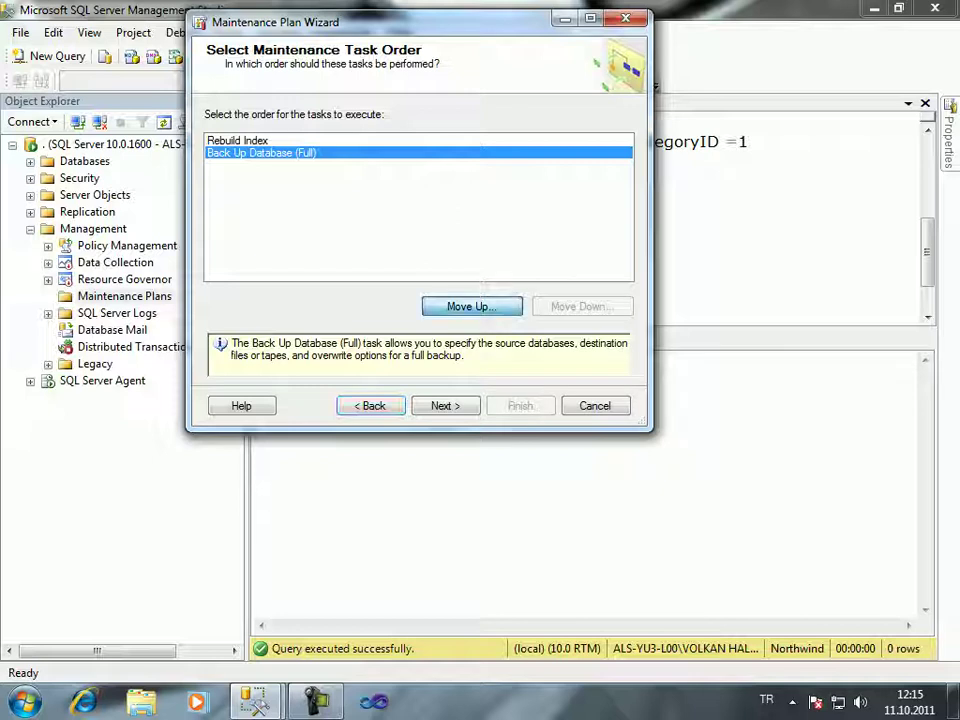
left_click(237, 140)
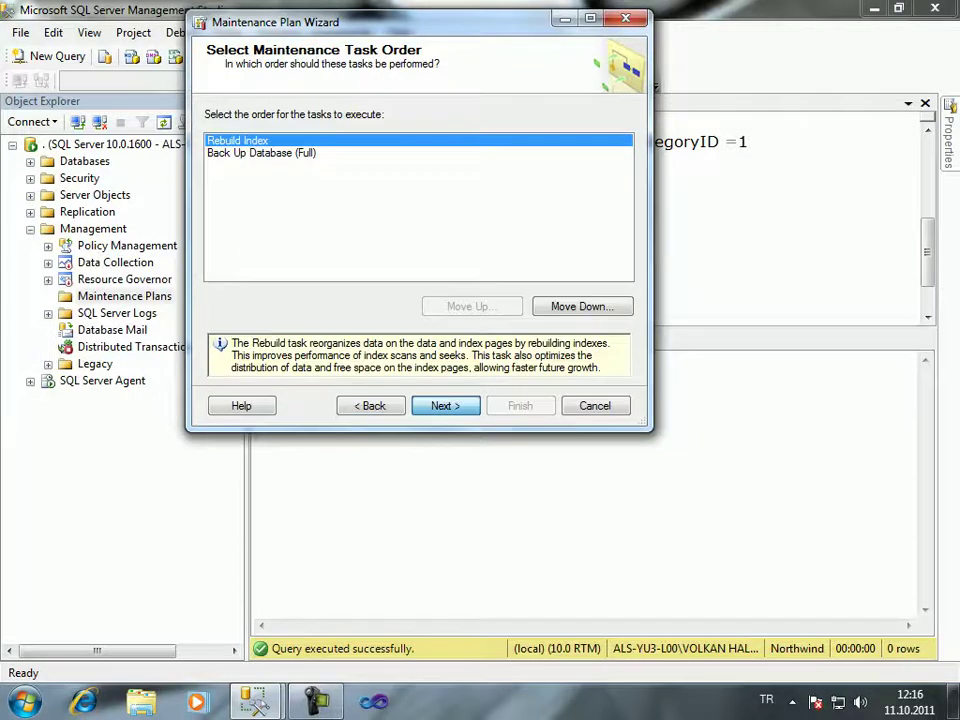
key("Return")
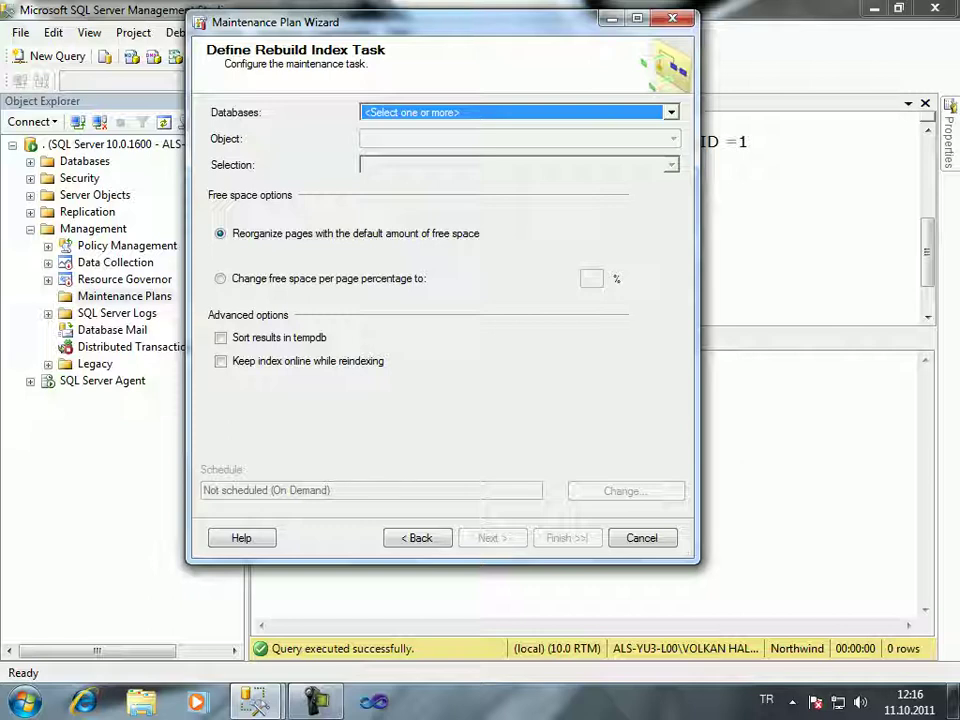
- Look through the All, System and All user databases scopes for the Rebuild Index task, returning to These databases
key("alt+Down")
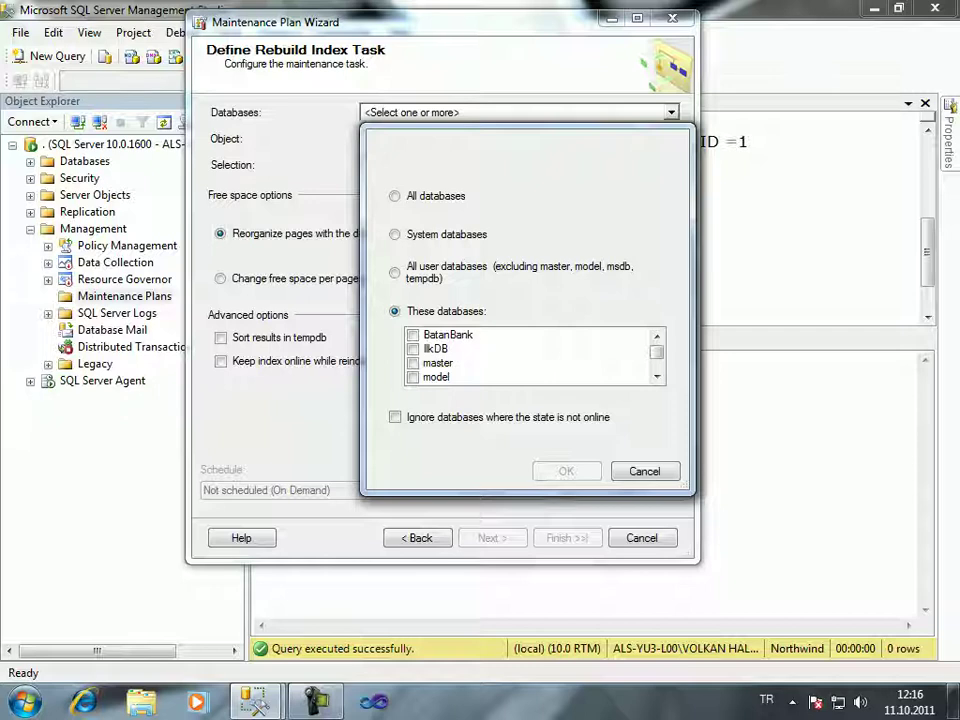
left_click(395, 196)
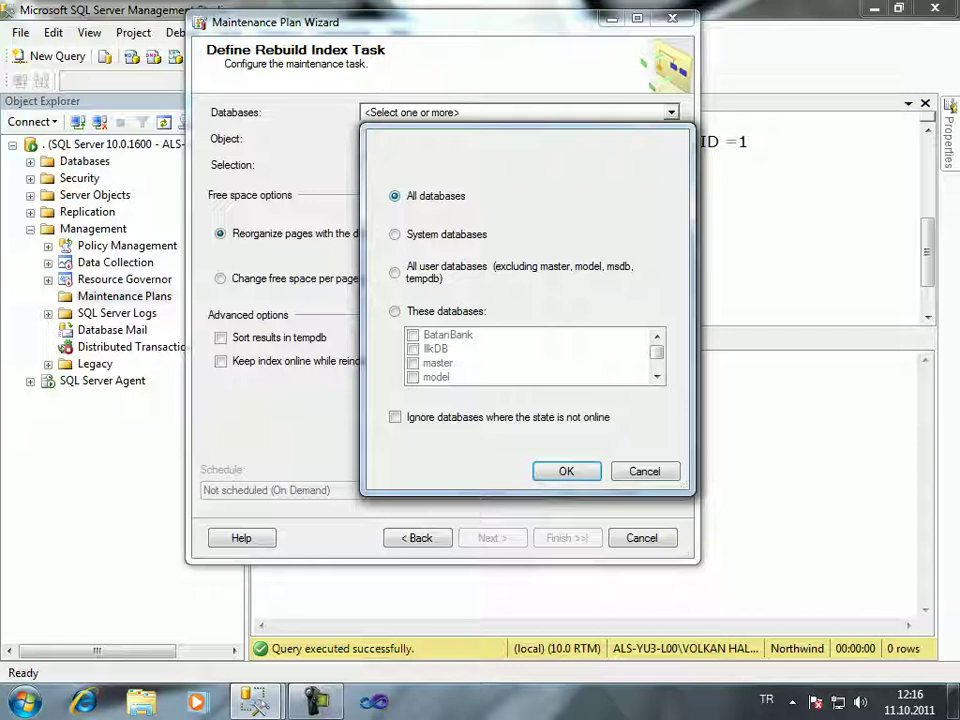
left_click(395, 234)
left_click(395, 272)
left_click(394, 311)
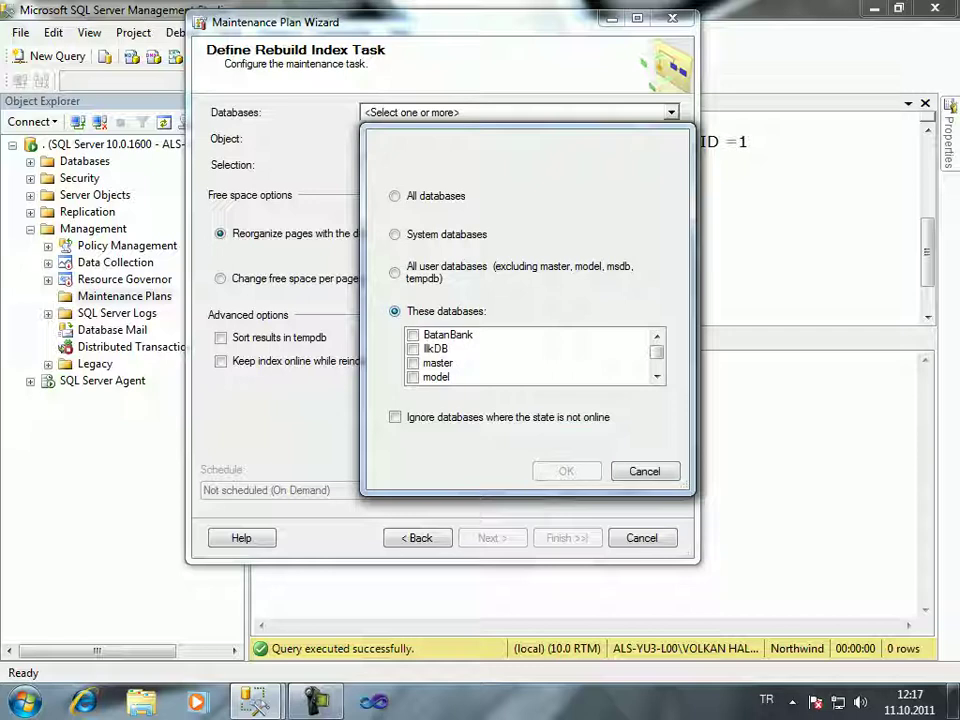
- Choose only OtoGaleriDB as the database for the Rebuild Index task, leaving Northwind cleared
left_click(656, 376)
left_click(656, 376)
left_click(656, 376)
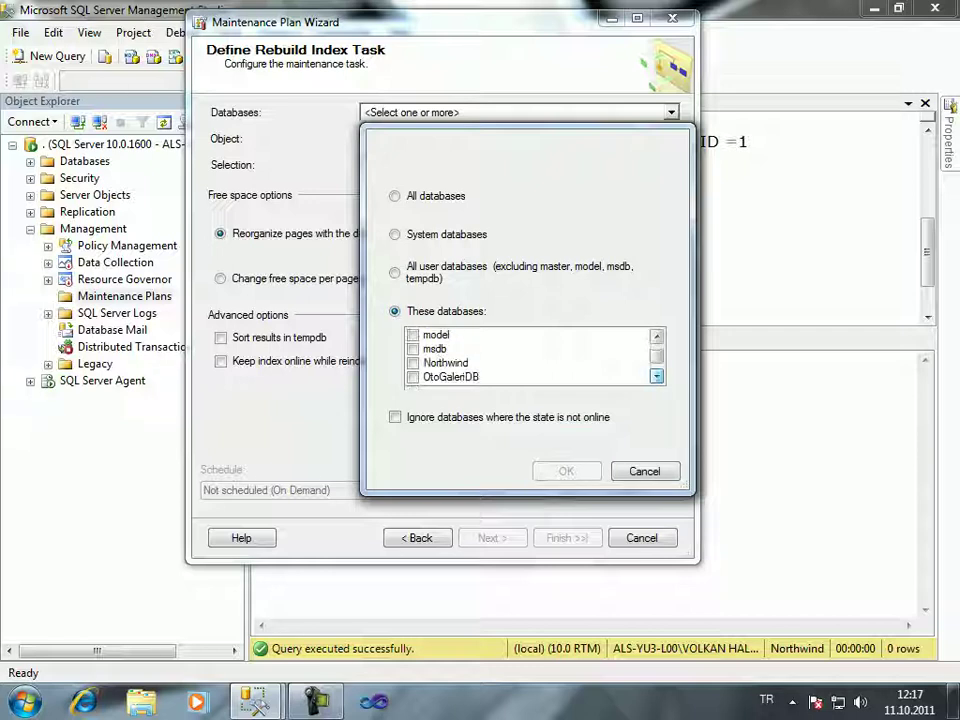
left_click(412, 362)
left_click(412, 376)
left_click(412, 362)
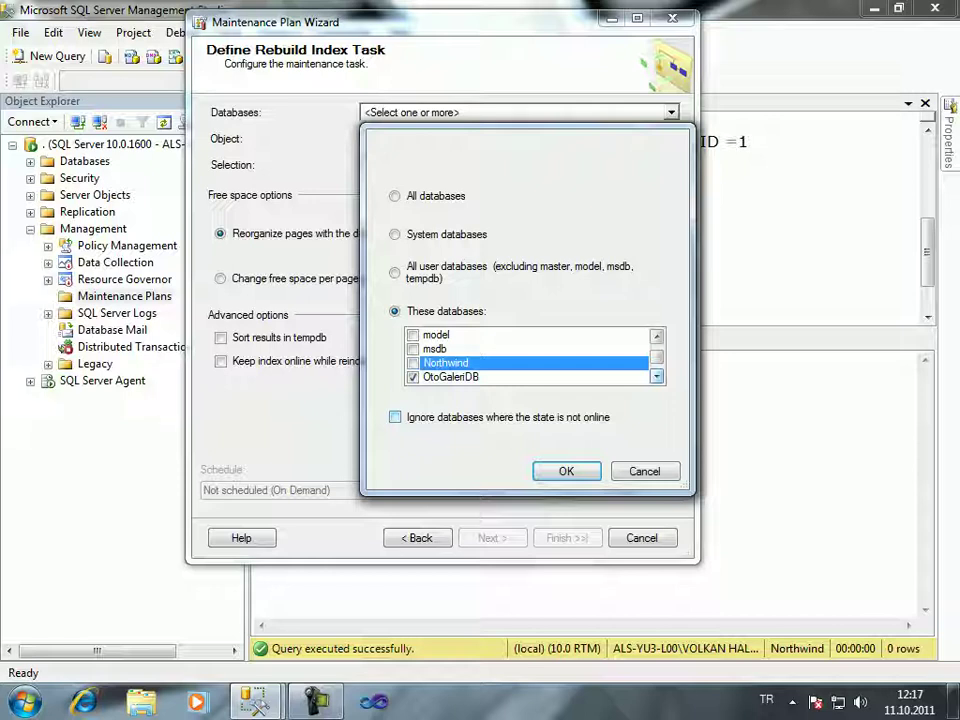
key("Return")
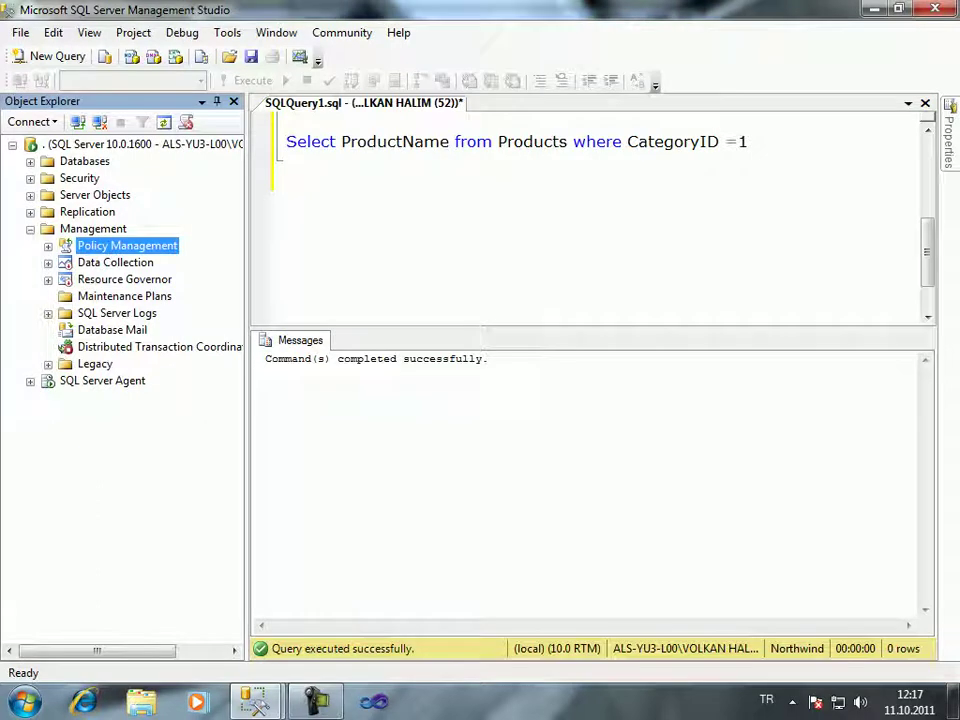
- Take the BatanBank database offline and dismiss the result dialog
left_click(30, 161)
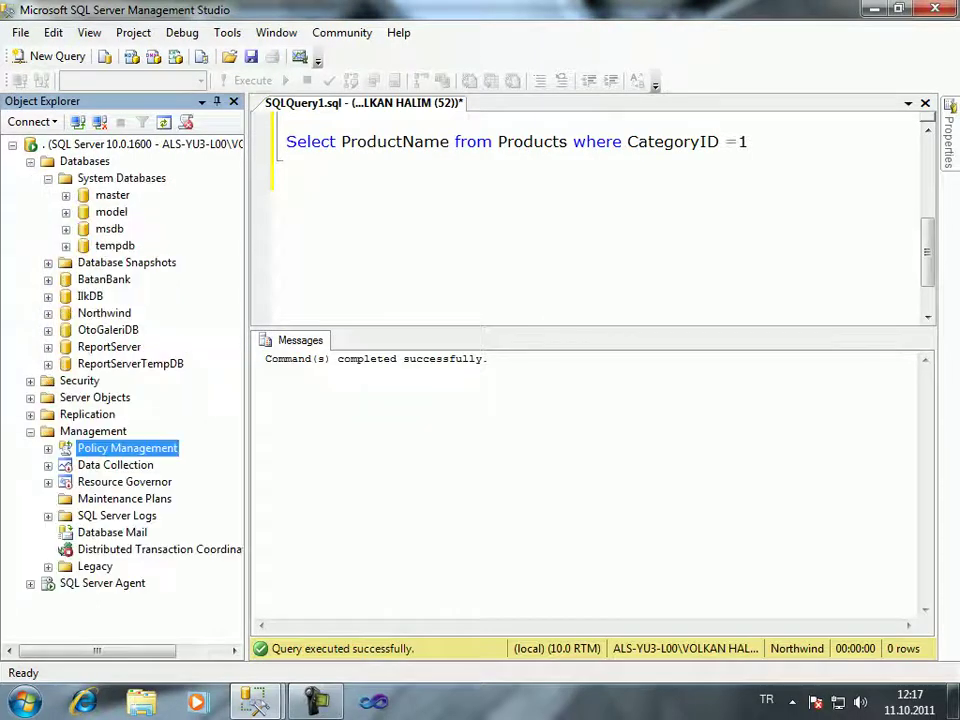
left_click(90, 280)
right_click(90, 280)
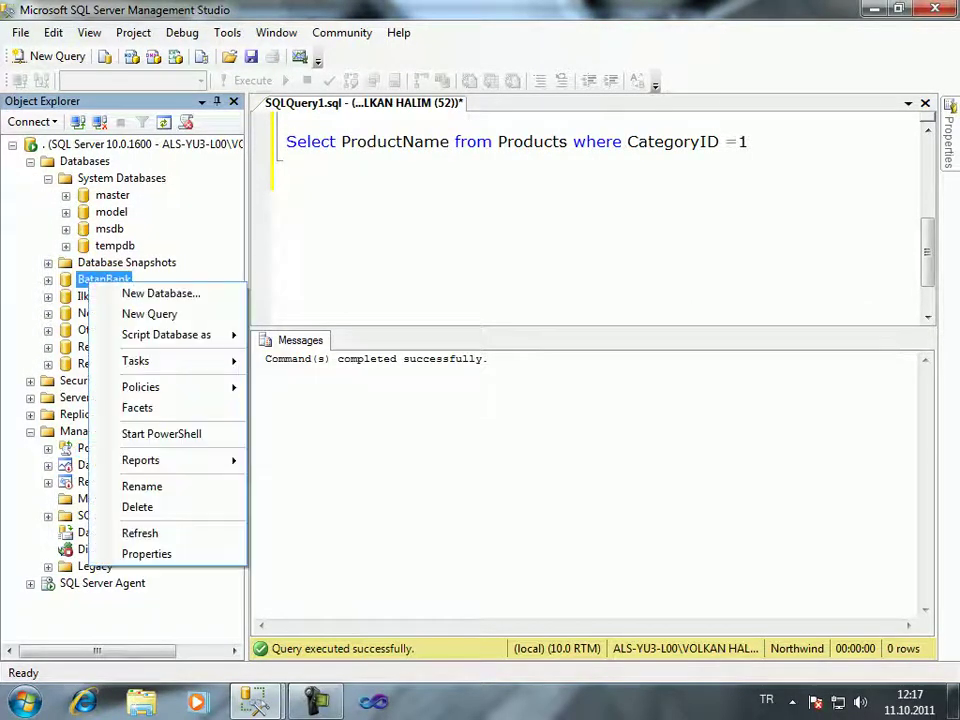
mouse_move(140, 361)
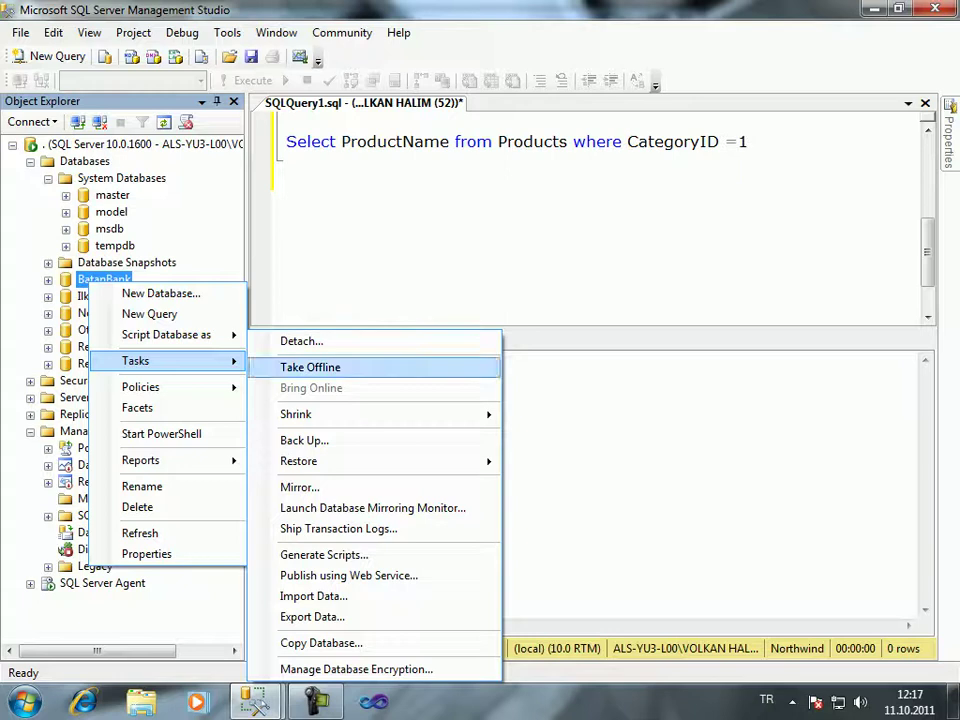
left_click(305, 366)
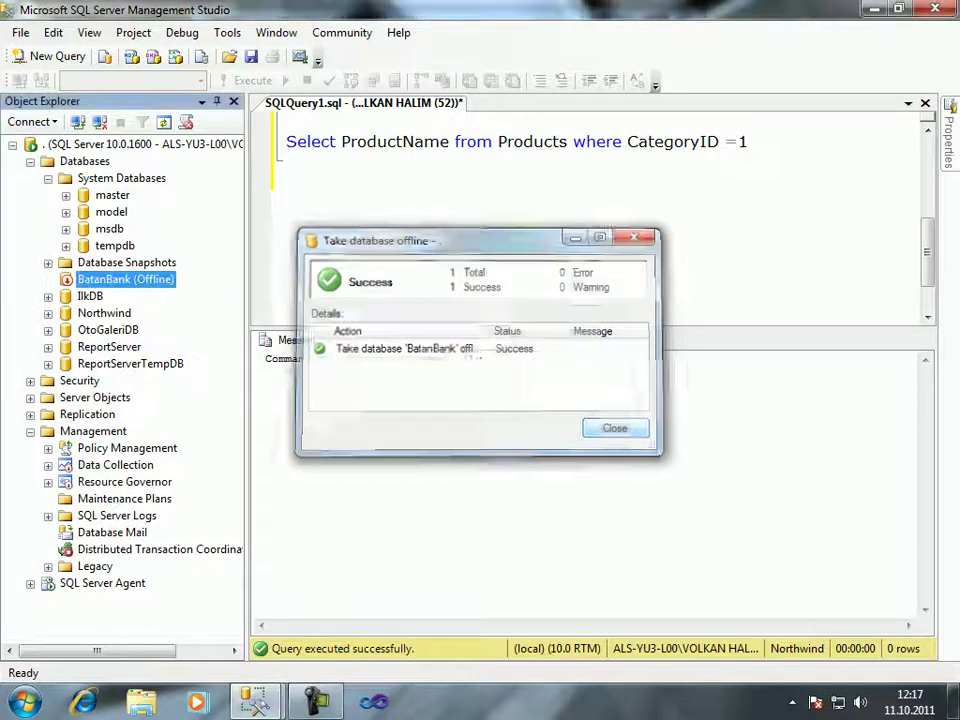
key("Return")
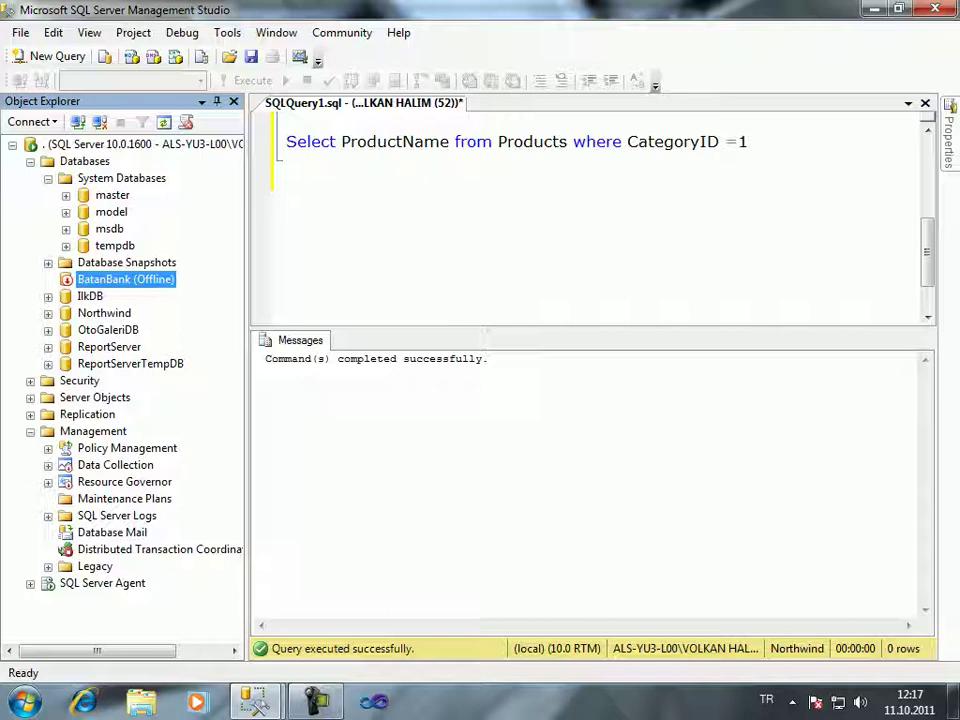
- Check which databases are available to the query, keeping Northwind as the current database
mouse_move(255, 700)
left_click(350, 580)
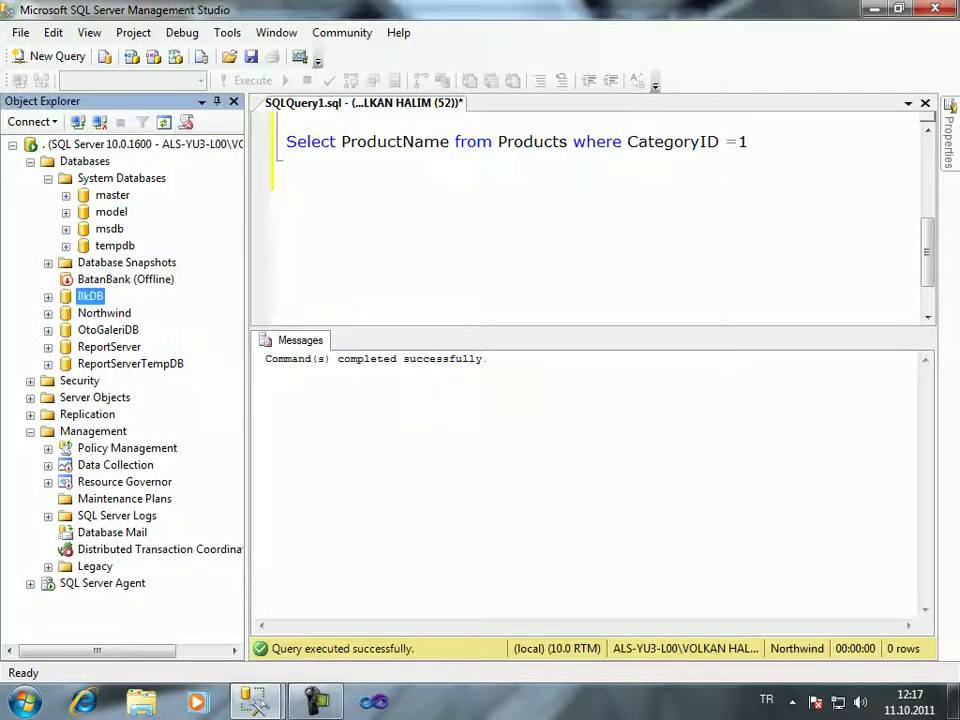
key("alt+Tab")
left_click(201, 80)
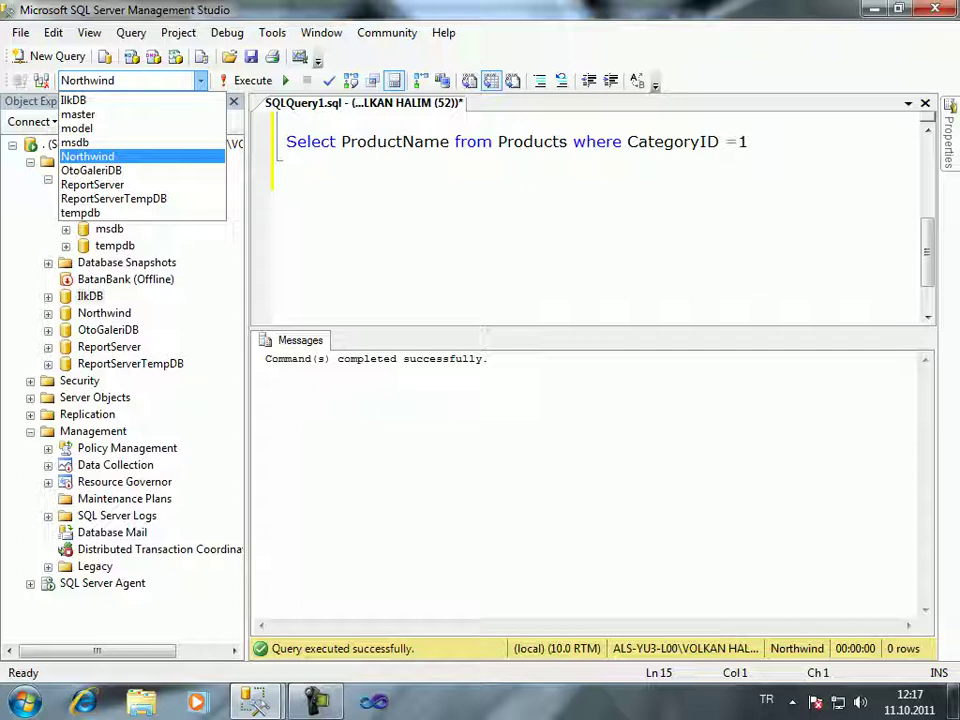
left_click(88, 156)
- Bring the BatanBank database back online and dismiss the result dialog
right_click(108, 279)
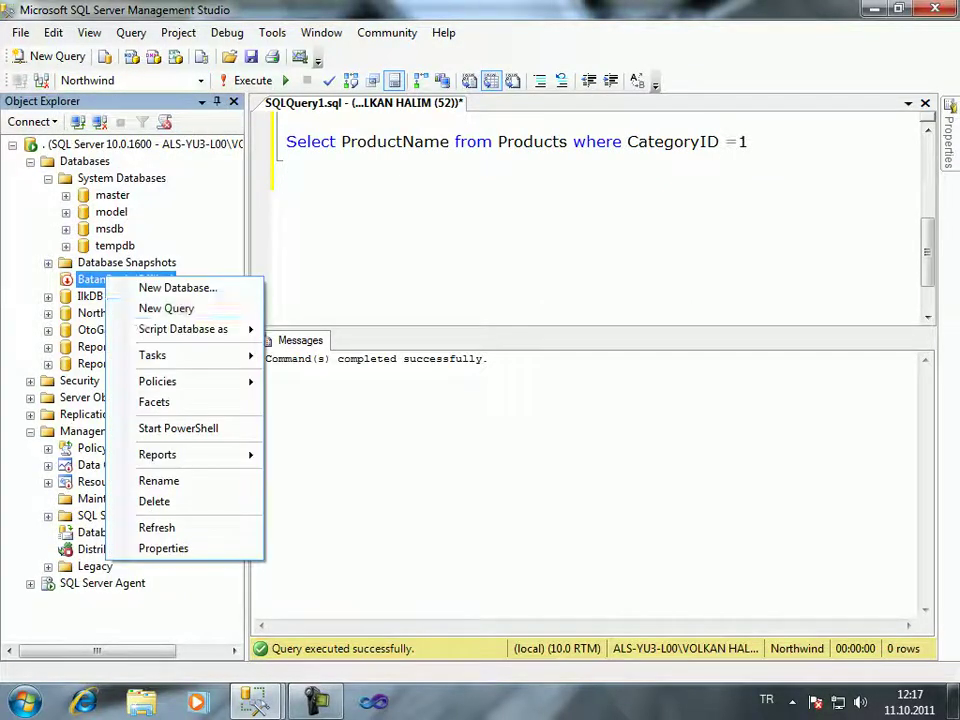
mouse_move(152, 355)
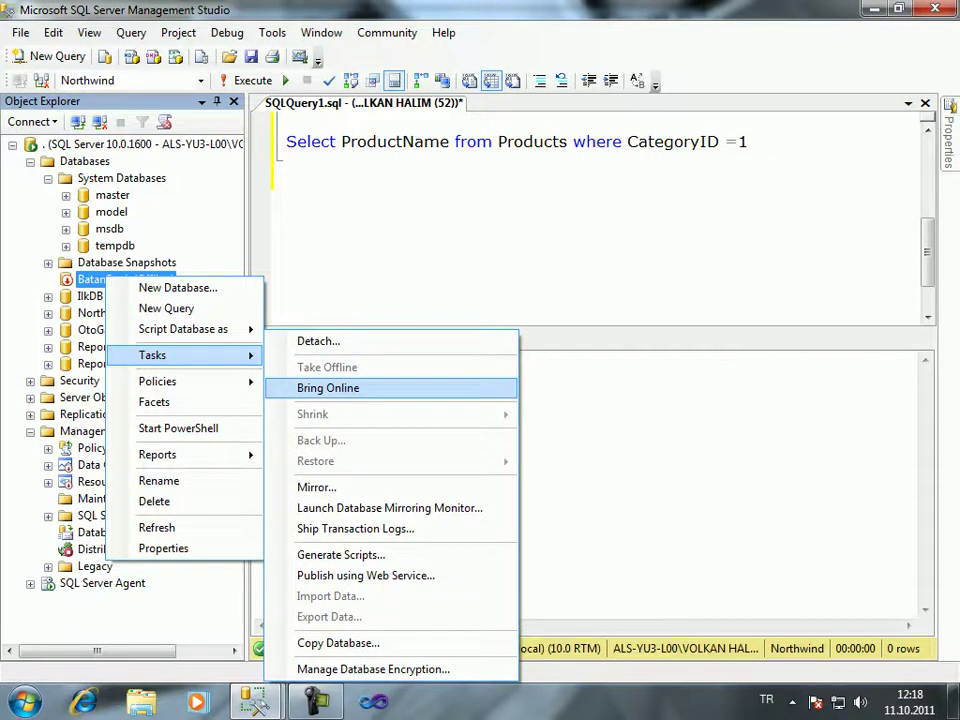
left_click(313, 388)
key("Return")
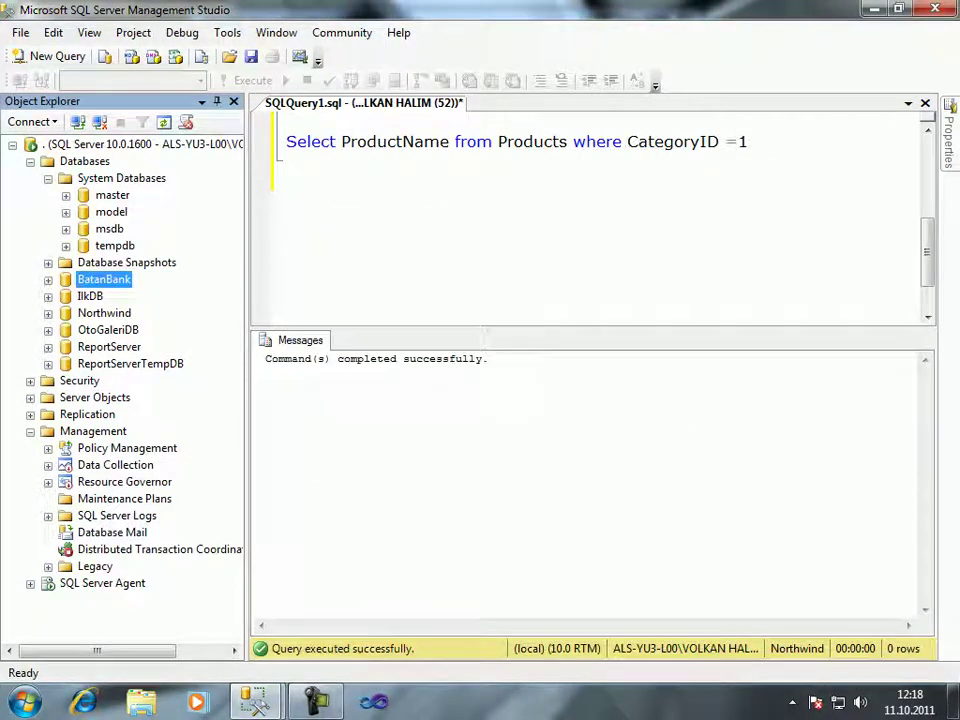
- Check the query's list of available databases for BatanBank, leaving Northwind current, and return to the Maintenance Plan Wizard
left_click(259, 178)
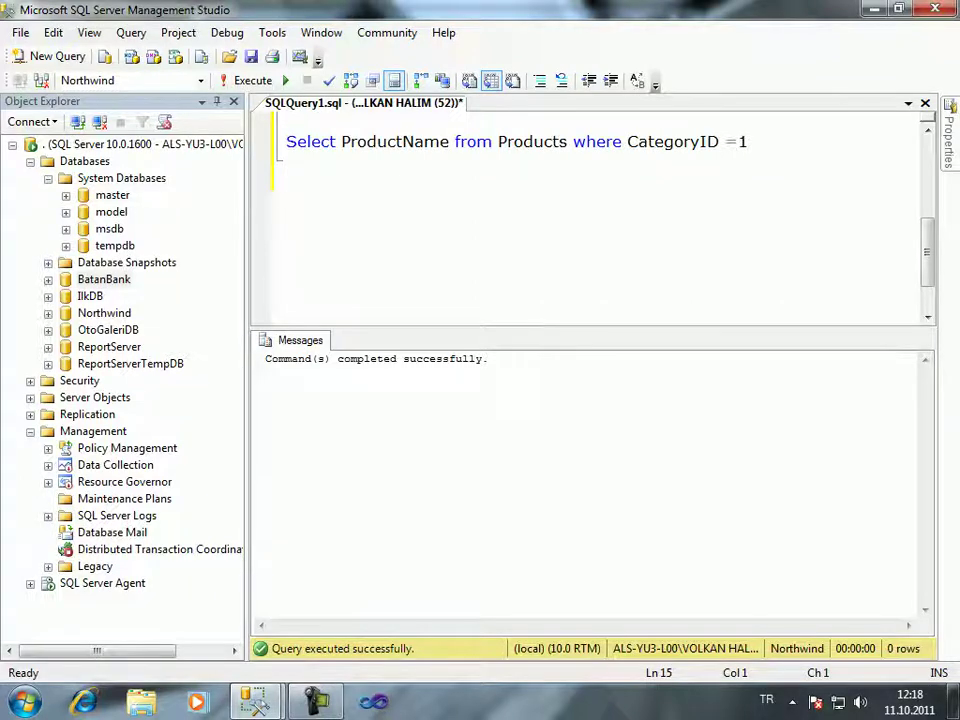
left_click(201, 80)
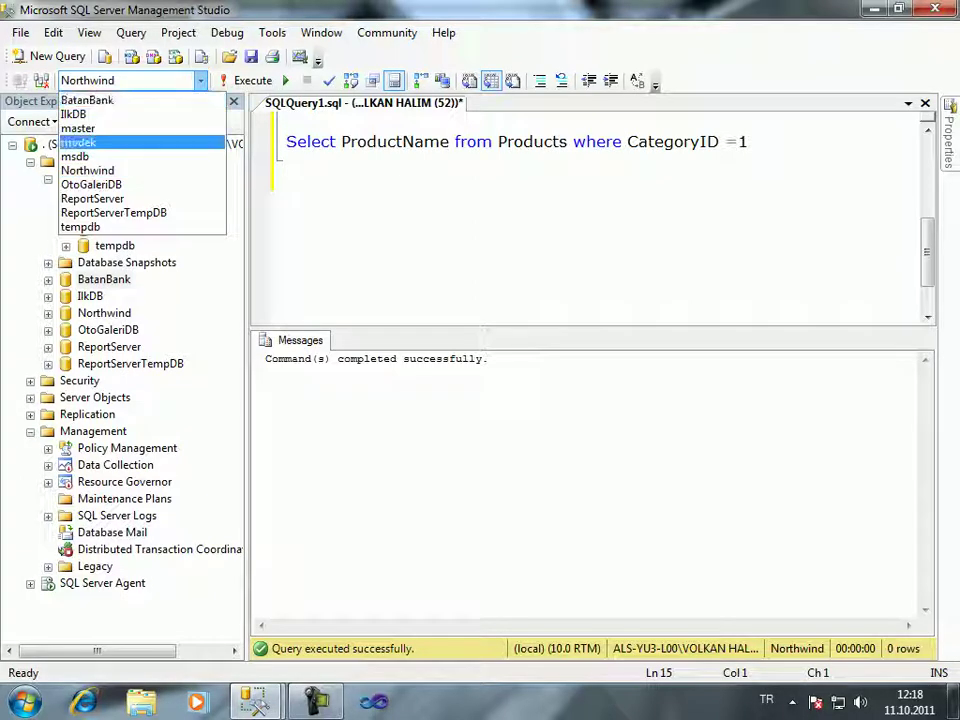
key("Escape")
mouse_move(255, 700)
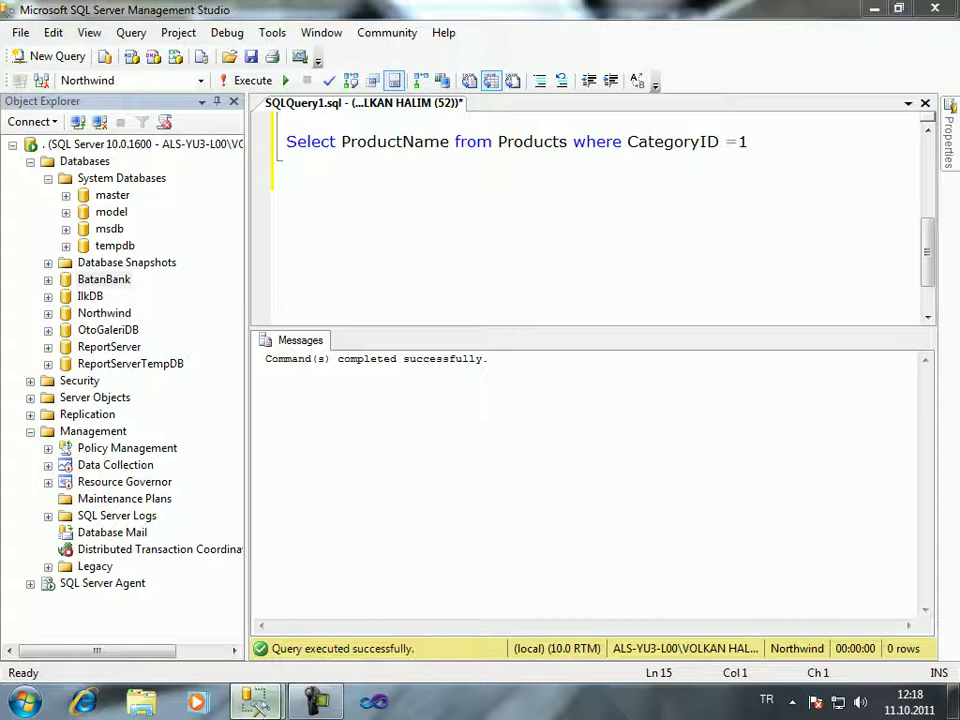
left_click(355, 580)
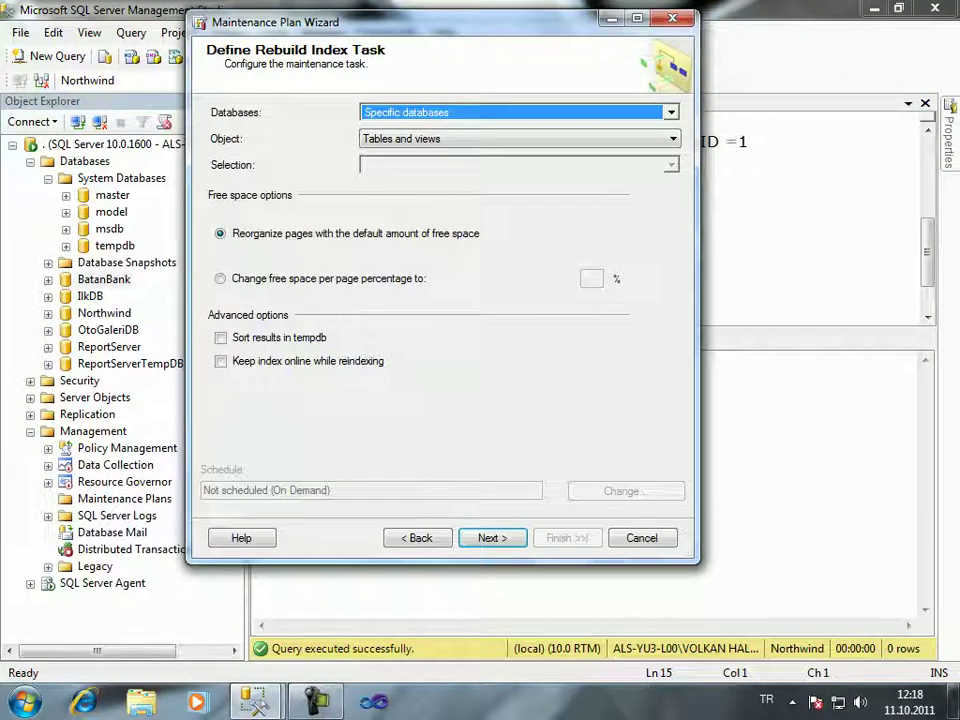
- Restrict the Rebuild Index task to the Table object type and select all objects after looking through the table list
left_click(520, 138)
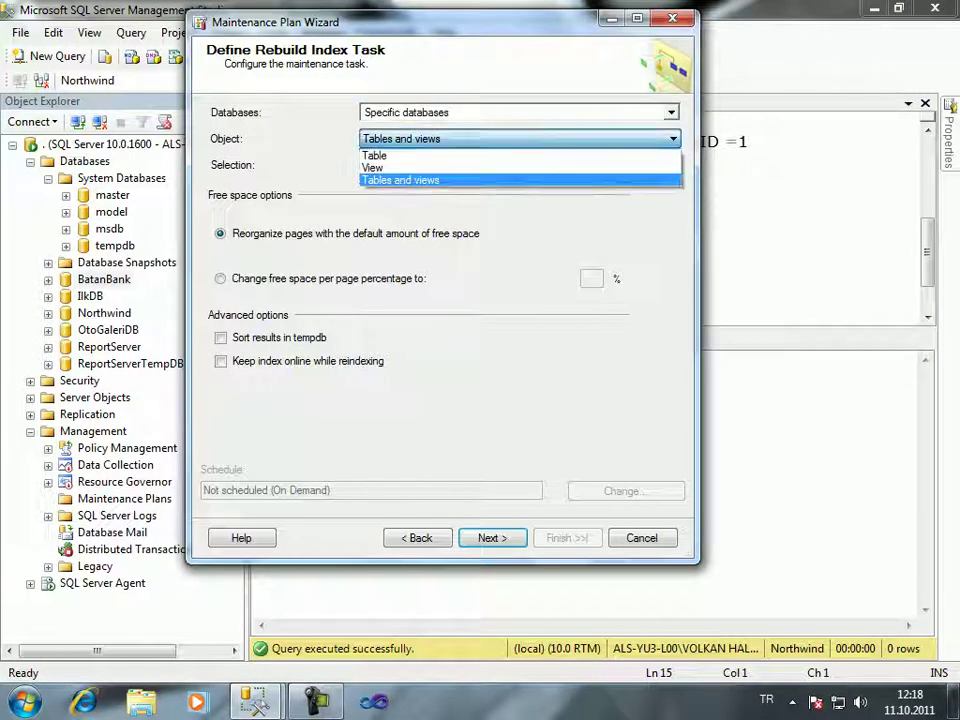
left_click(380, 154)
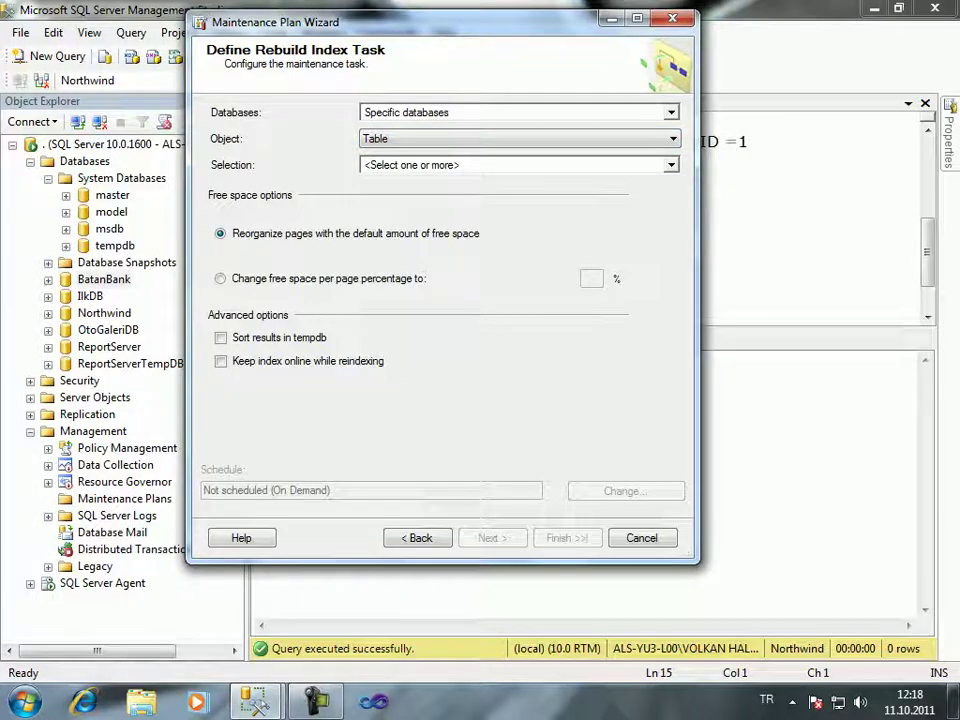
left_click(671, 165)
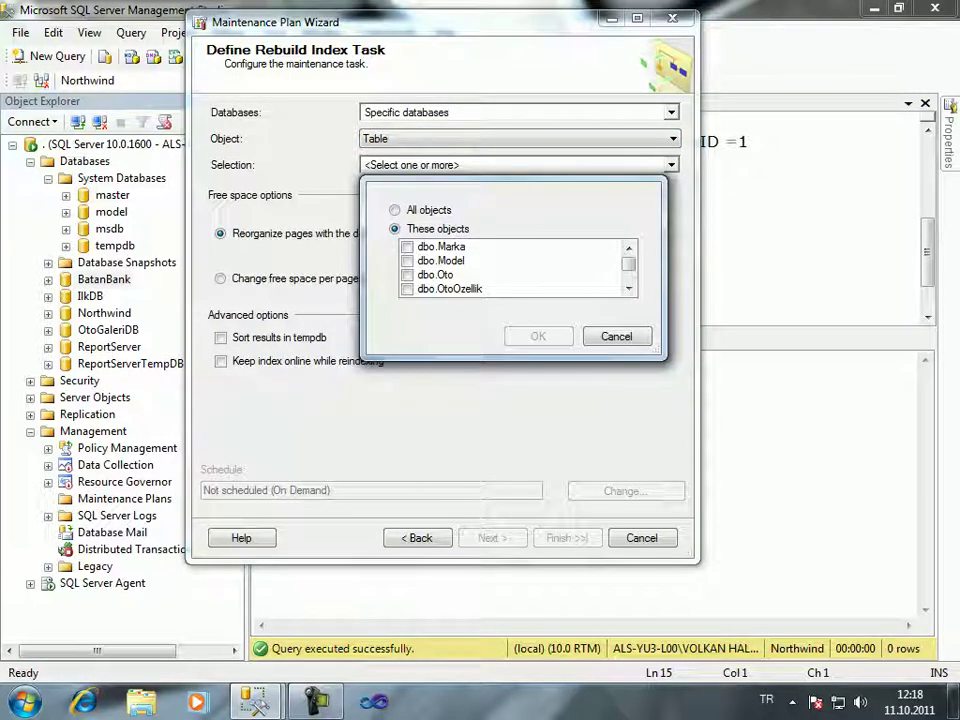
scroll(628, 268, "down", 2)
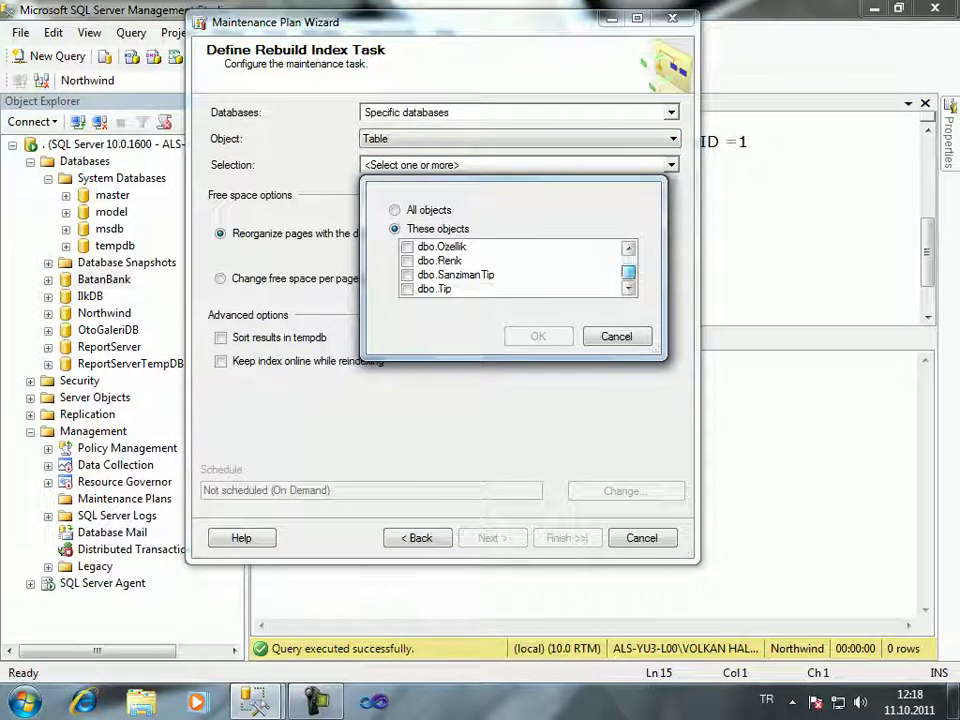
scroll(628, 268, "up", 2)
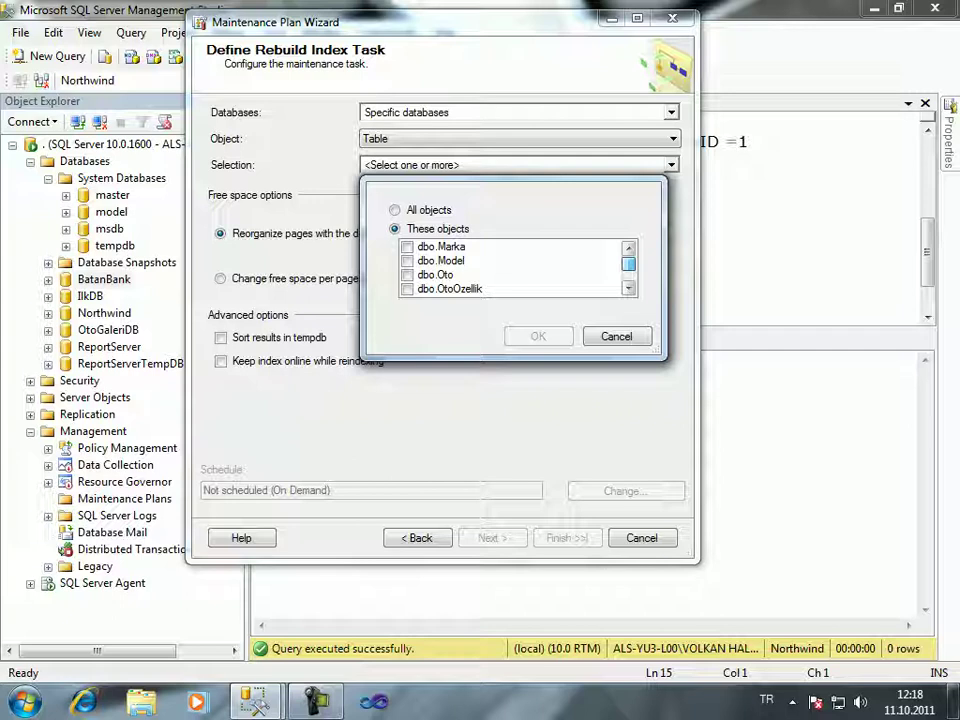
left_click(395, 210)
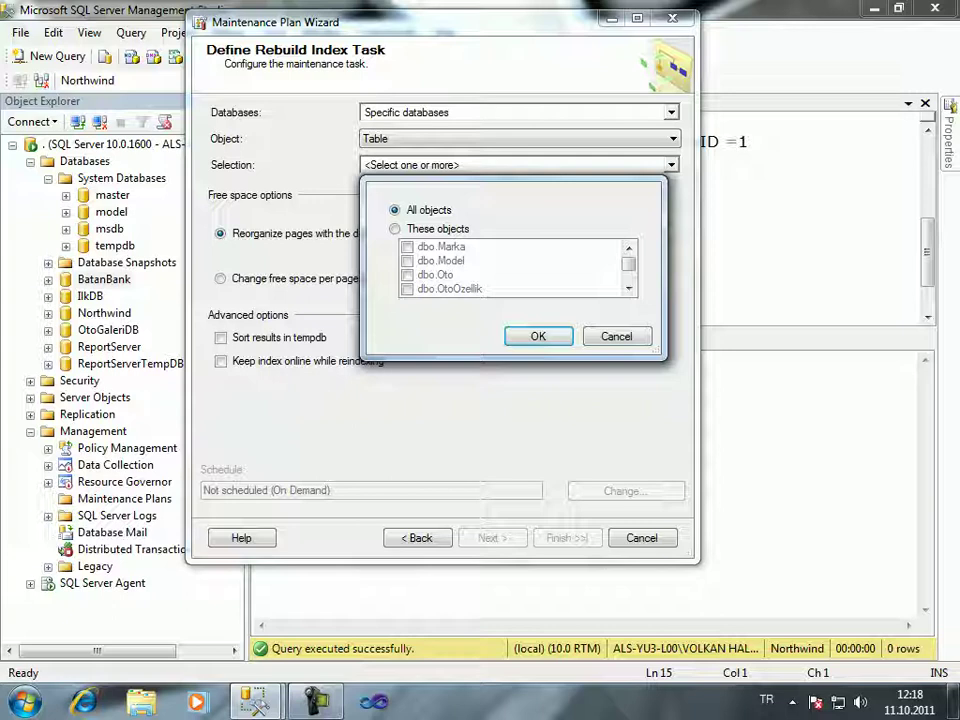
left_click(538, 336)
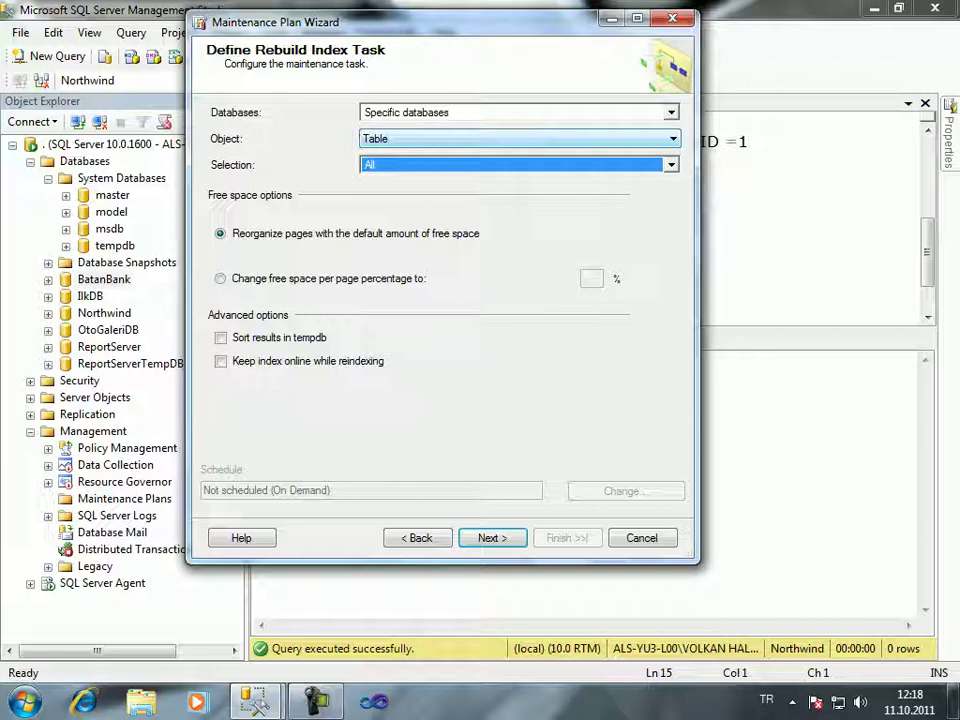
- Try the View object type for the Rebuild Index task, and return it to Tables and views
left_click(520, 138)
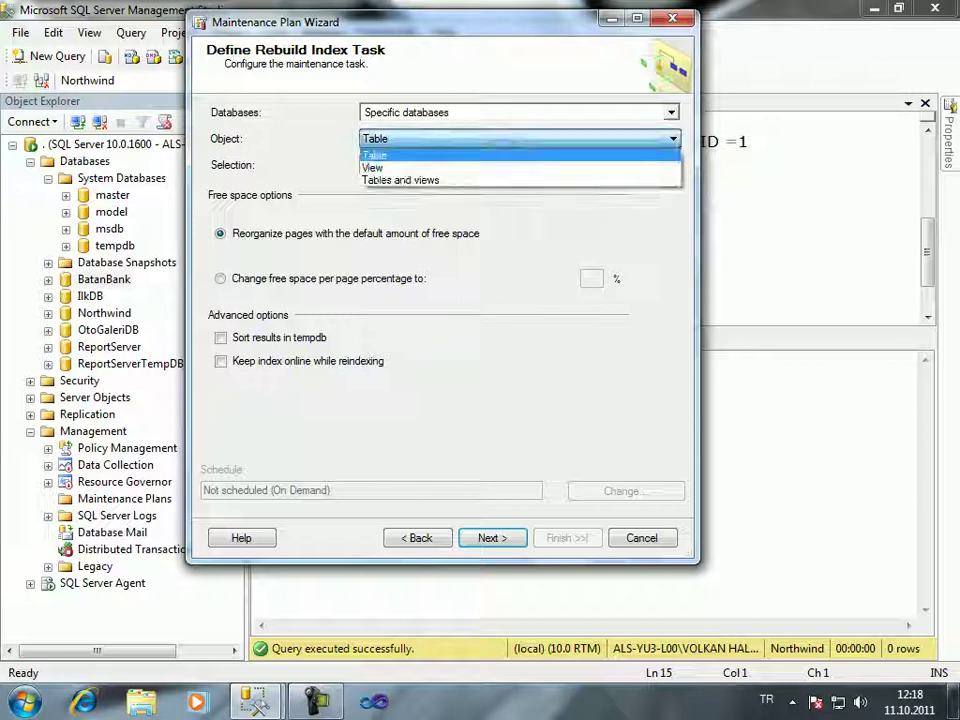
left_click(400, 167)
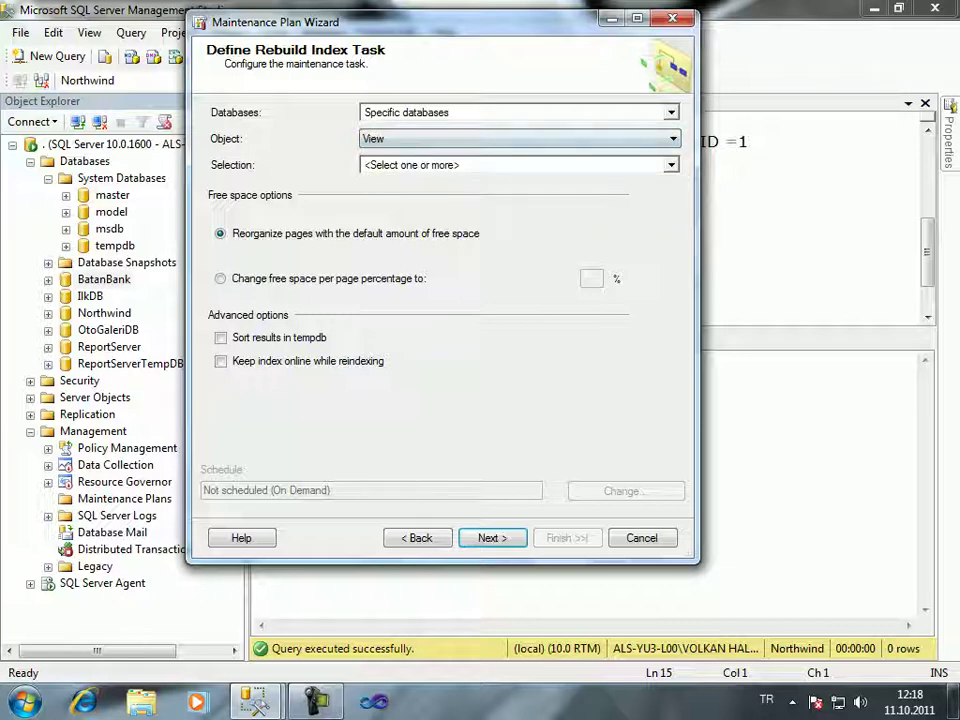
left_click(520, 138)
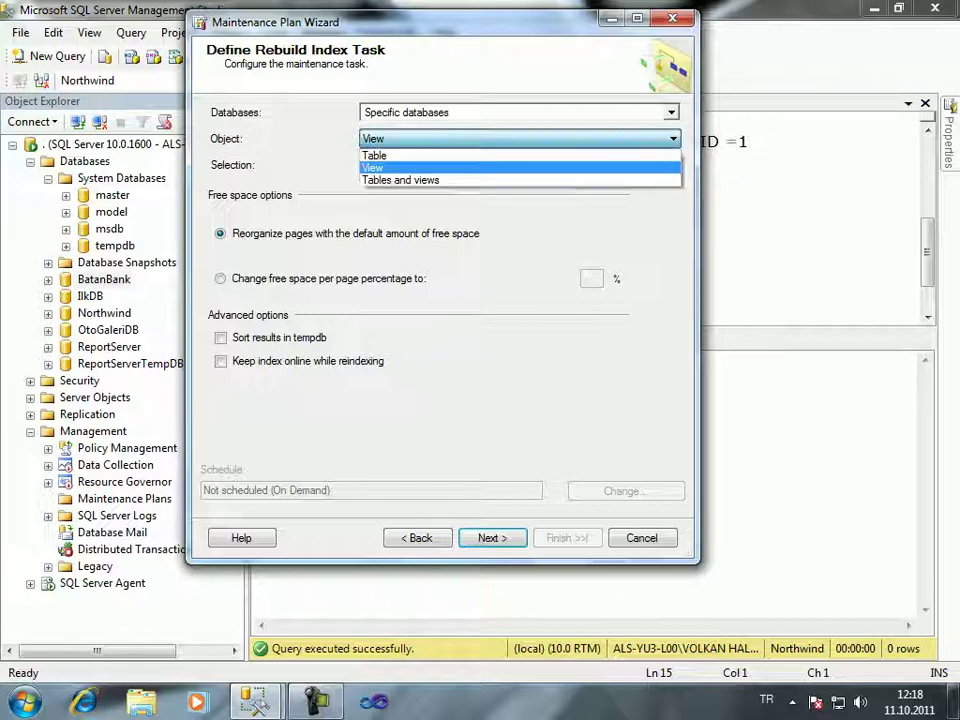
left_click(400, 180)
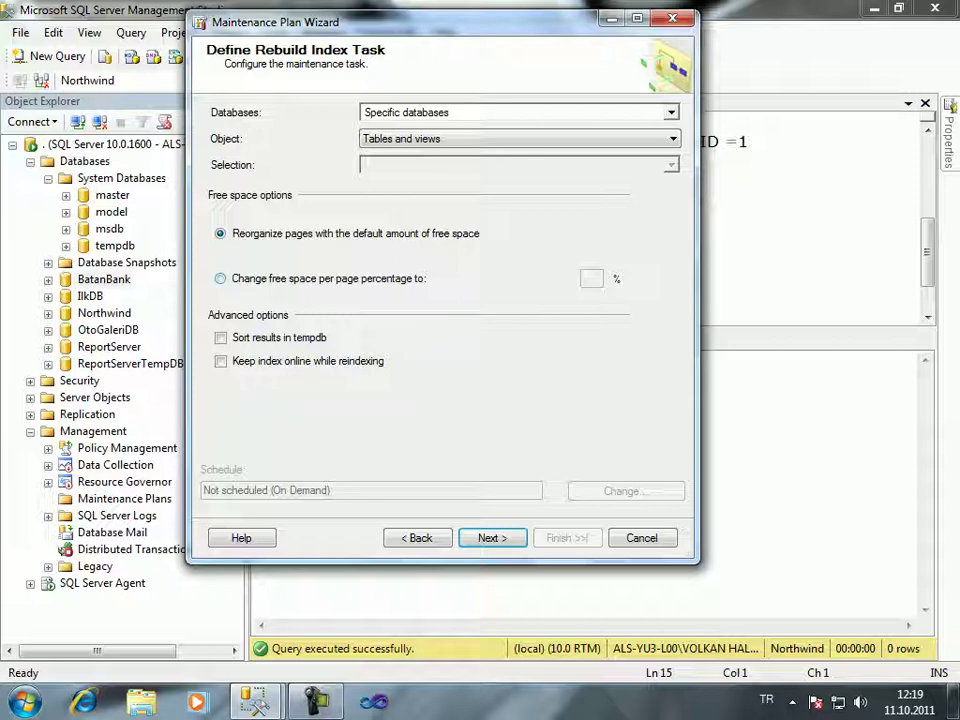
- Change the free space per page to 40 percent, keep the index online while reindexing, and continue to the backup task
left_click(220, 278)
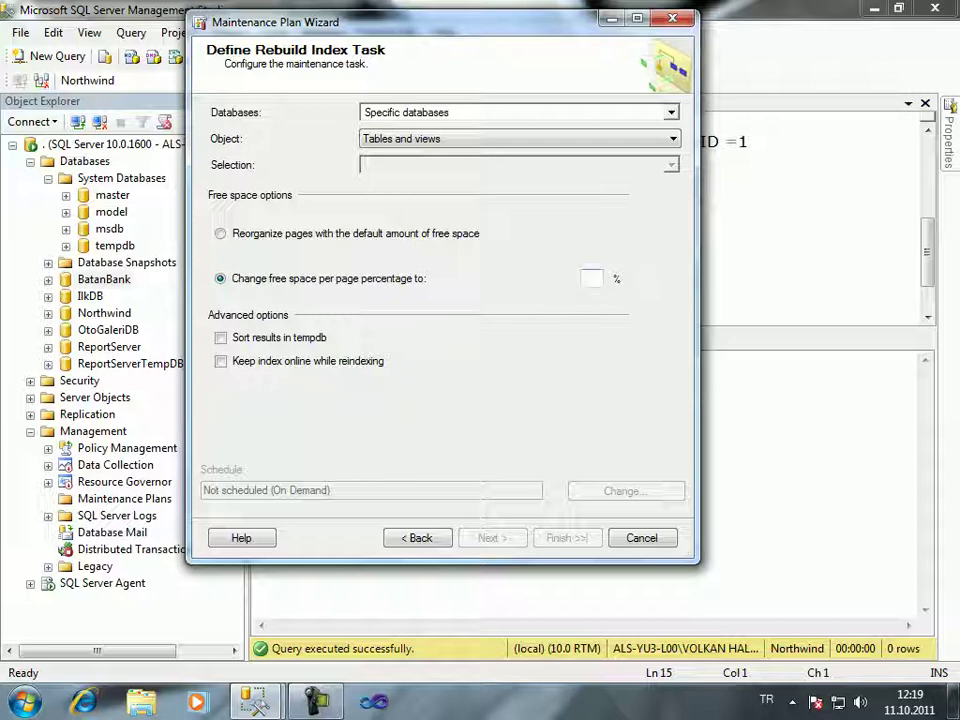
type("40")
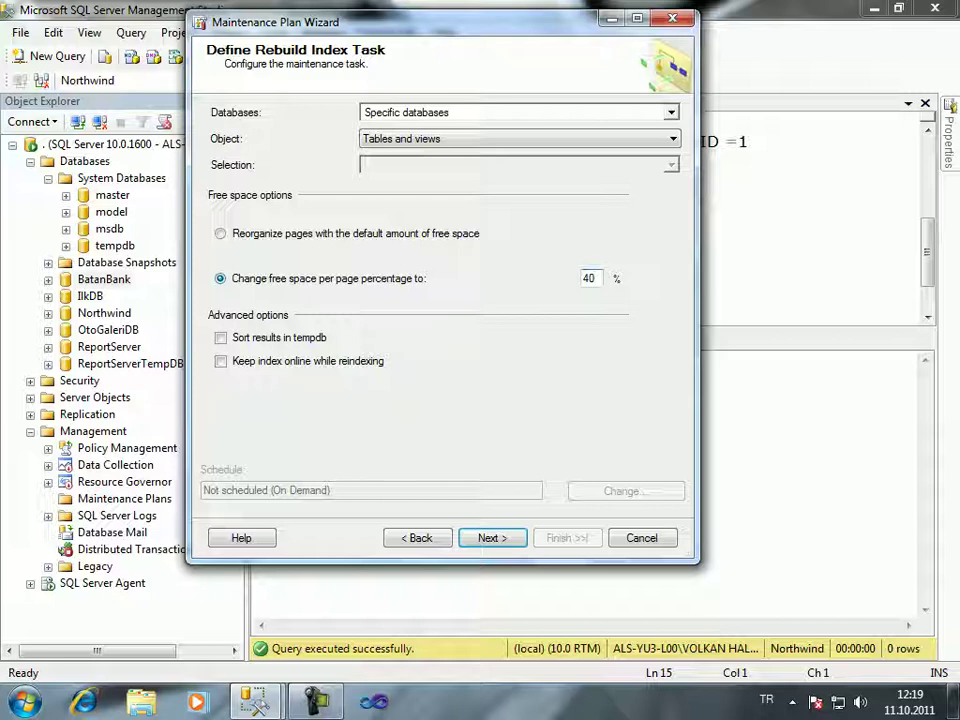
left_click(220, 233)
left_click(220, 278)
left_click(220, 361)
key("Return")
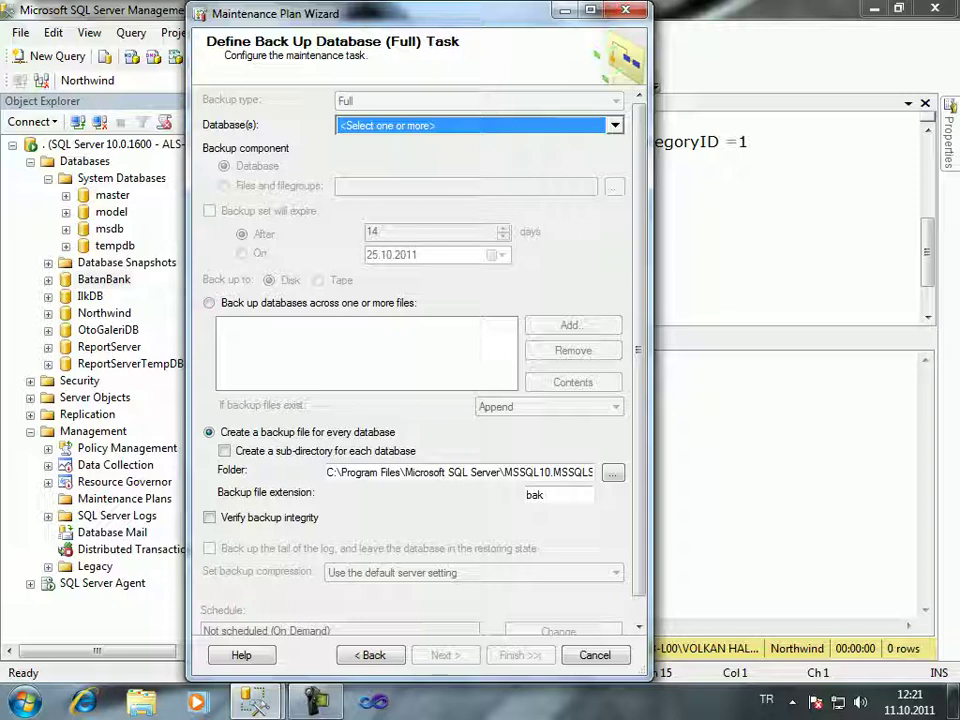
- Choose All databases as the scope of the full backup task
key("alt+Down")
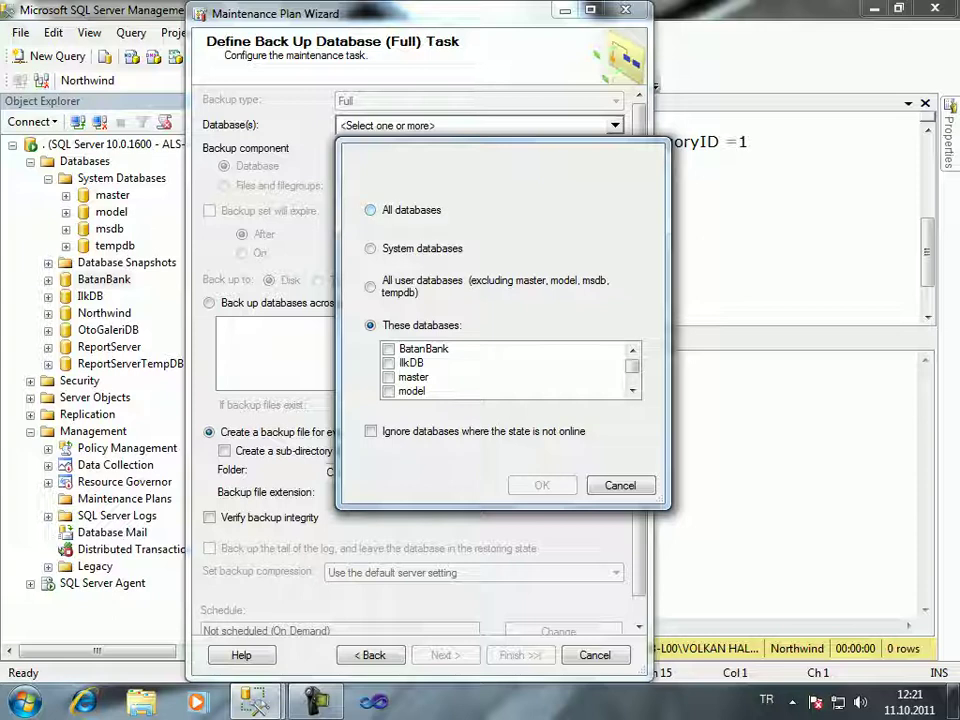
left_click(370, 210)
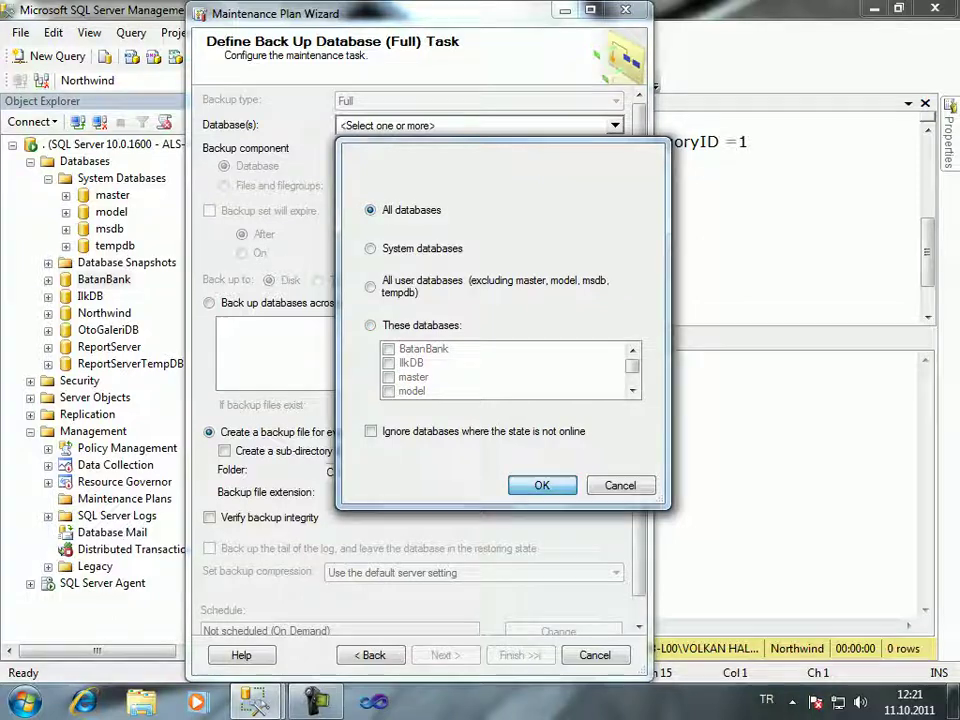
key("Return")
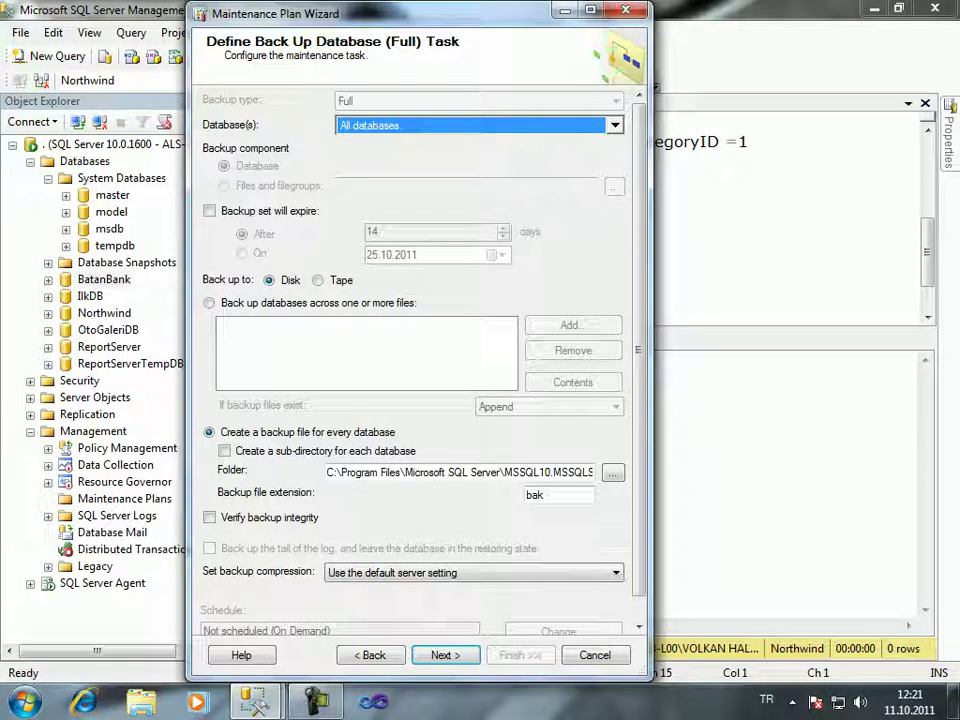
- Try a backup set expiration on the date 25.10.2011, and turn the expiration off again
left_click(209, 210)
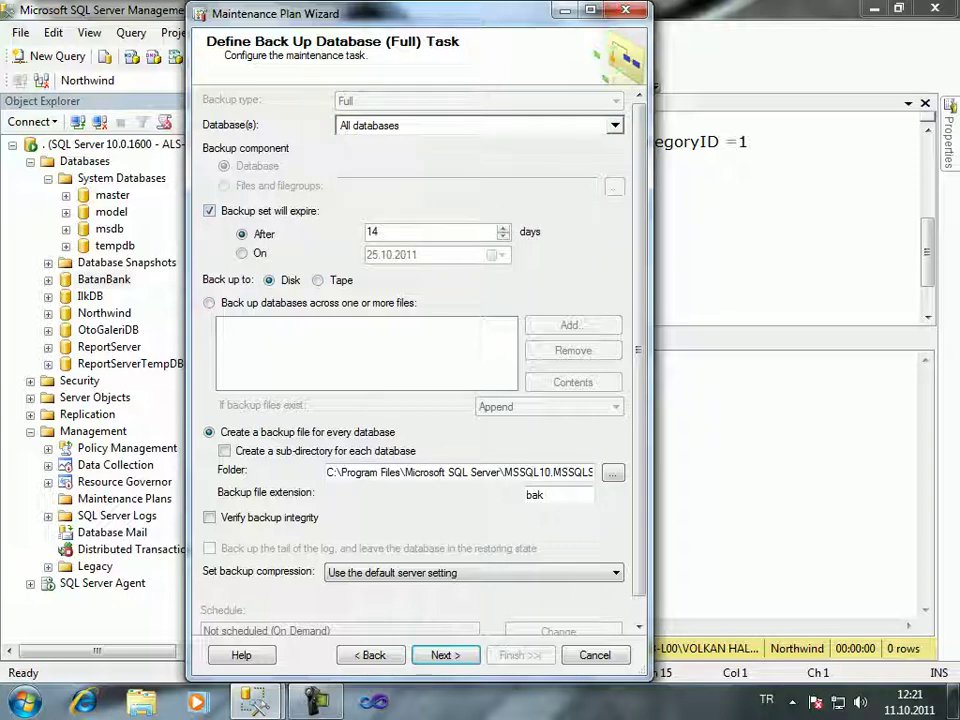
left_click(241, 253)
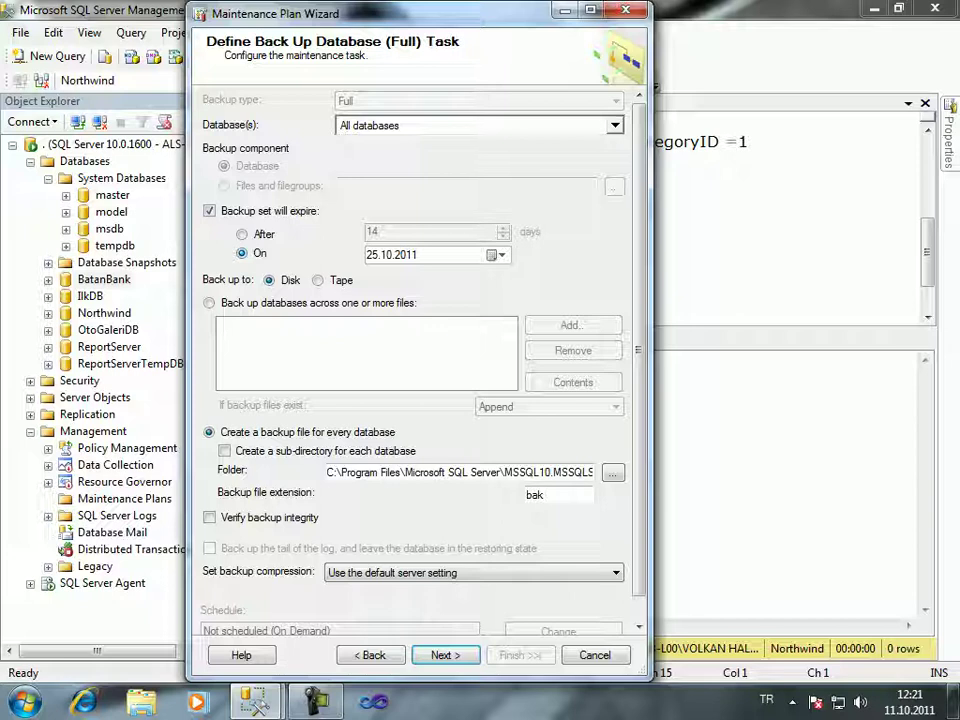
left_click(209, 210)
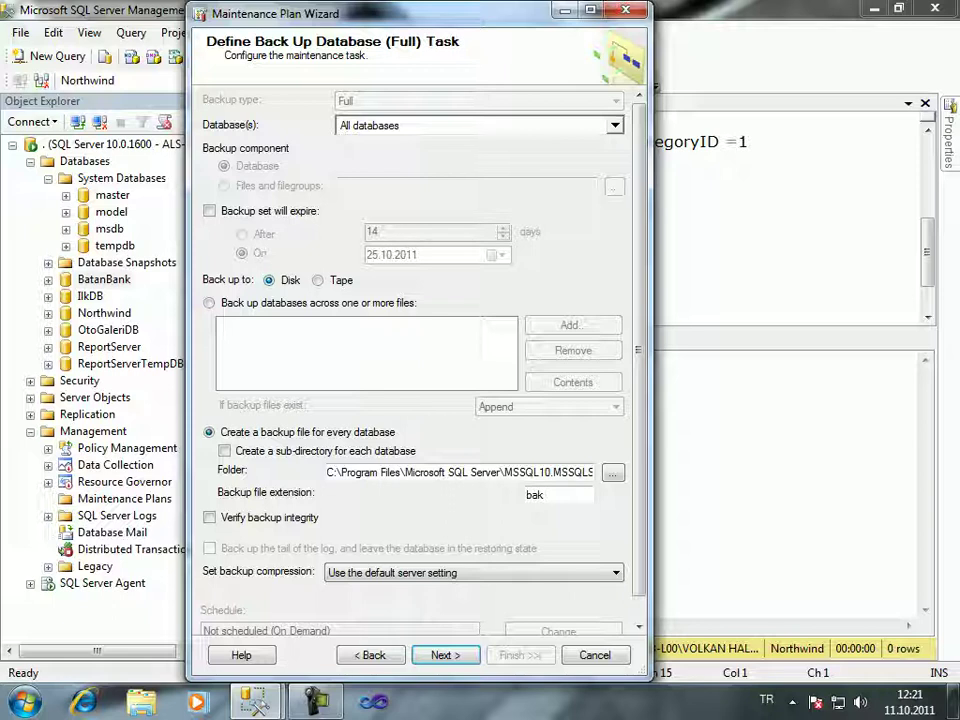
- Maximize the wizard and try backing up across one or more files, returning to a backup file for every database
key("super+Up")
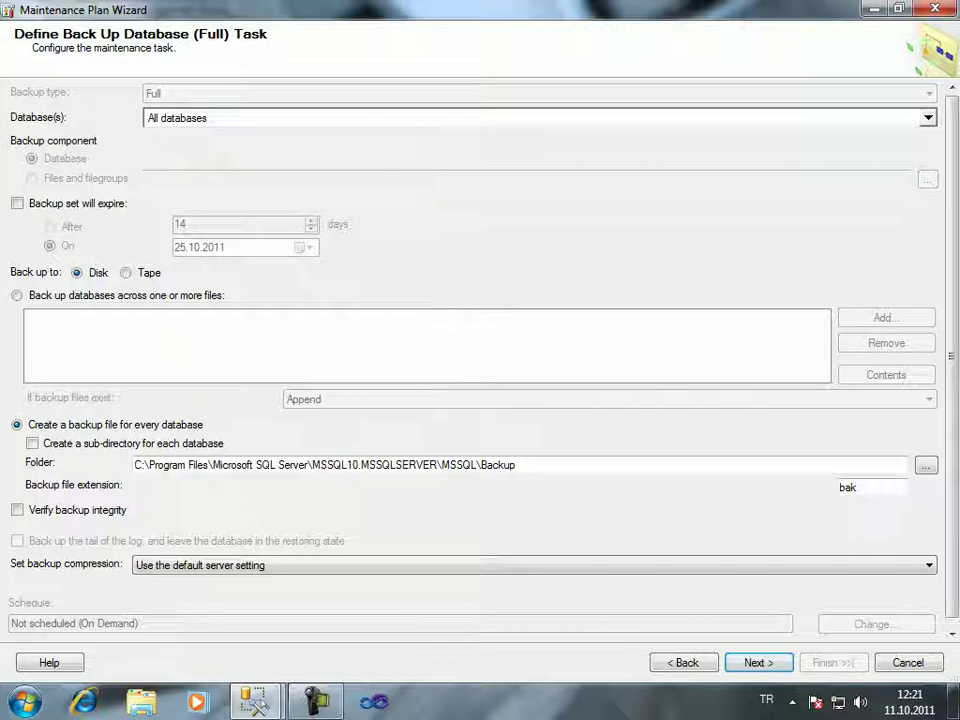
left_click(16, 295)
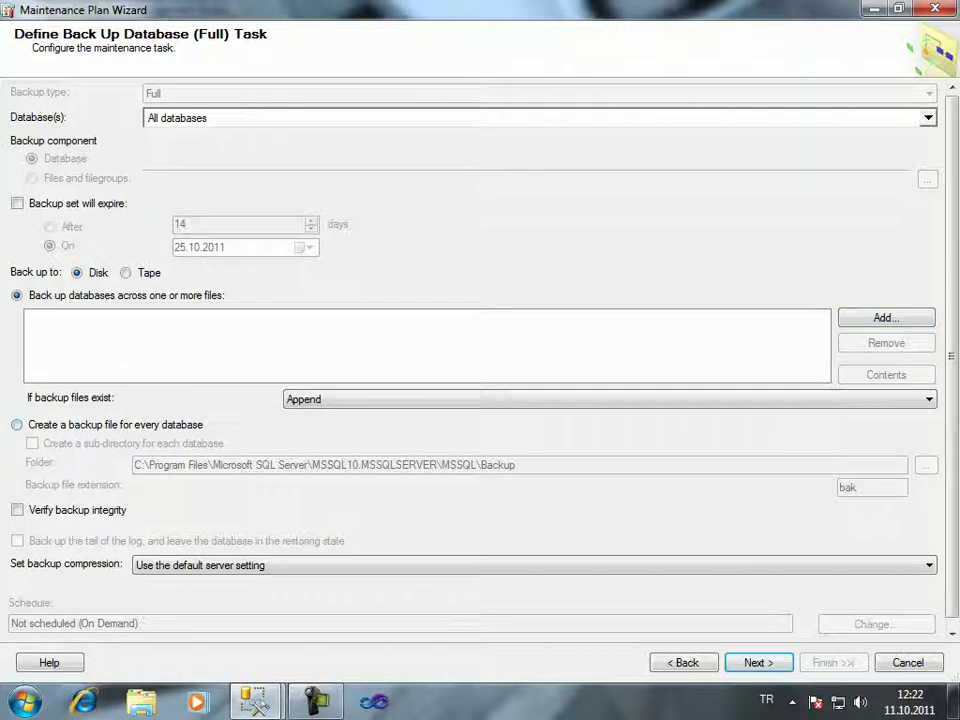
left_click(16, 424)
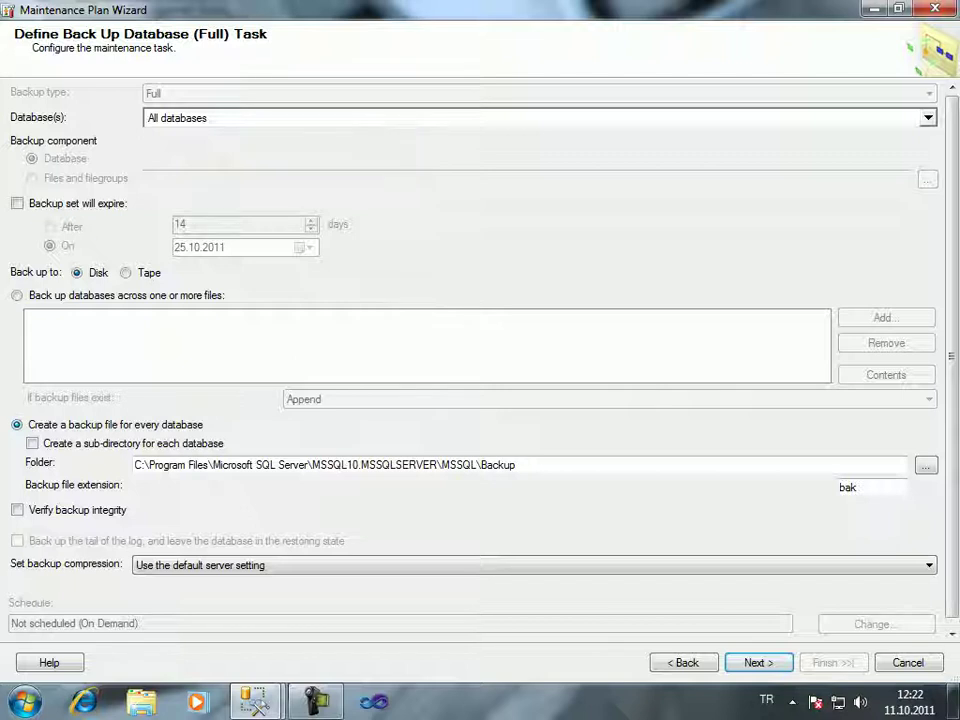
- Enable a sub-directory for each database and keep backup compression at the default server setting after viewing its options
left_click(32, 443)
key("F4")
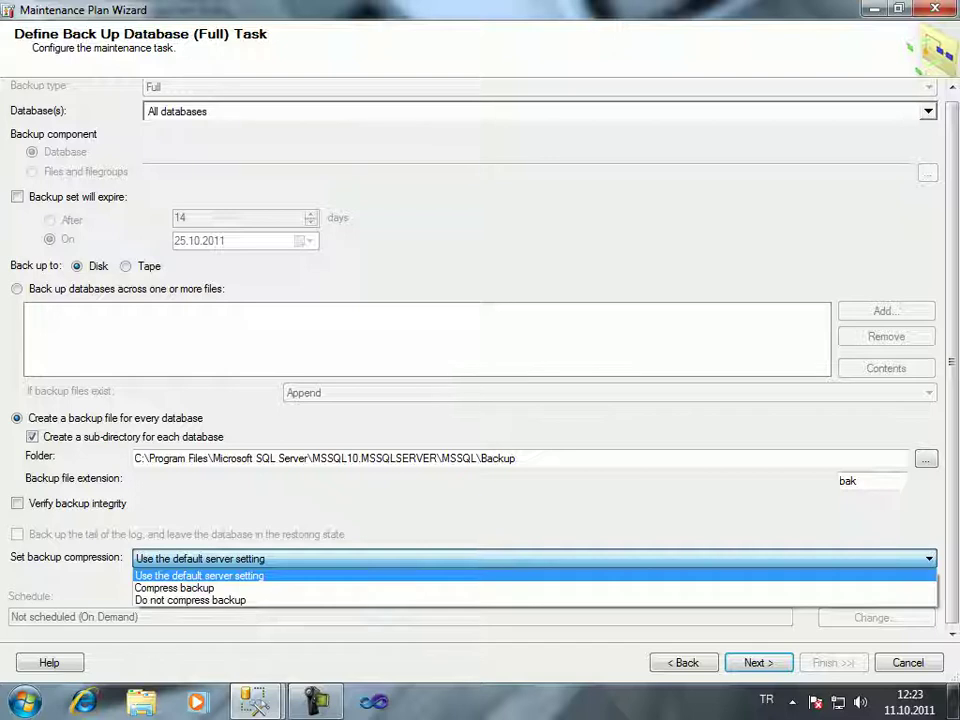
key("Return")
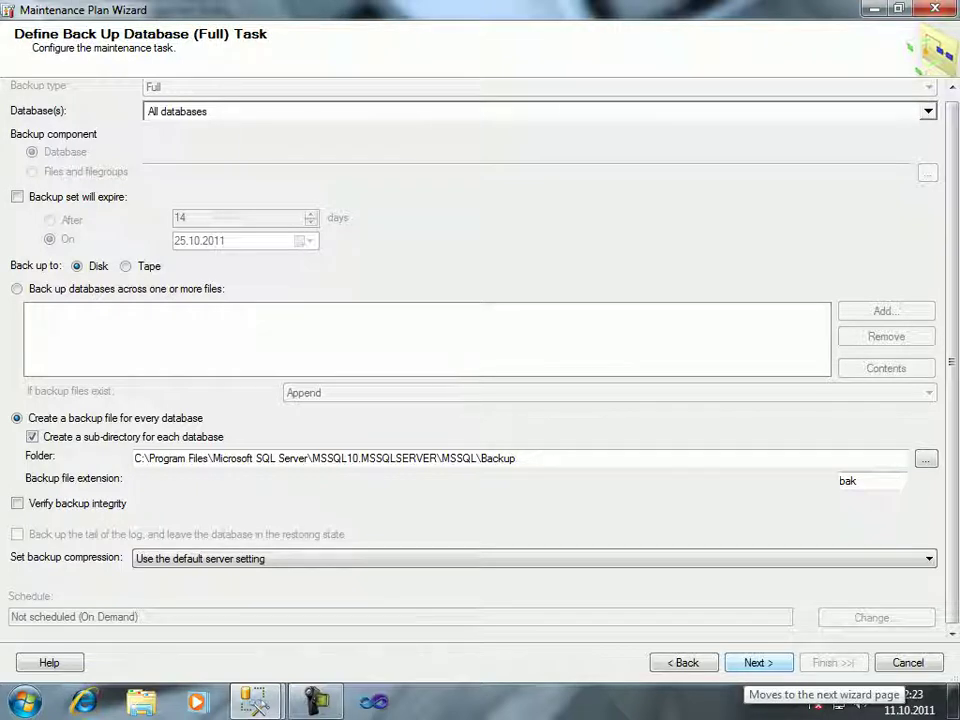
- Look at the folder browser and its selected path for the backup location, and cancel it without changing the folder
left_click(925, 459)
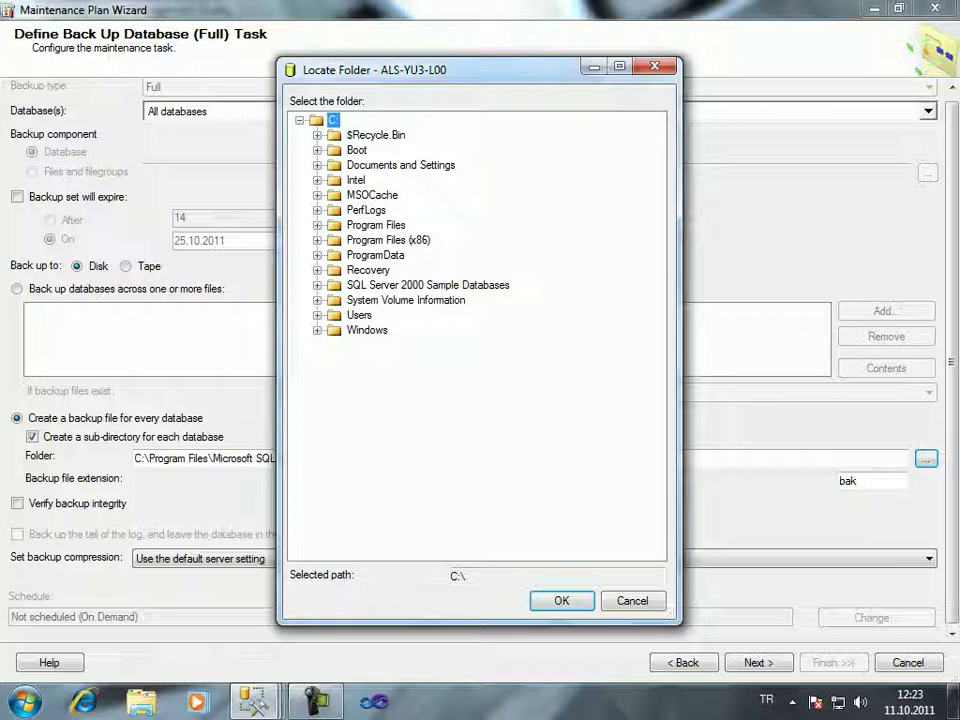
left_click(461, 576)
double_click(461, 576)
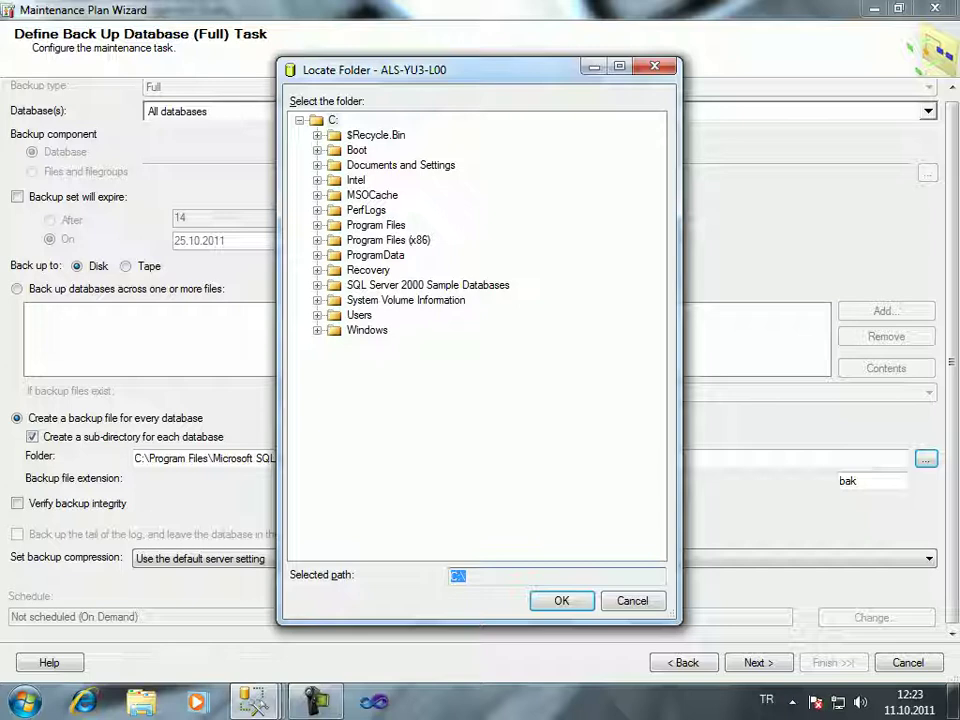
key("Escape")
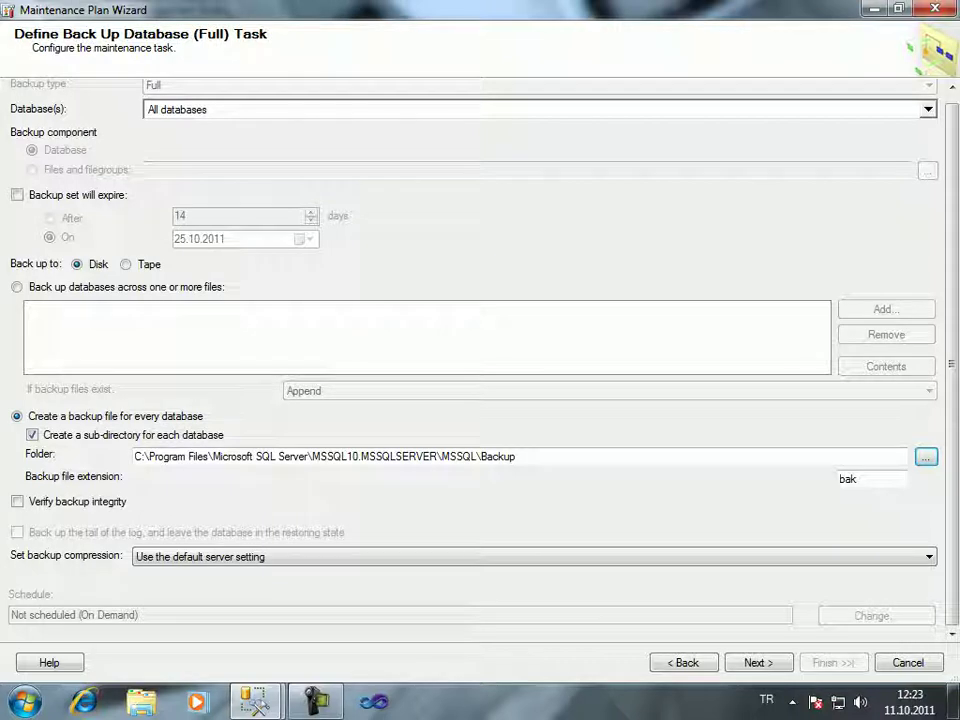
- Accept the full backup settings, keep the text-file report option, restore the wizard's window size, and finish creating the BakimPlanim plan
key("Return")
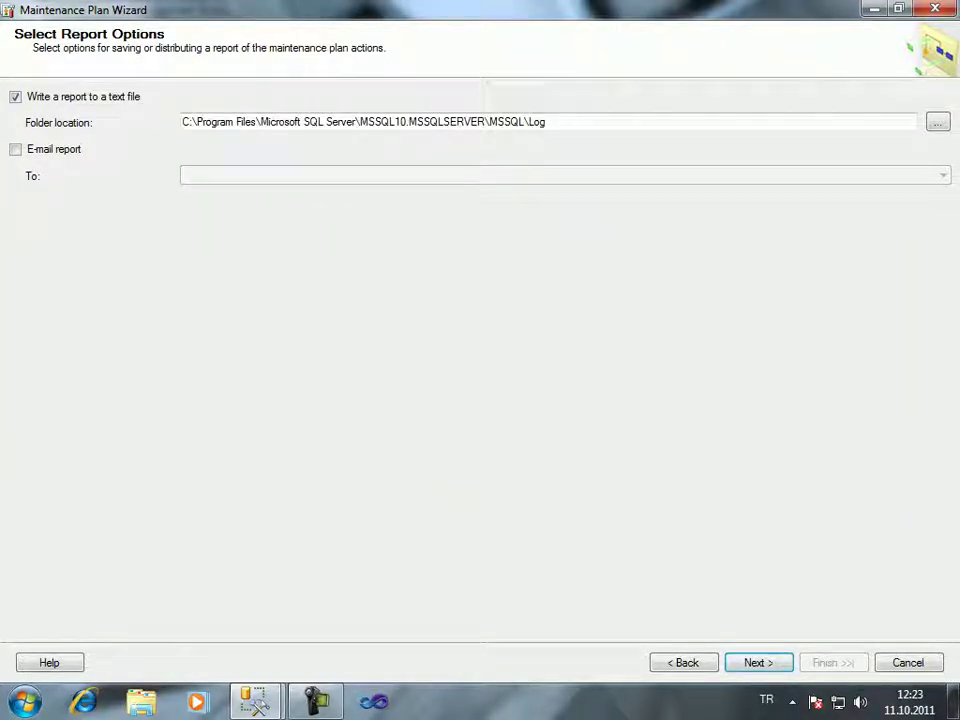
key("super+Down")
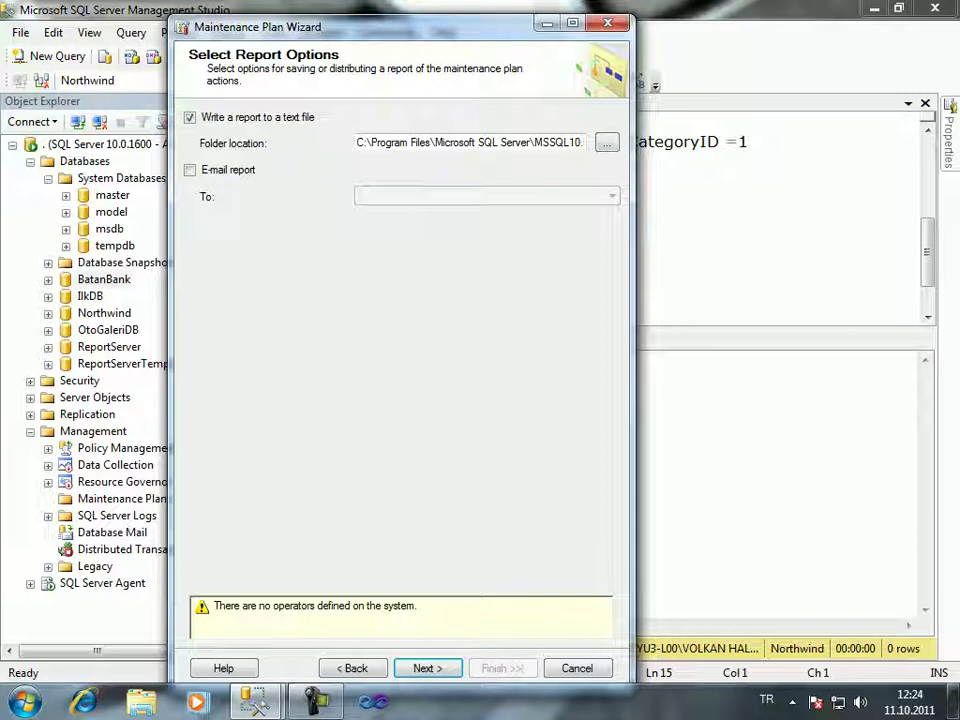
key("Return")
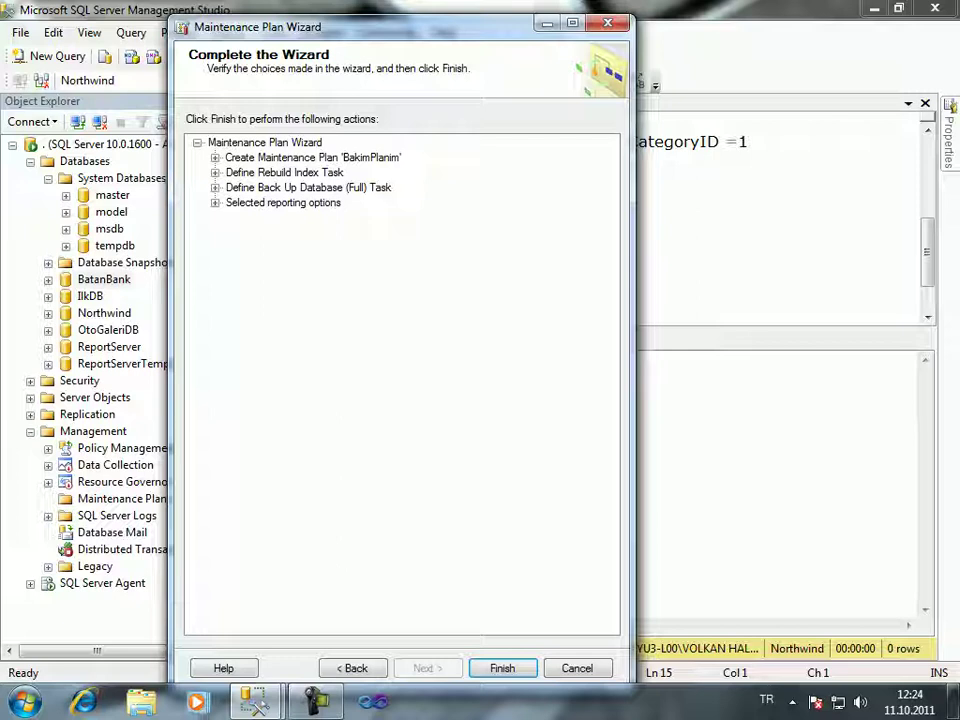
key("Return")
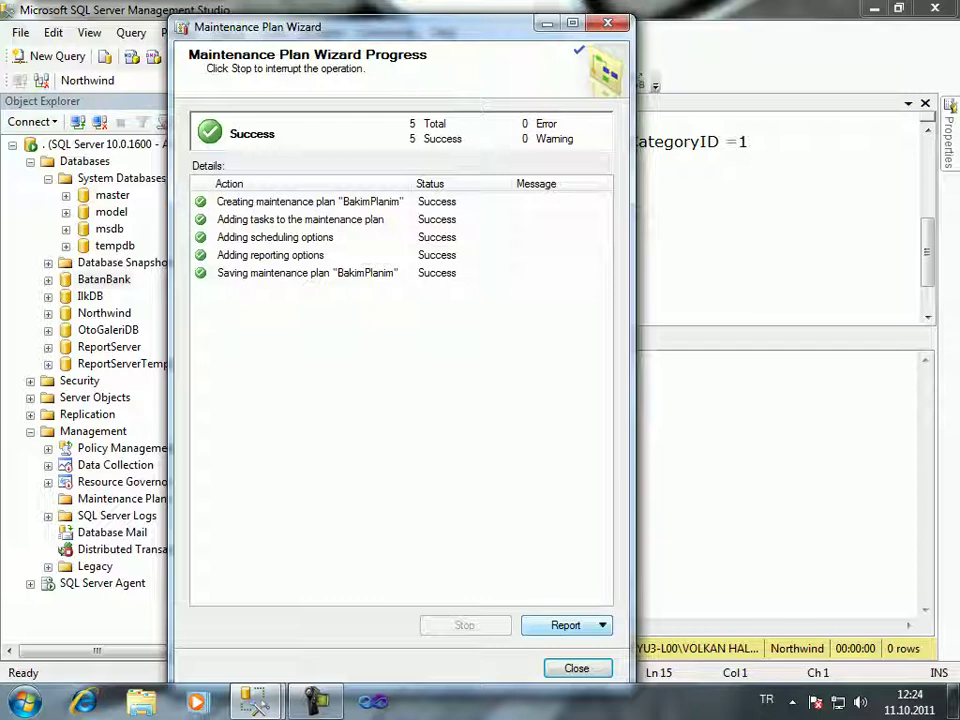
- View the wizard's progress report for BakimPlanim, and close both the report and the wizard
left_click(565, 625)
left_click(582, 561)
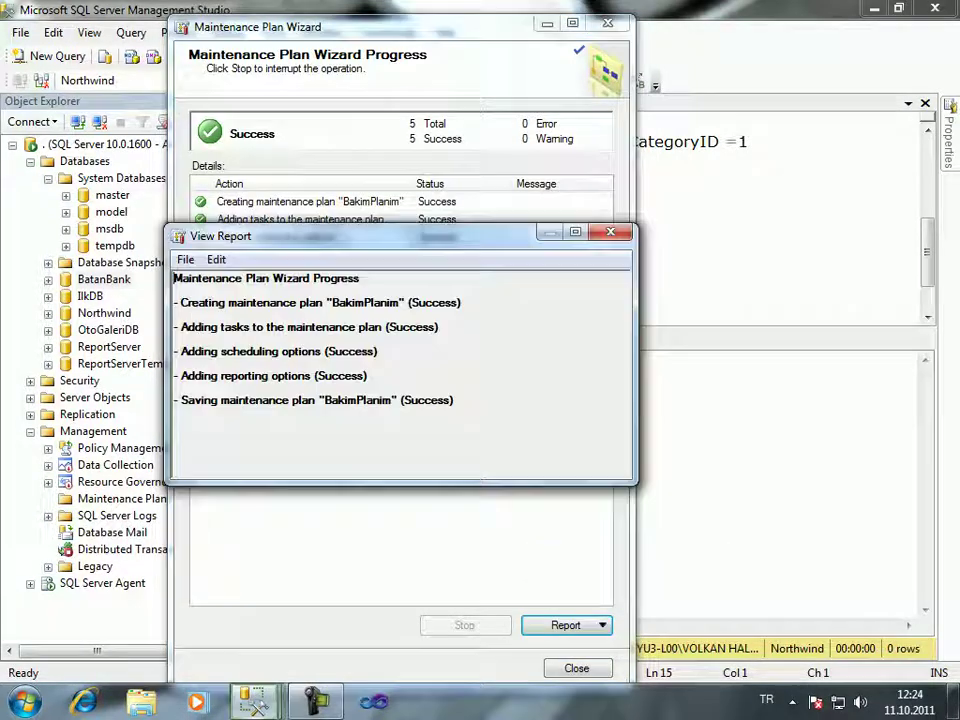
key("ctrl+a")
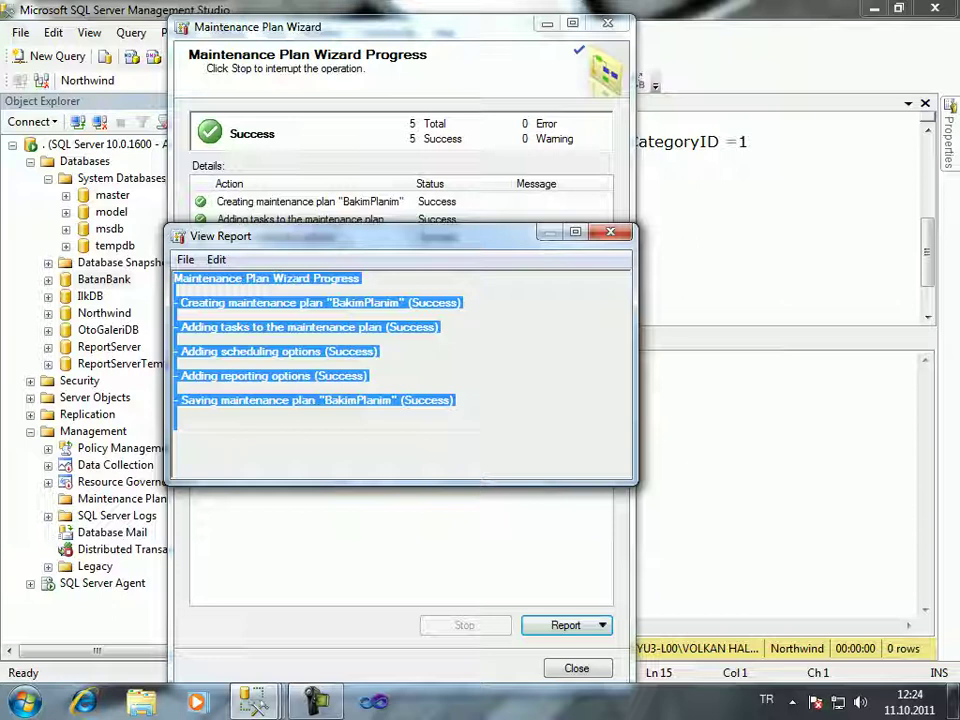
left_click(175, 340)
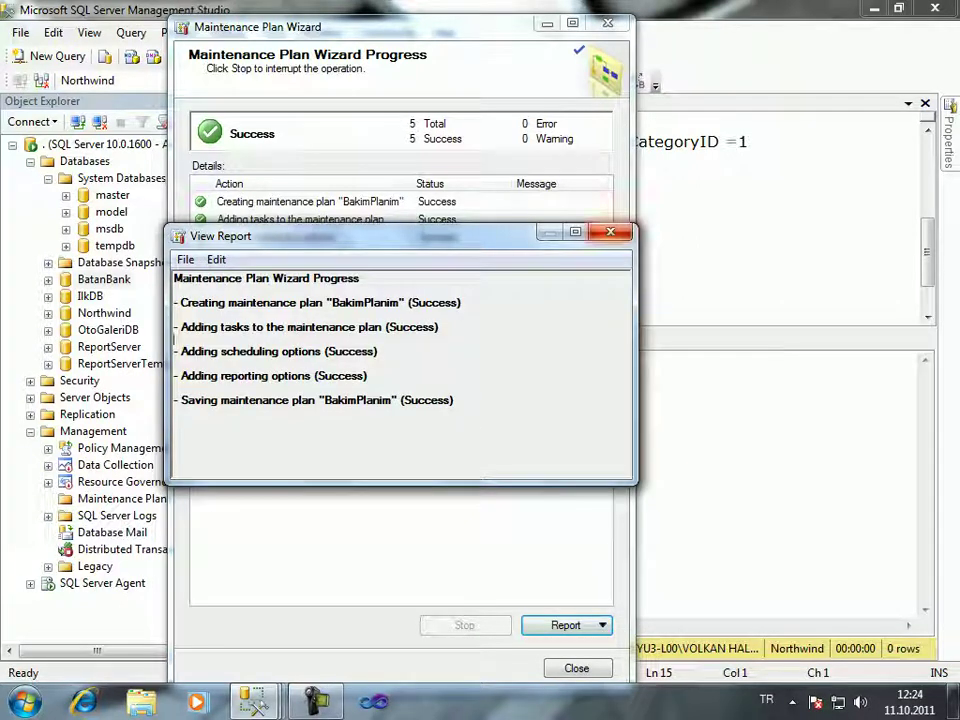
key("alt+F4")
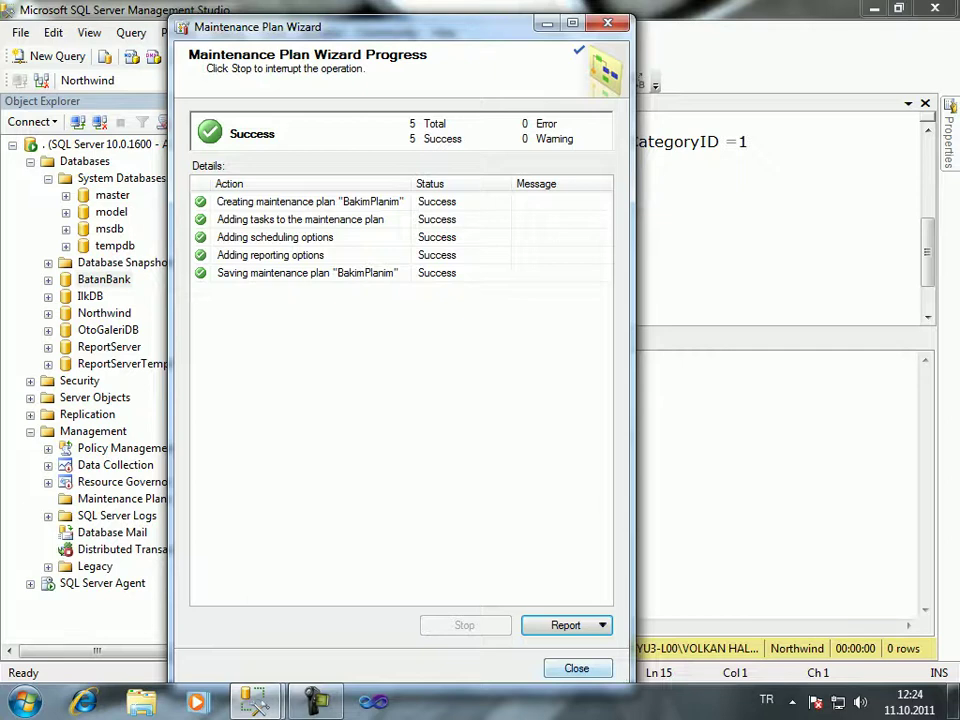
key("alt+F4")
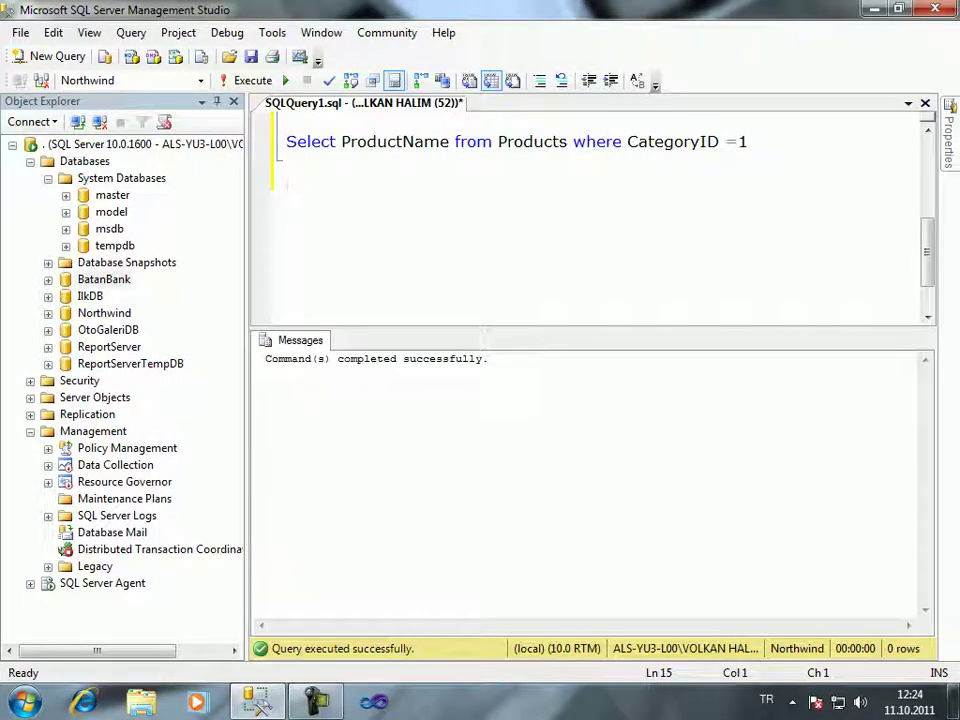
- Refresh and expand the Maintenance Plans folder in the object tree, and select the BakimPlanim plan
left_click(124, 498)
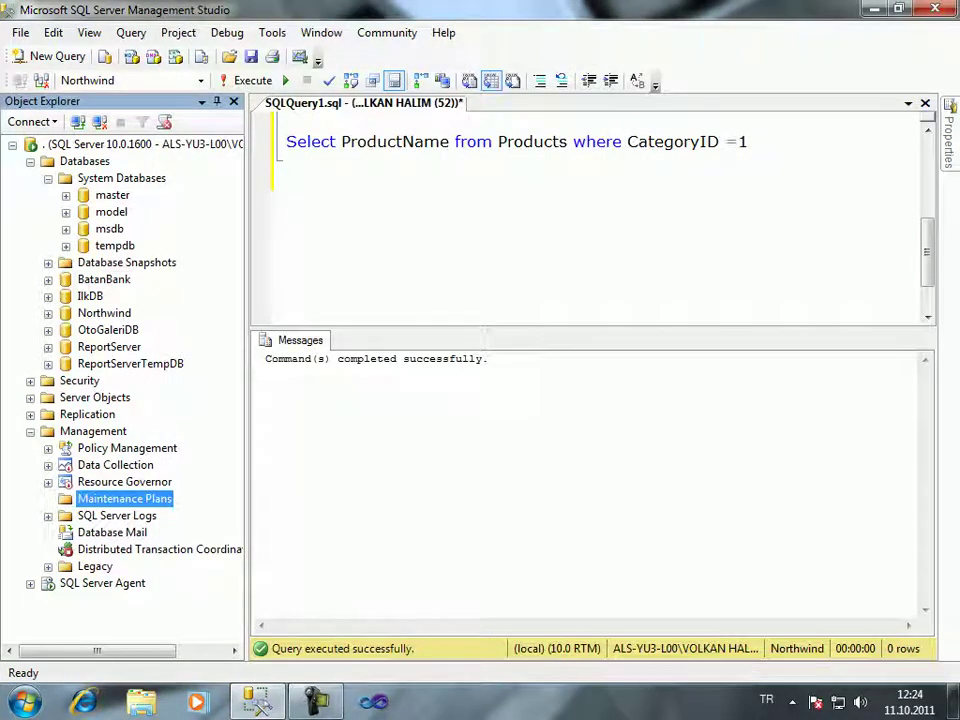
key("shift+F10")
key("Escape")
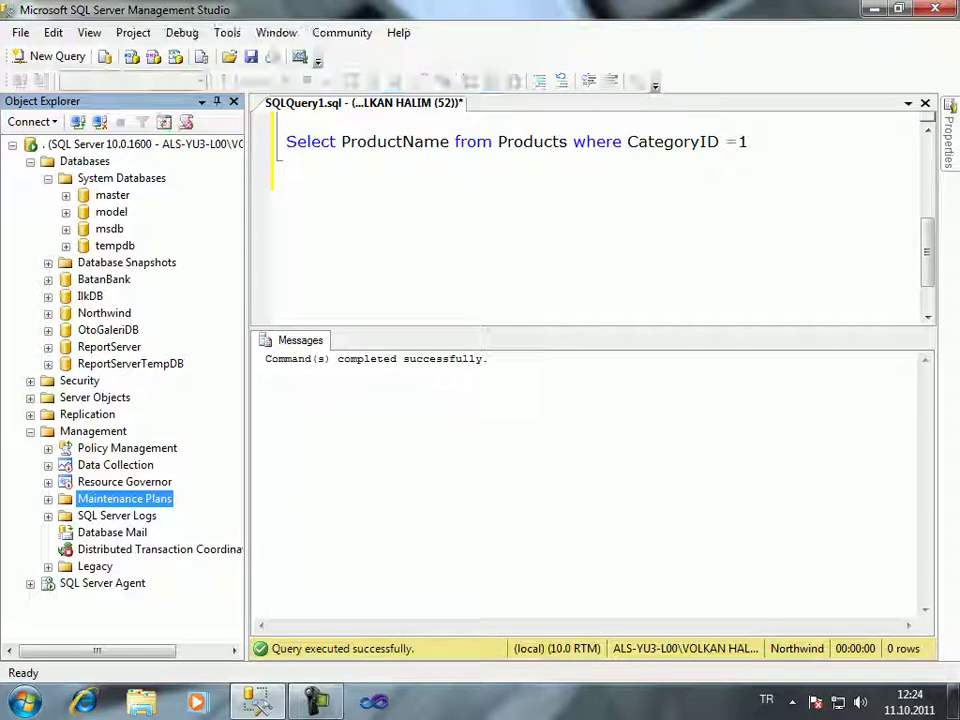
key("Right")
key("Down")
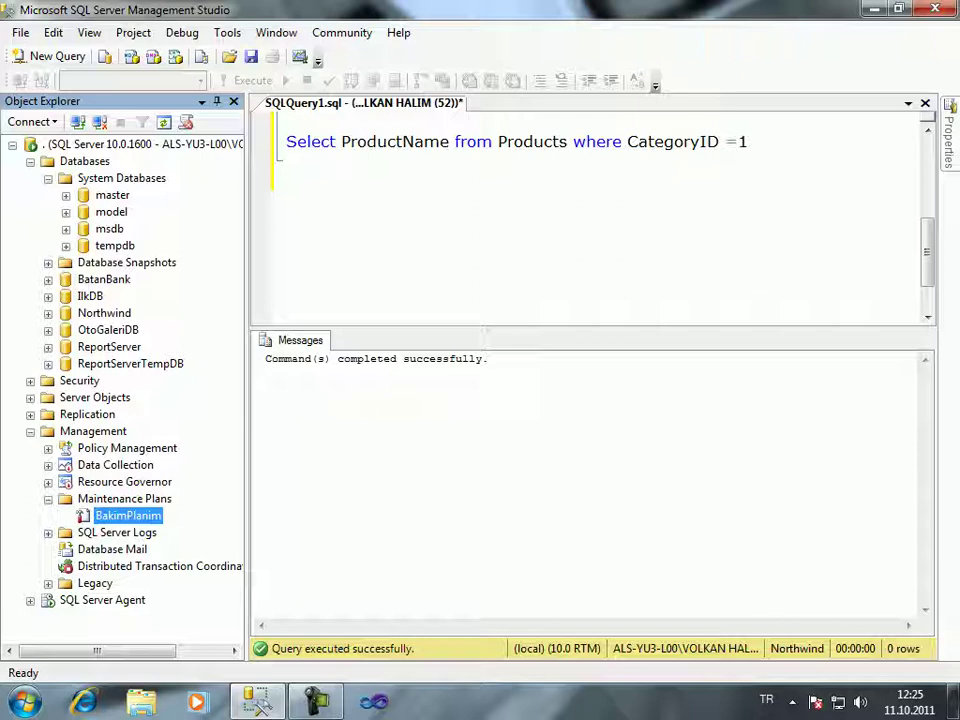
- Start another maintenance plan with the wizard, naming it BP with the description Desc
right_click(100, 498)
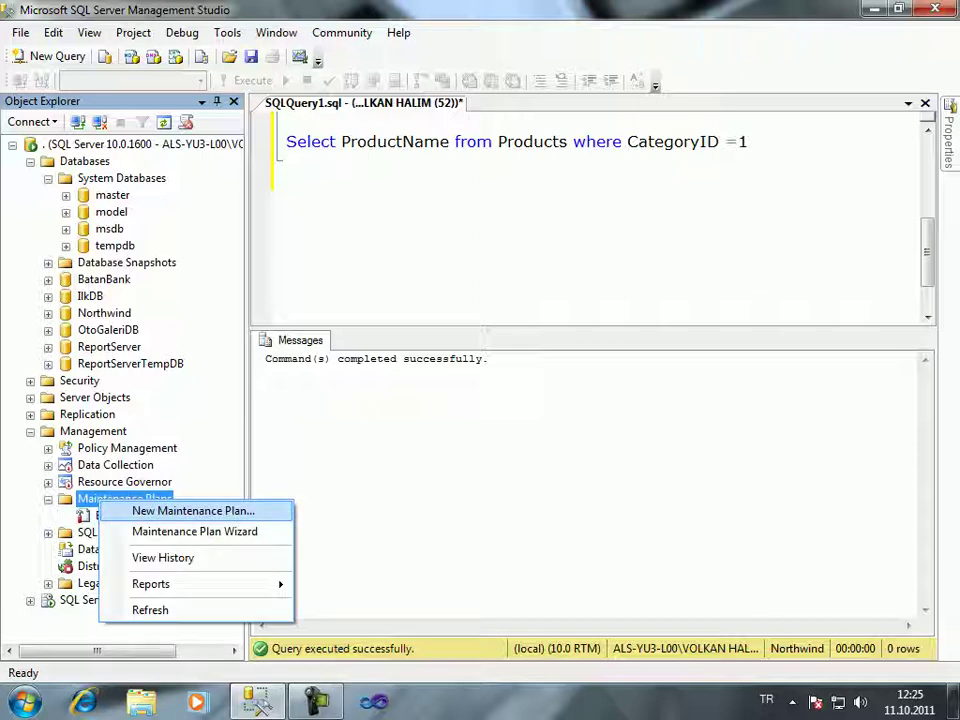
left_click(194, 531)
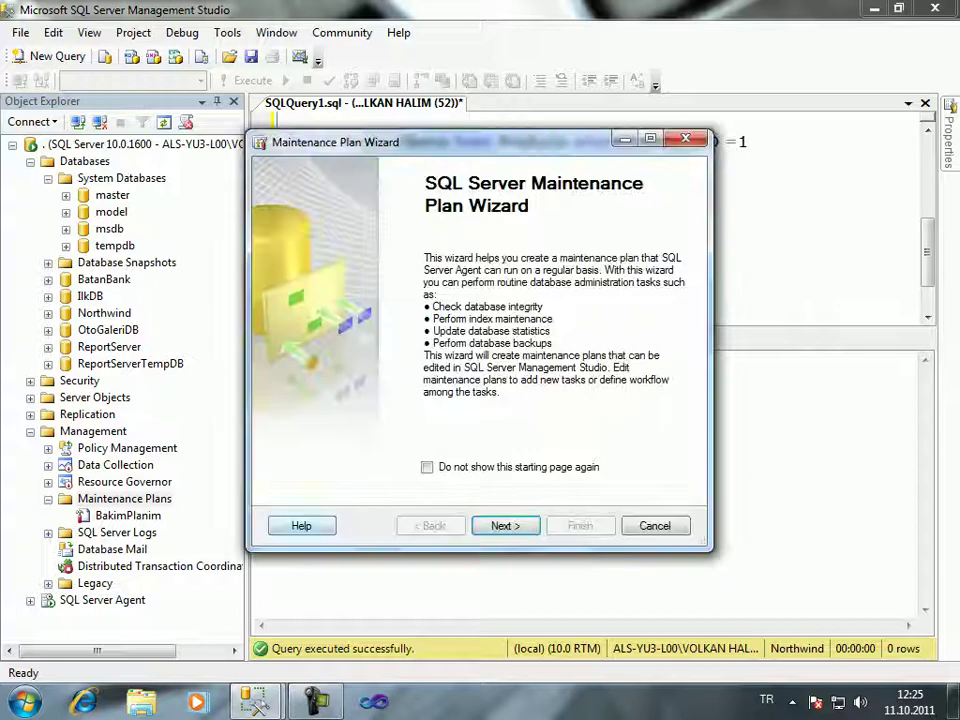
left_click(505, 525)
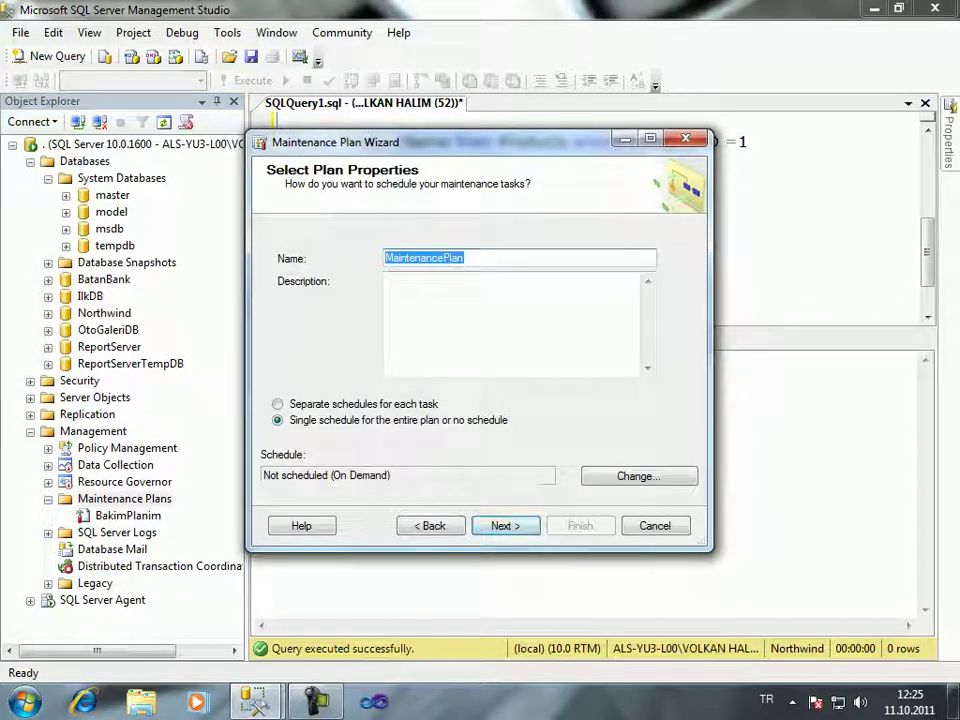
type("BP")
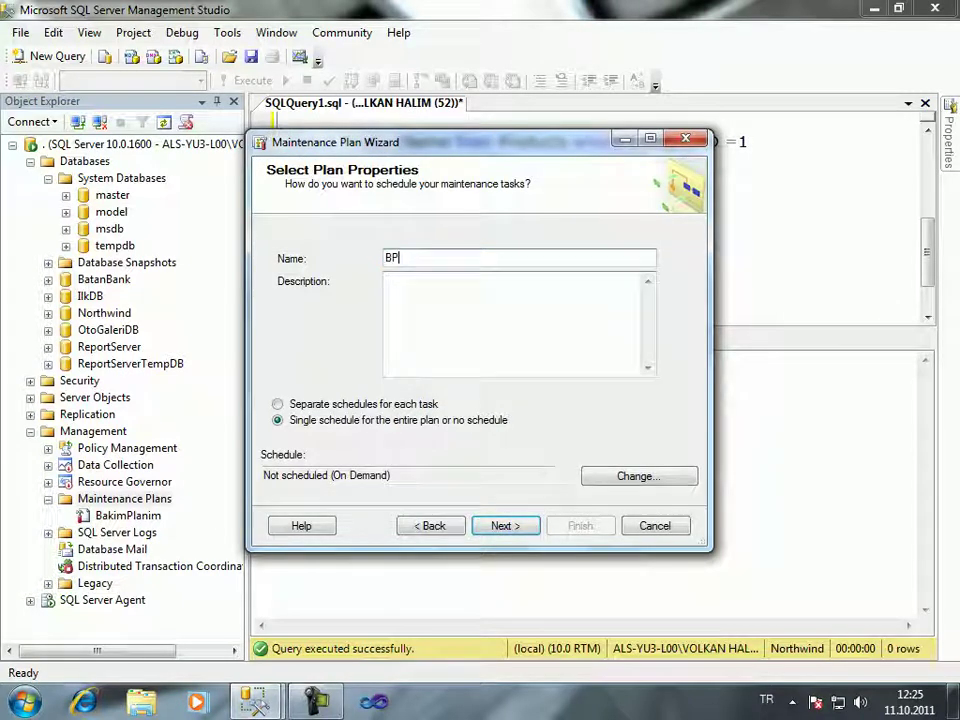
left_click(388, 281)
type("Desc")
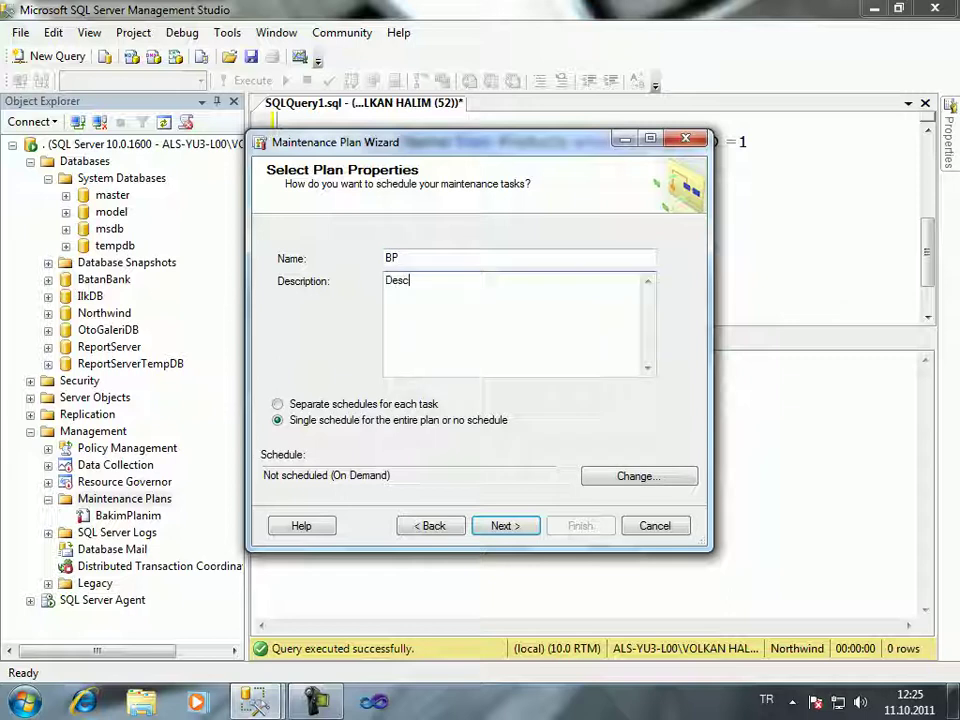
- Choose separate schedules for each task in the BP plan and continue to the task selection
key("Tab")
key("space")
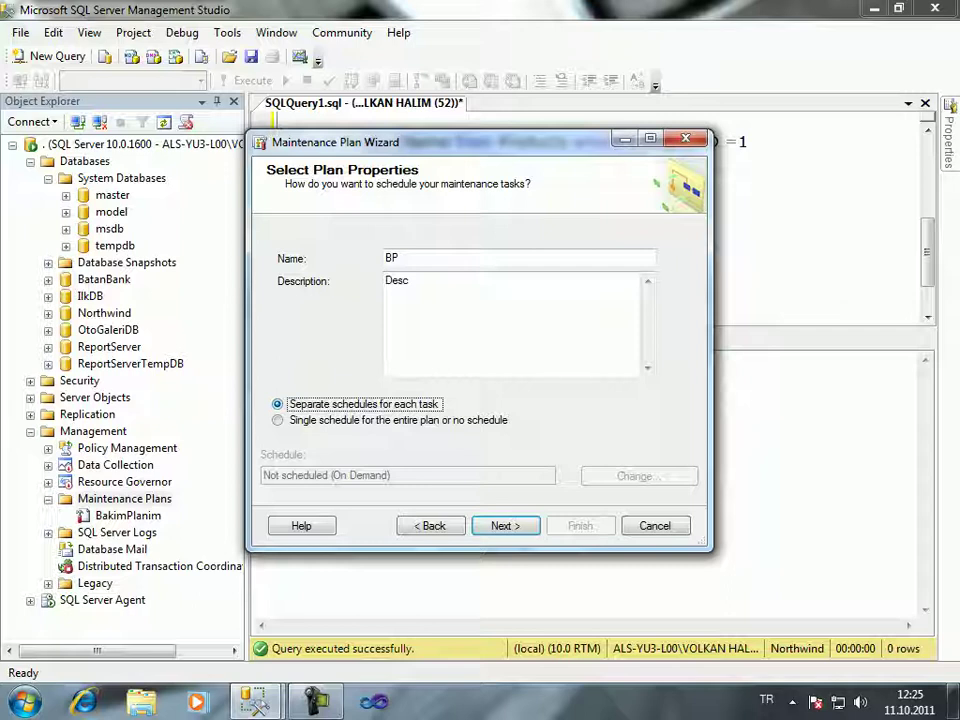
left_click_drag(400, 141, 367, 48)
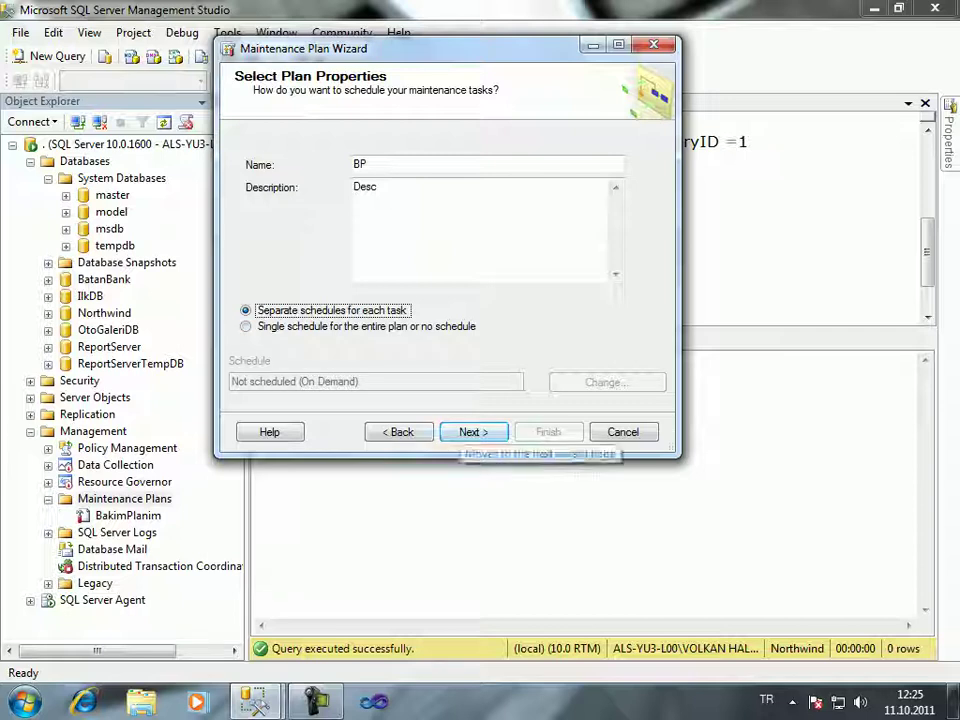
key("Return")
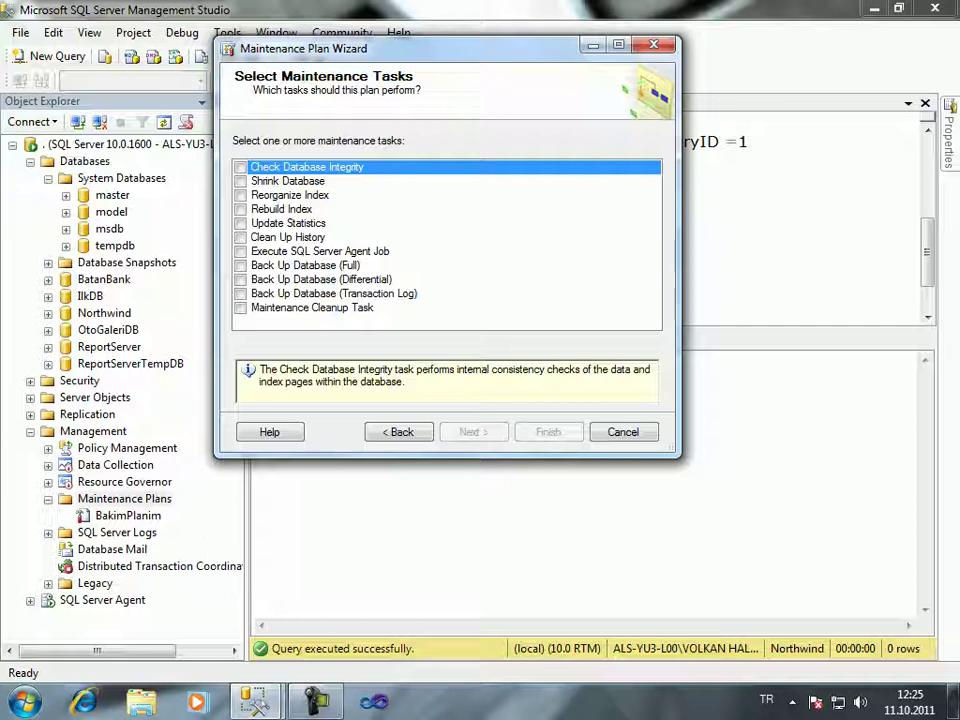
- Include the Rebuild Index and the Full, Differential and Transaction Log backup tasks, keeping their default order
left_click(240, 209)
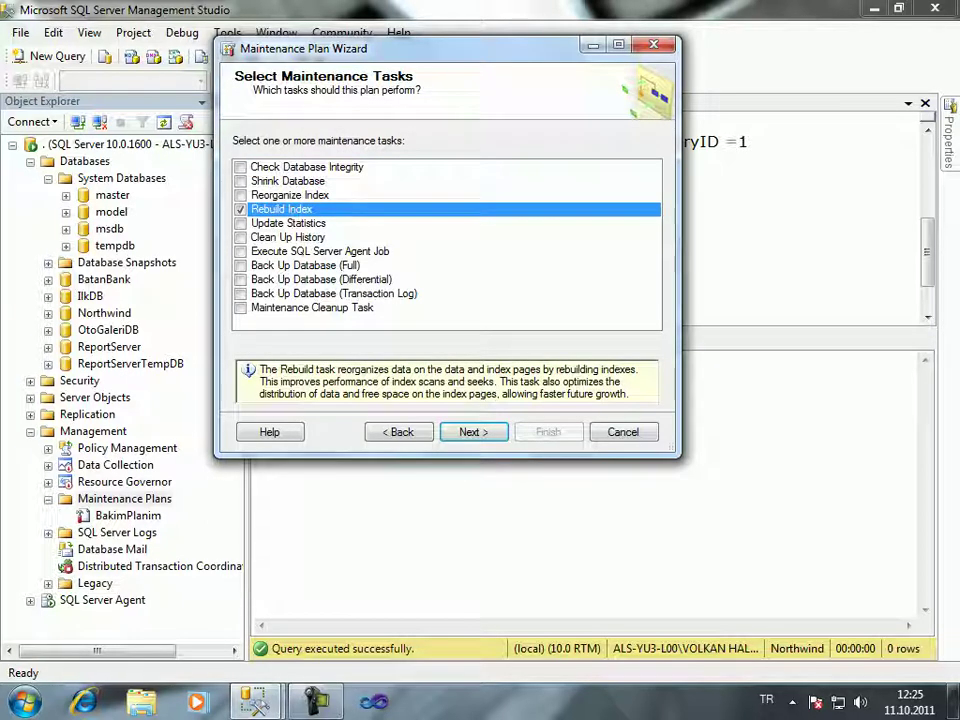
left_click(240, 265)
left_click(240, 279)
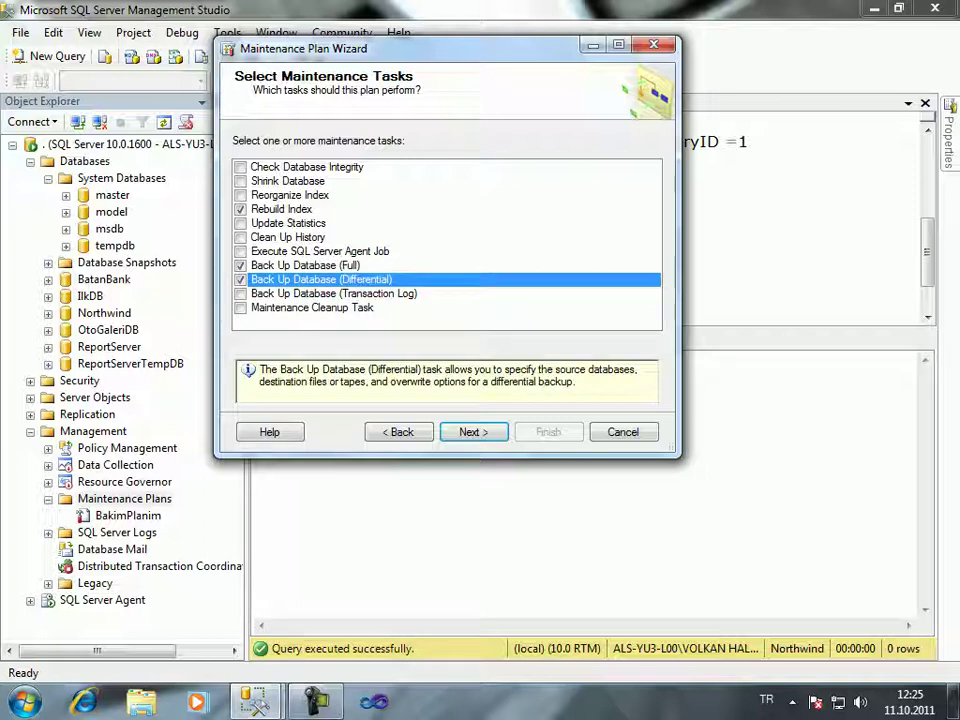
left_click(240, 293)
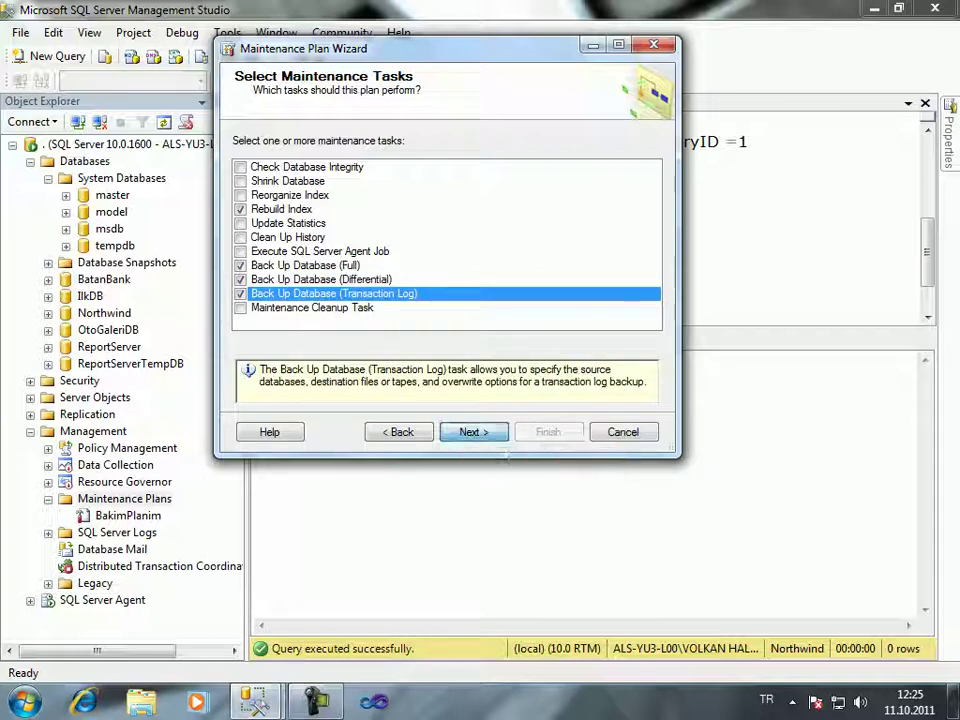
left_click(468, 432)
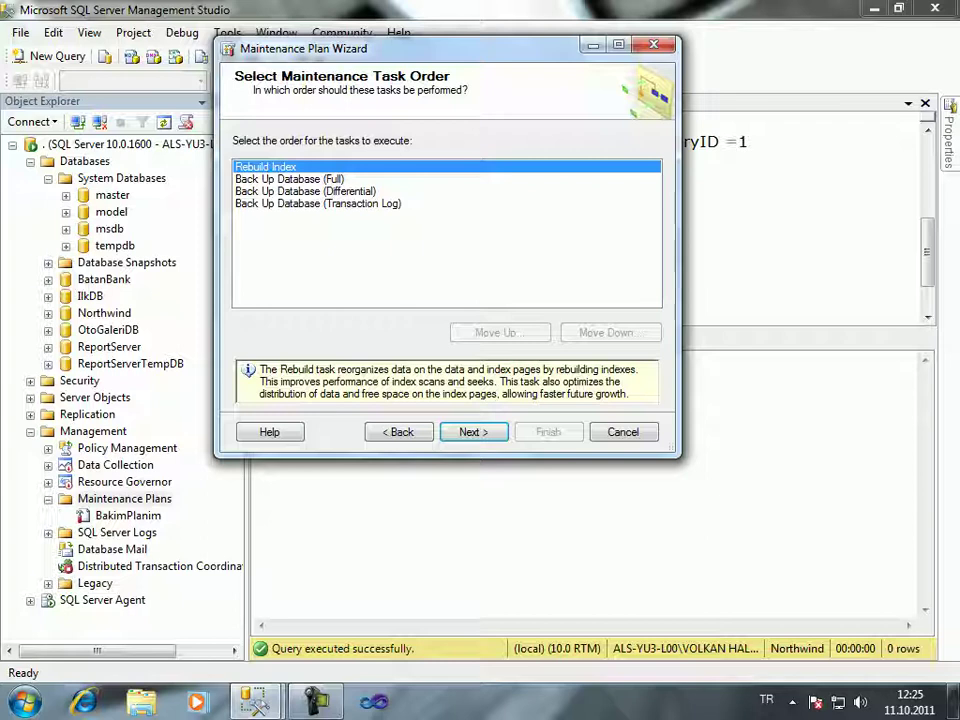
left_click(473, 431)
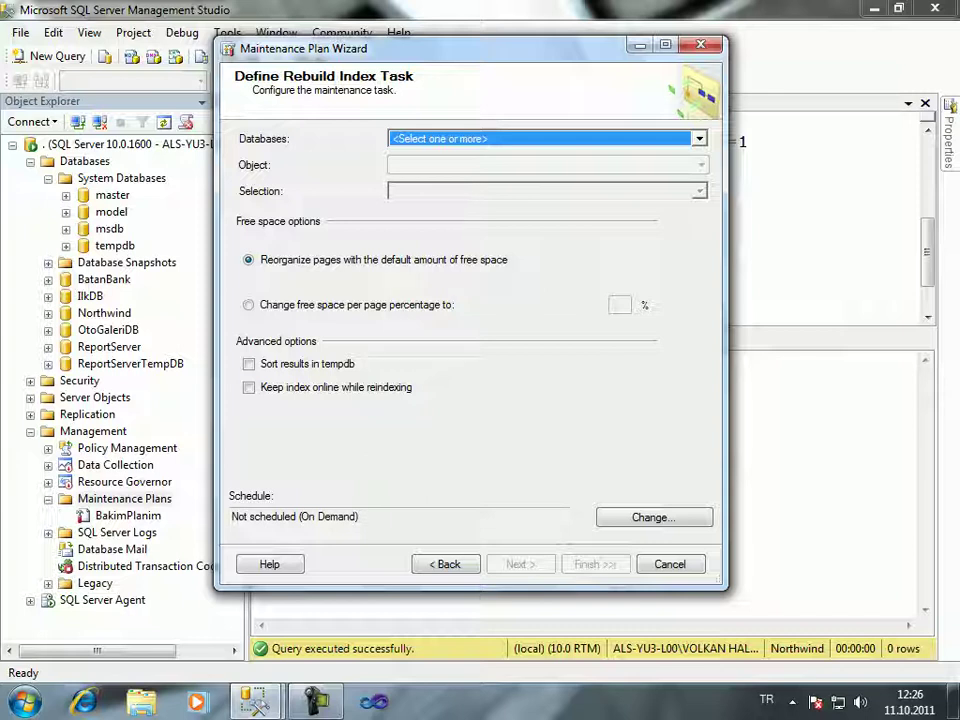
- Limit the Rebuild Index task to the IlkDB database
key("alt+Down")
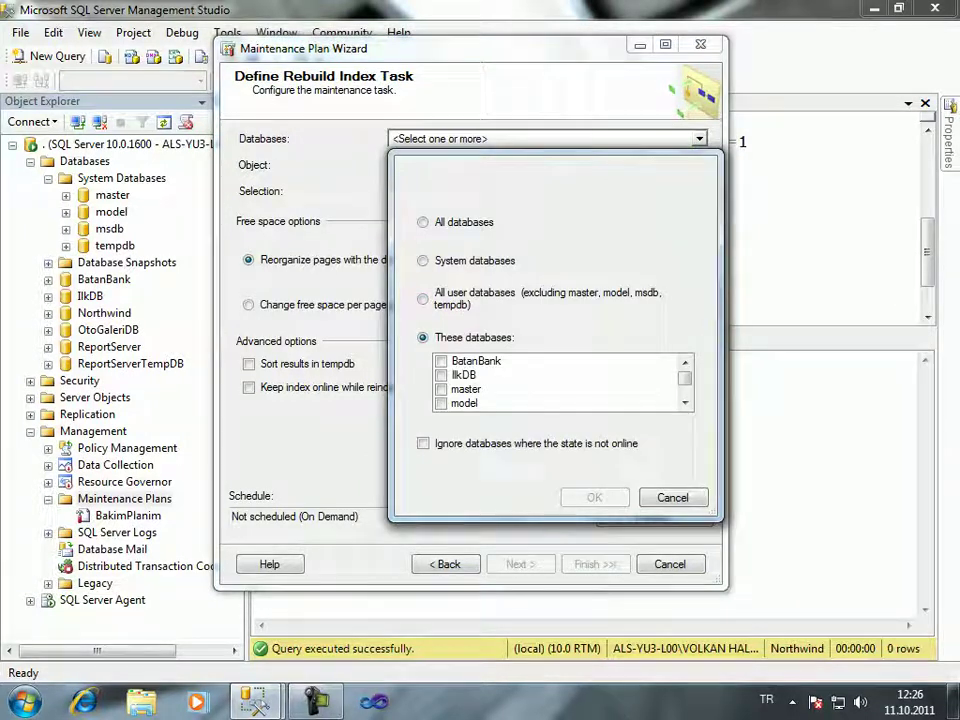
left_click(463, 375)
left_click(441, 375)
left_click(594, 497)
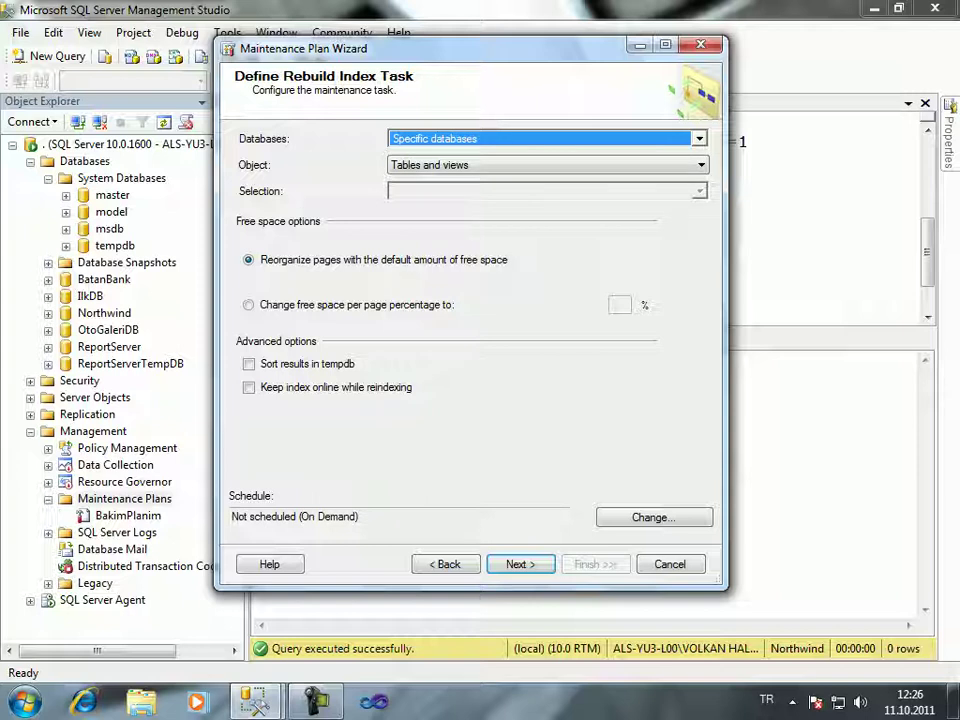
- Set the free space per page to 30 % and keep the index online while reindexing
left_click(248, 304)
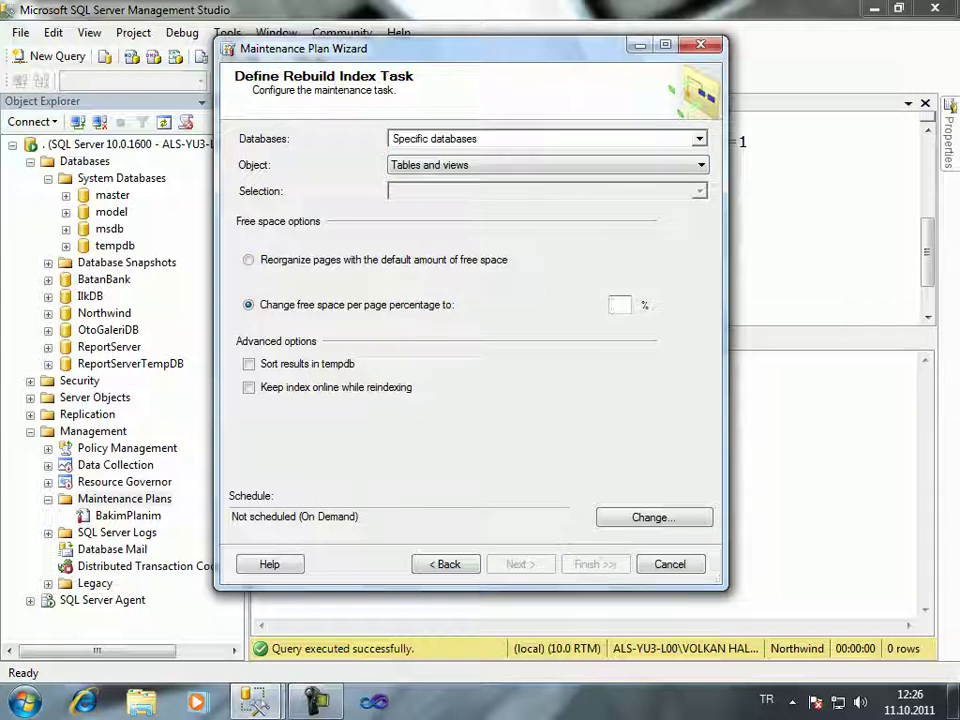
type("30")
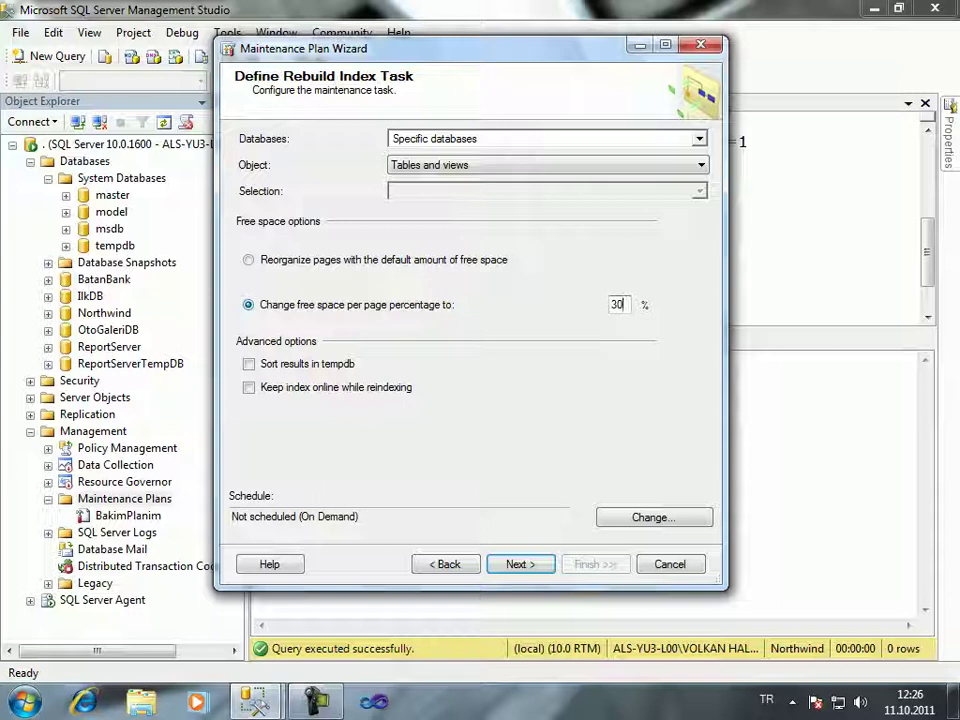
left_click(248, 387)
- Schedule the Rebuild Index task to recur daily, occurring once at 03:00:00
left_click(654, 517)
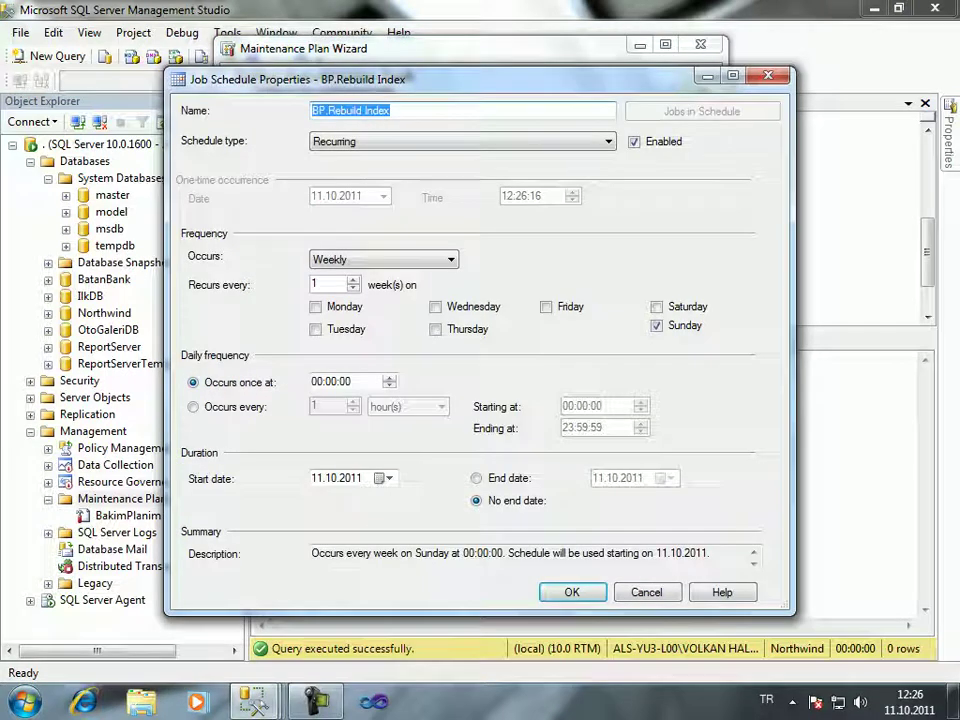
left_click_drag(500, 78, 543, 36)
left_click(425, 217)
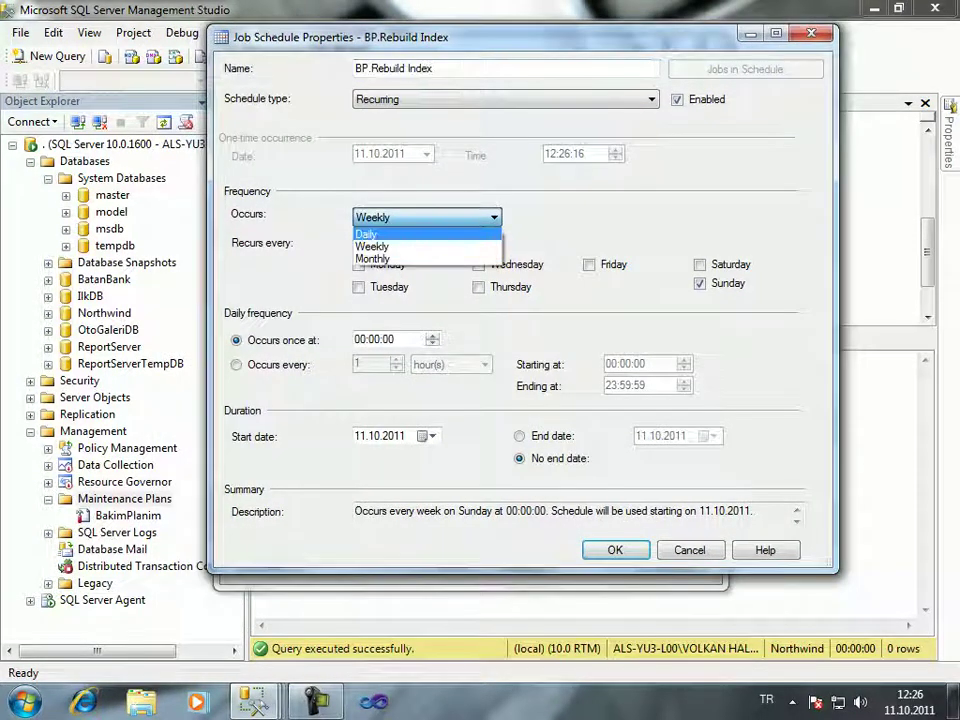
left_click(366, 231)
left_click(360, 292)
key("Up")
key("Up")
key("Up")
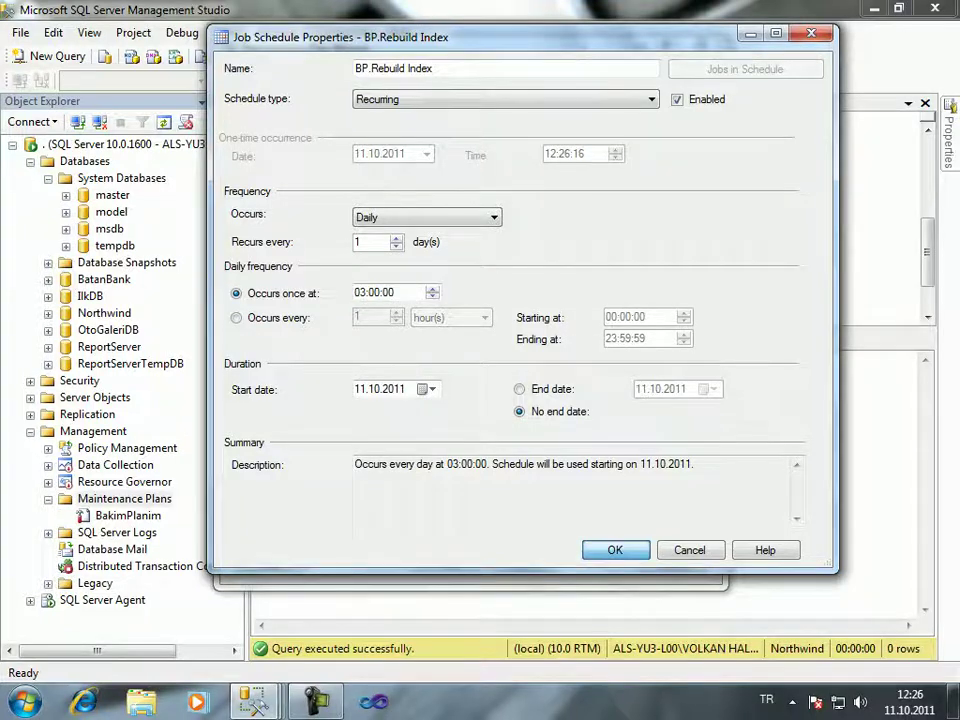
key("Return")
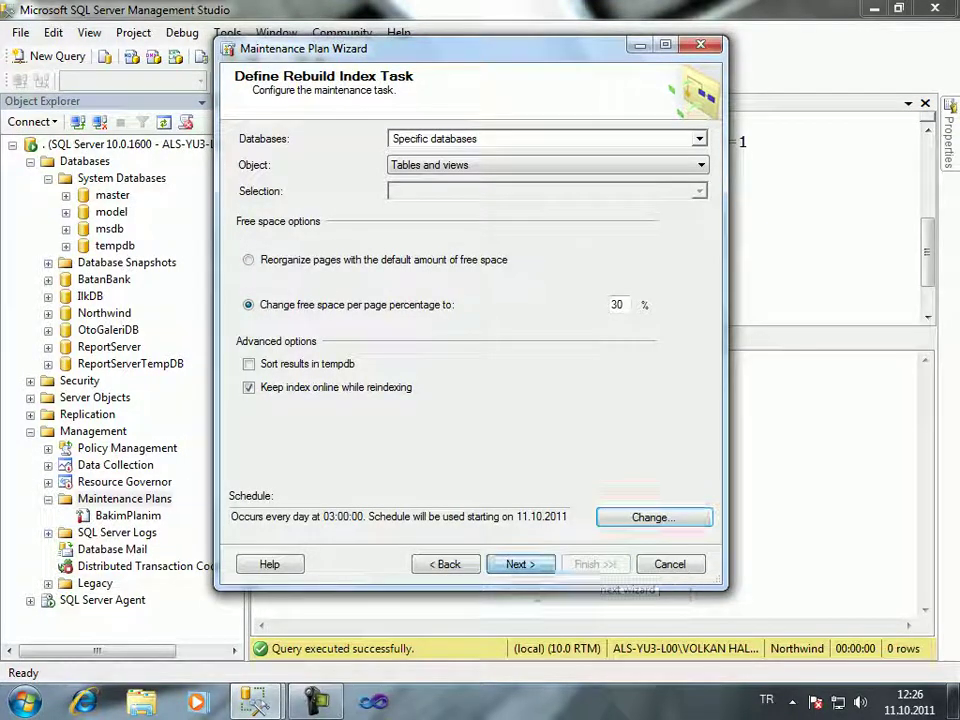
- Continue to the full backup task and limit it to the IlkDB database
left_click(520, 564)
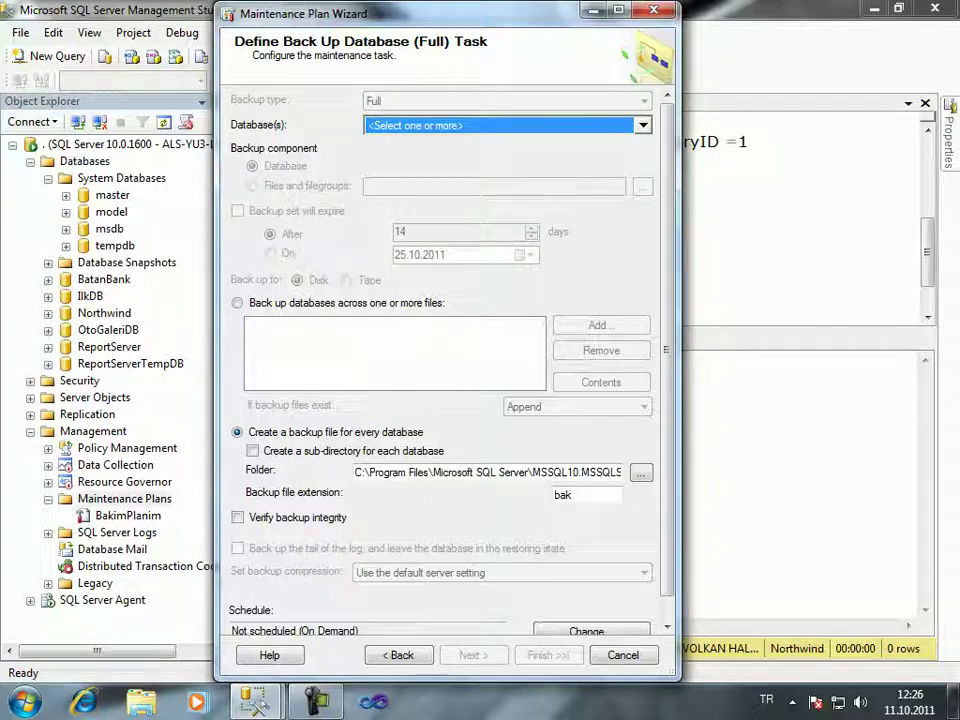
key("alt+Down")
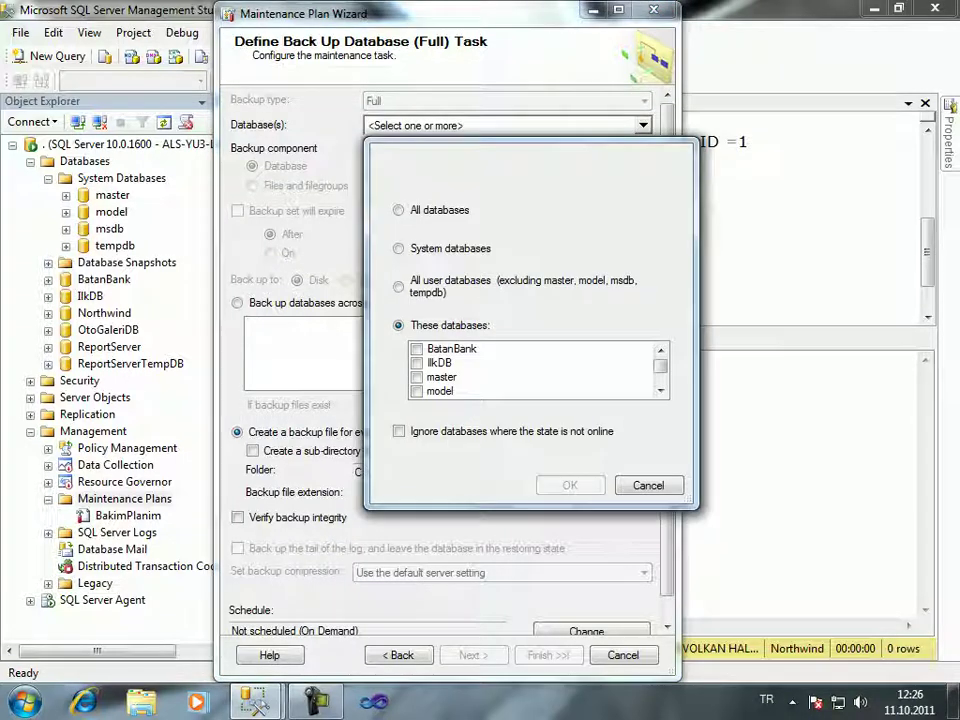
left_click(440, 362)
key("space")
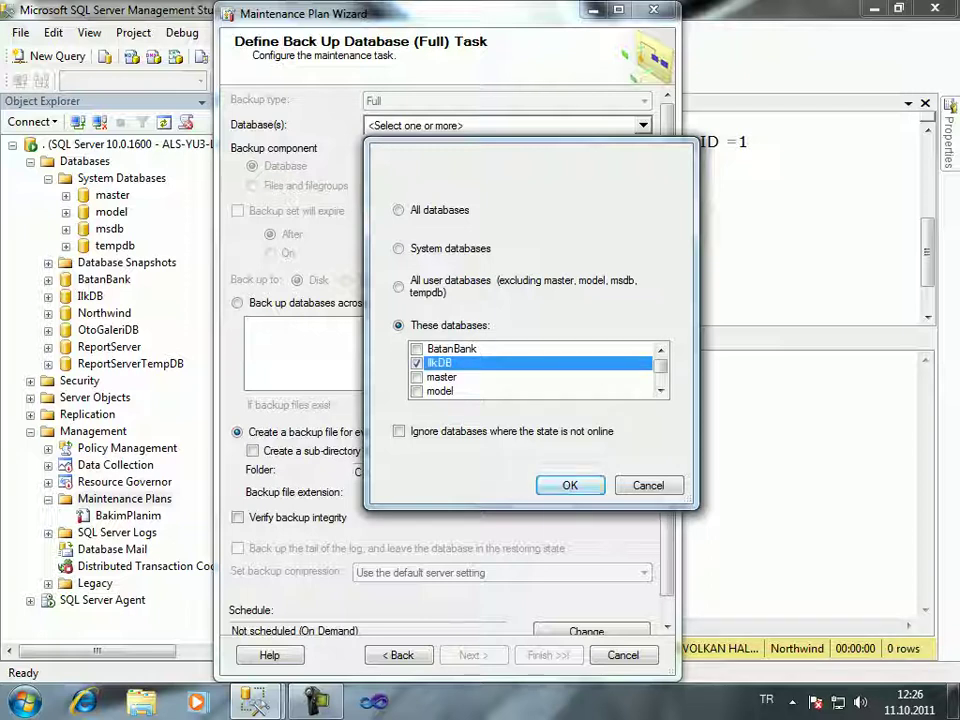
key("Return")
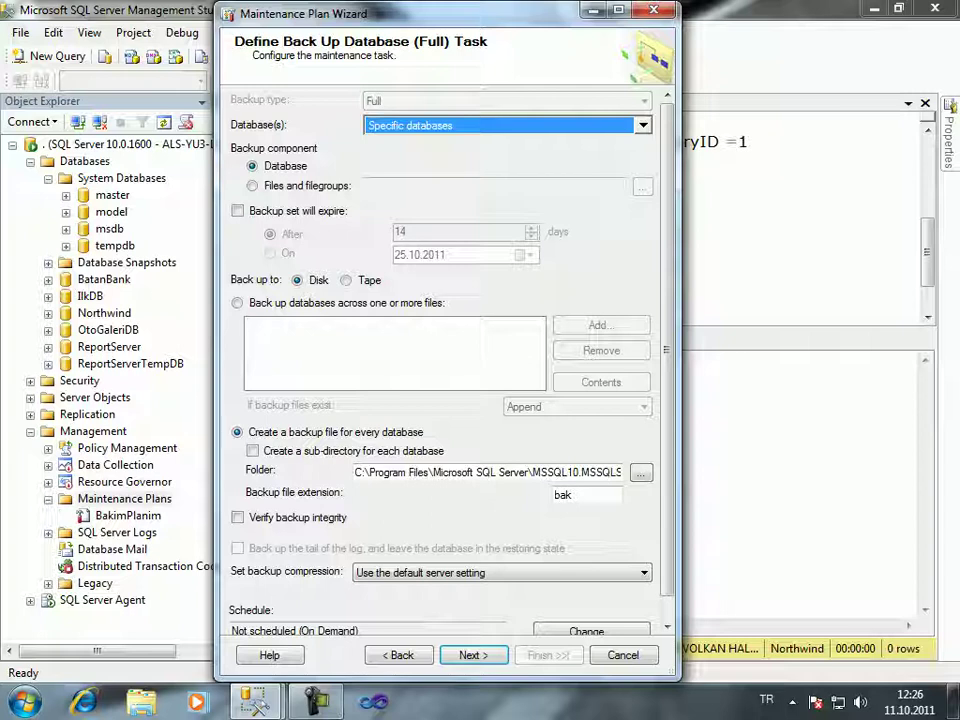
- Schedule the full backup task to recur weekly on Monday only, occurring once at 03:00:00
scroll(445, 360, "down", 1)
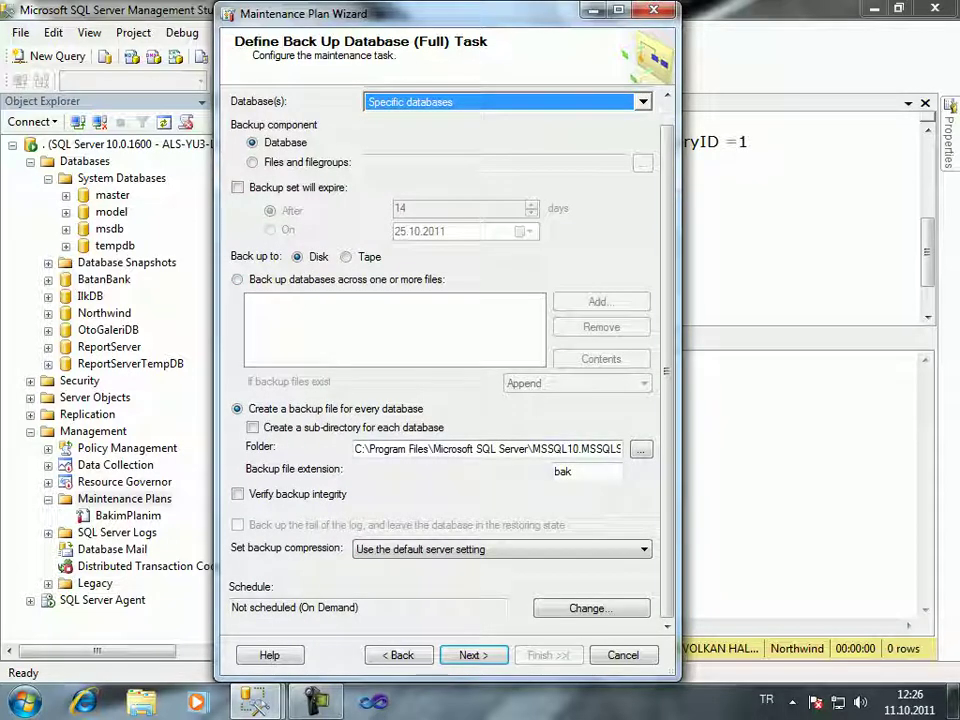
left_click(563, 471)
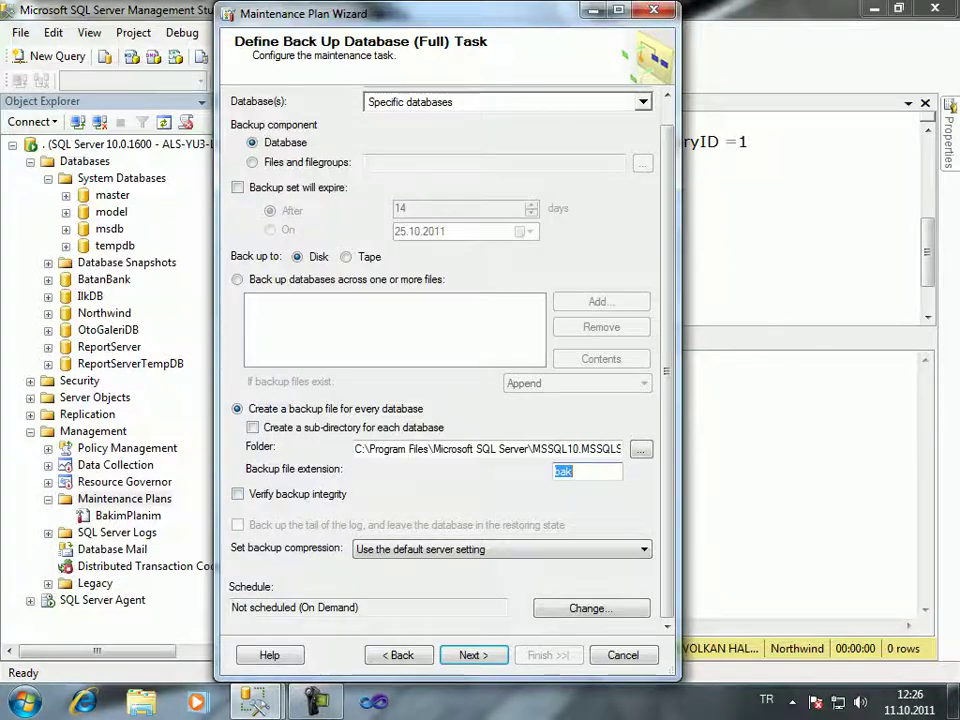
left_click(588, 608)
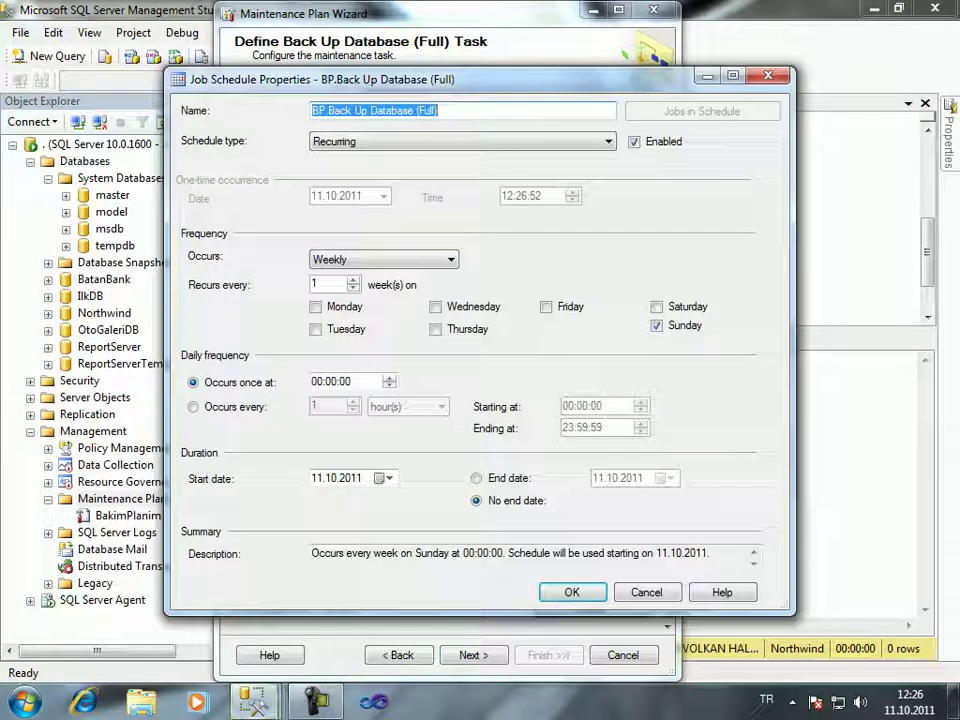
left_click(316, 307)
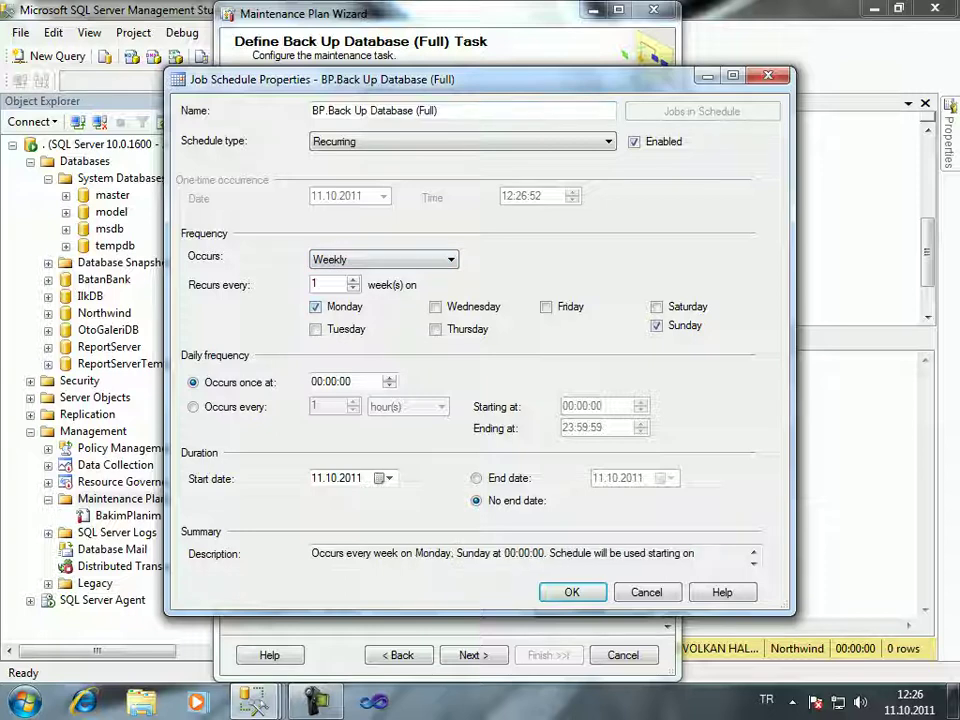
left_click(316, 381)
type("3")
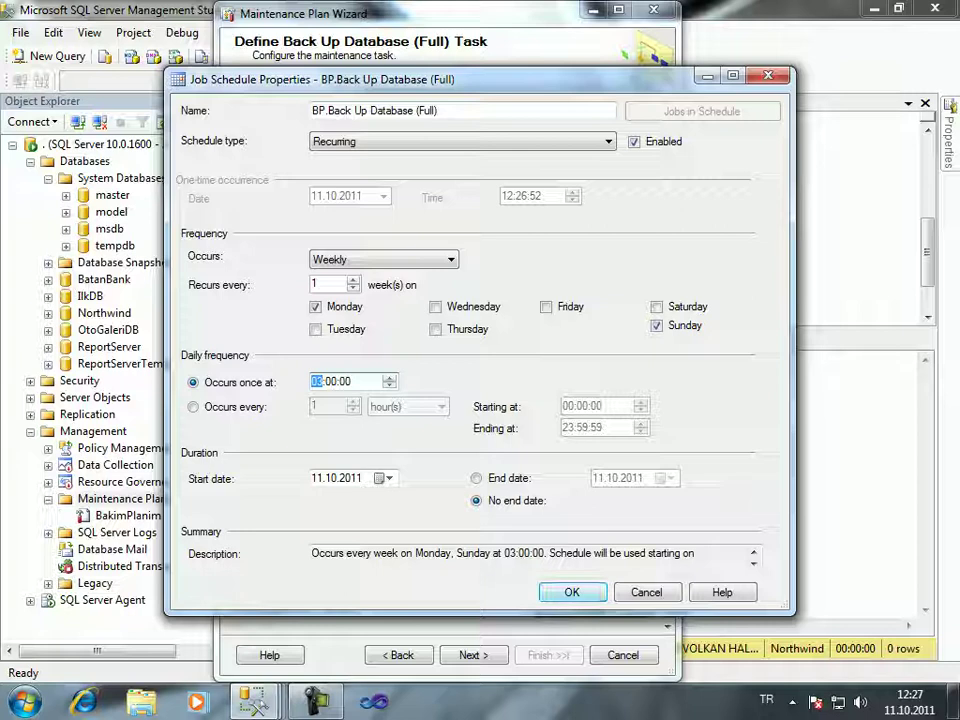
left_click(656, 325)
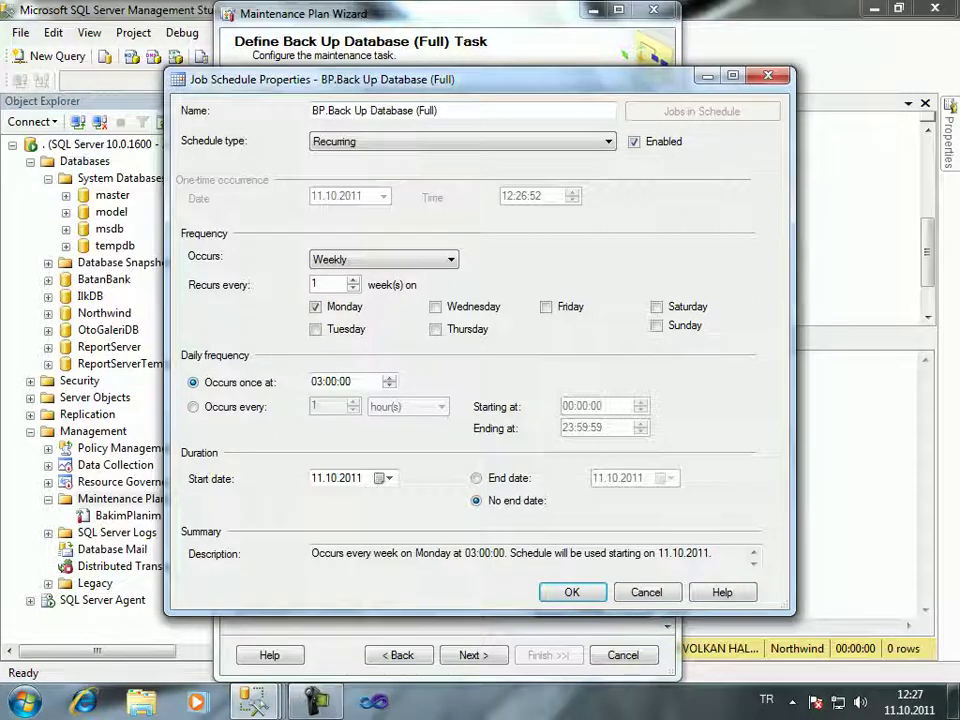
key("Return")
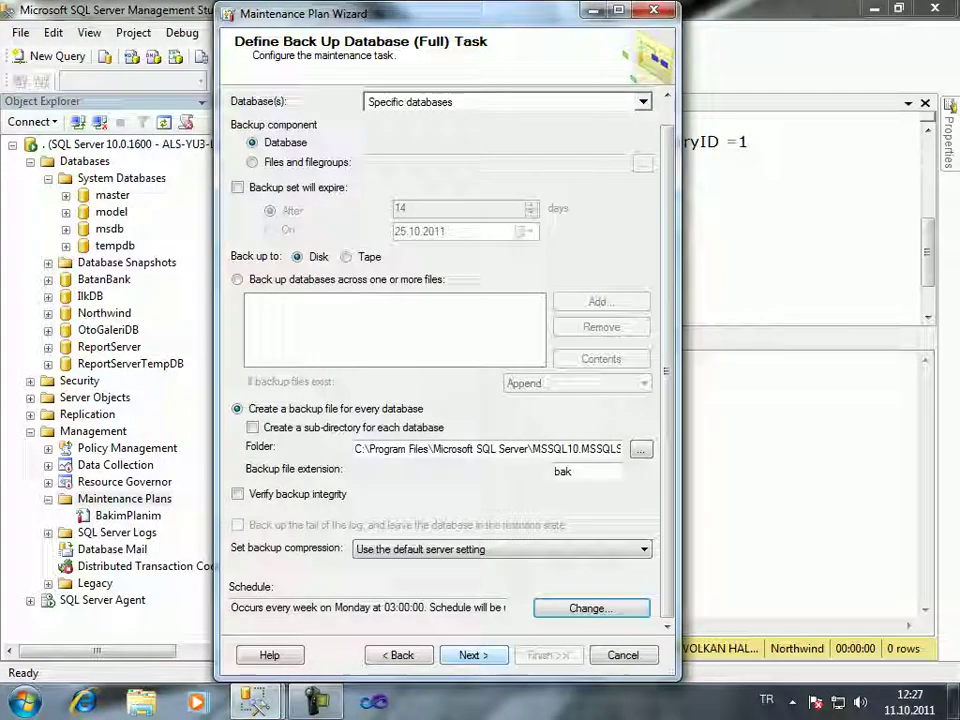
- Continue to the differential backup task and limit it to the IlkDB database
left_click(473, 655)
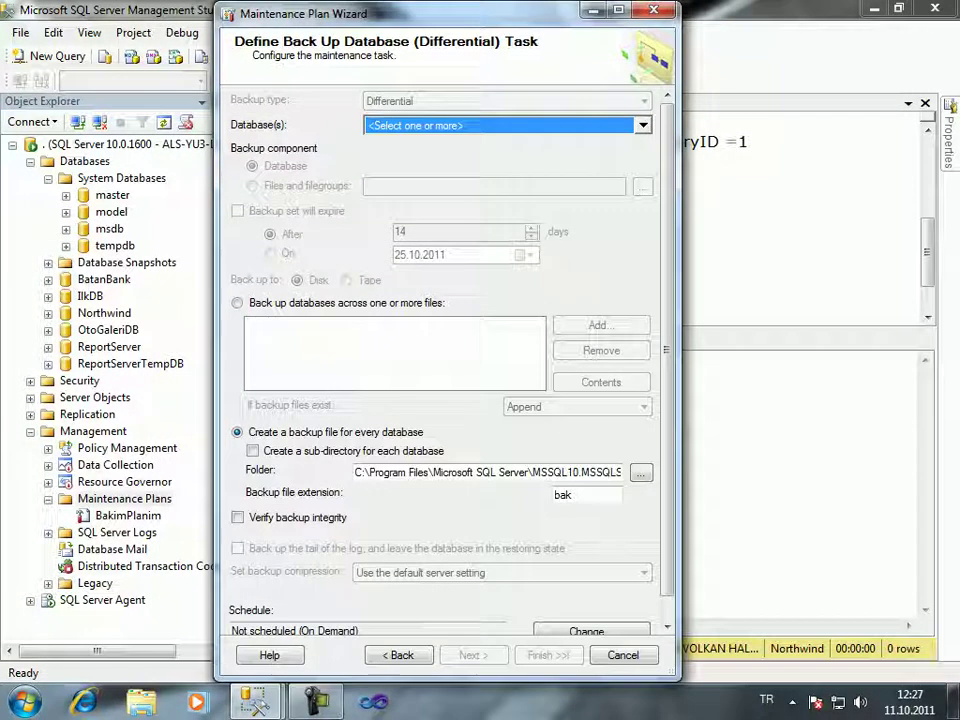
key("alt+Down")
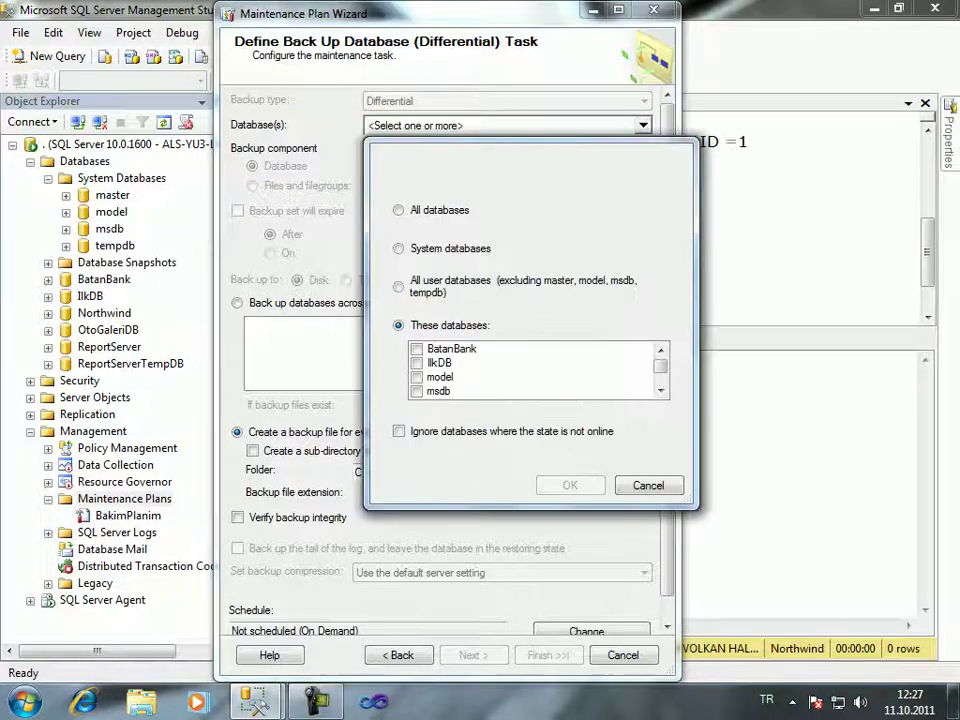
left_click(440, 362)
key("space")
key("Return")
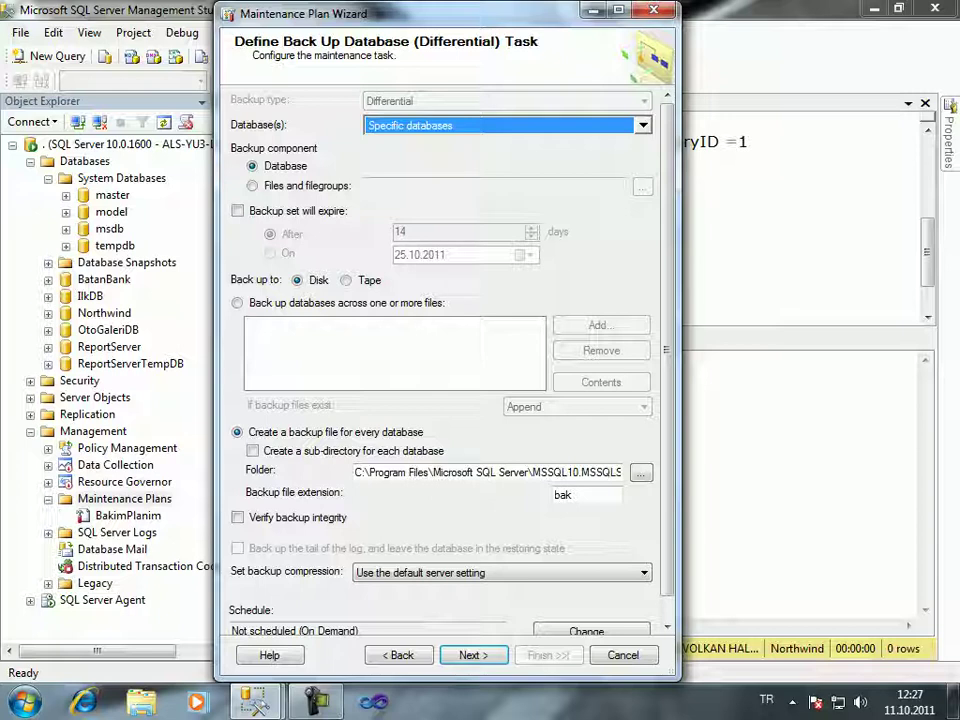
- Set the differential backup task's schedule to recur daily, occurring once at 03:00:00
scroll(445, 360, "down", 1)
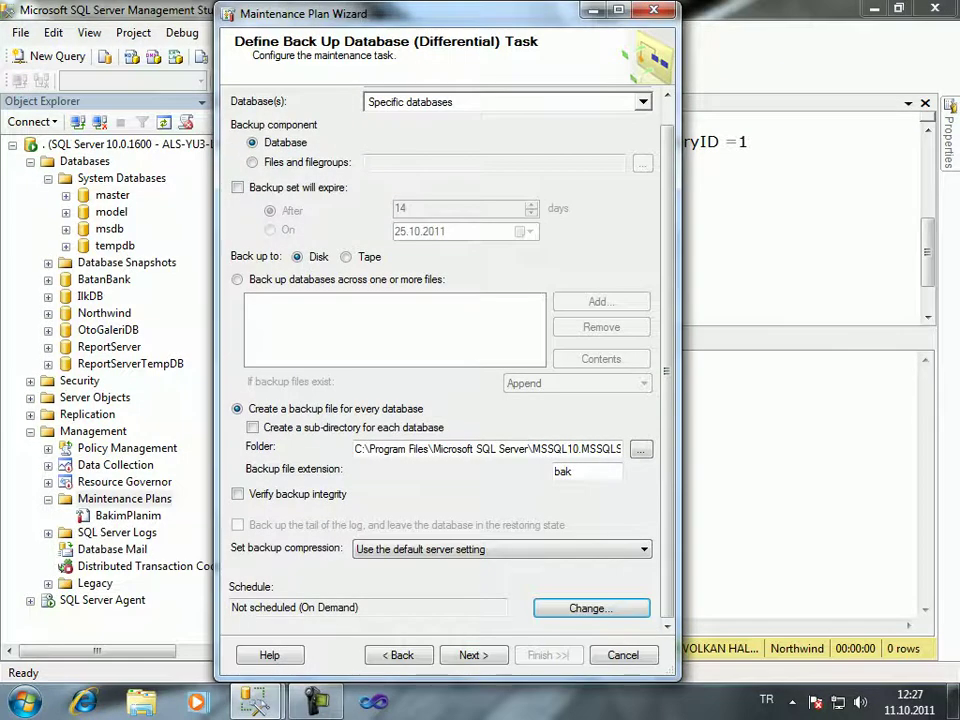
left_click(591, 608)
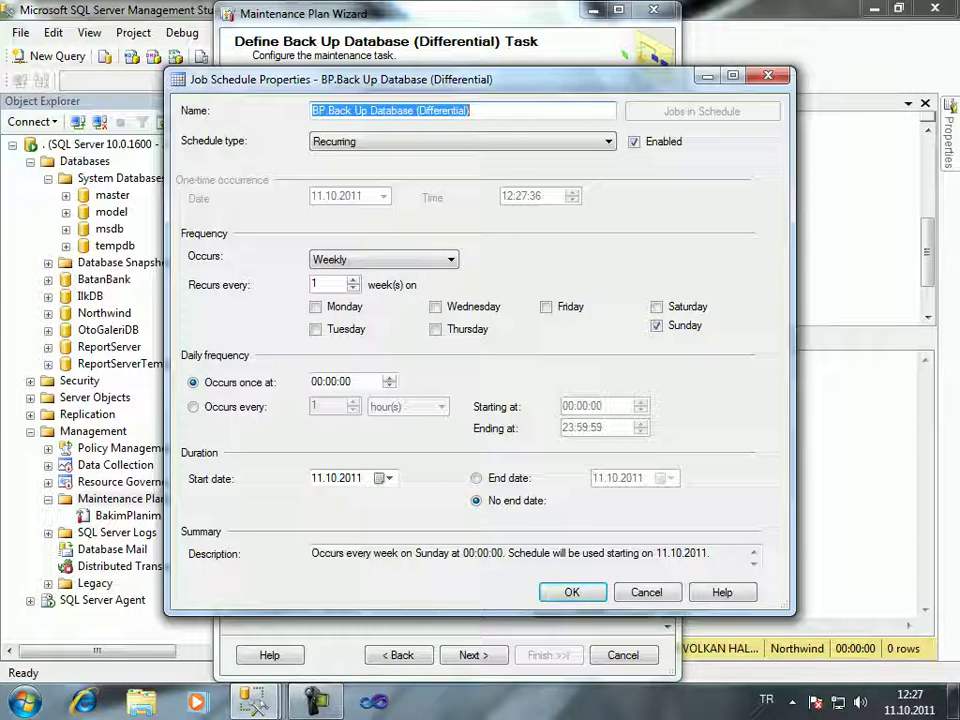
left_click(383, 259)
left_click(330, 274)
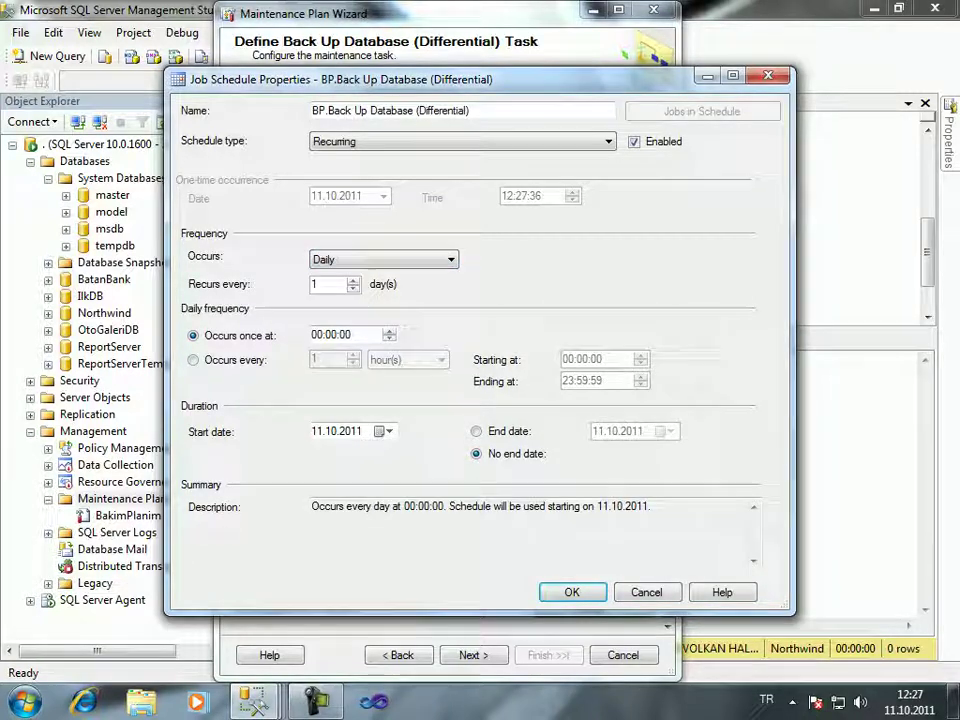
left_click(316, 334)
key("Up")
key("Up")
key("Up")
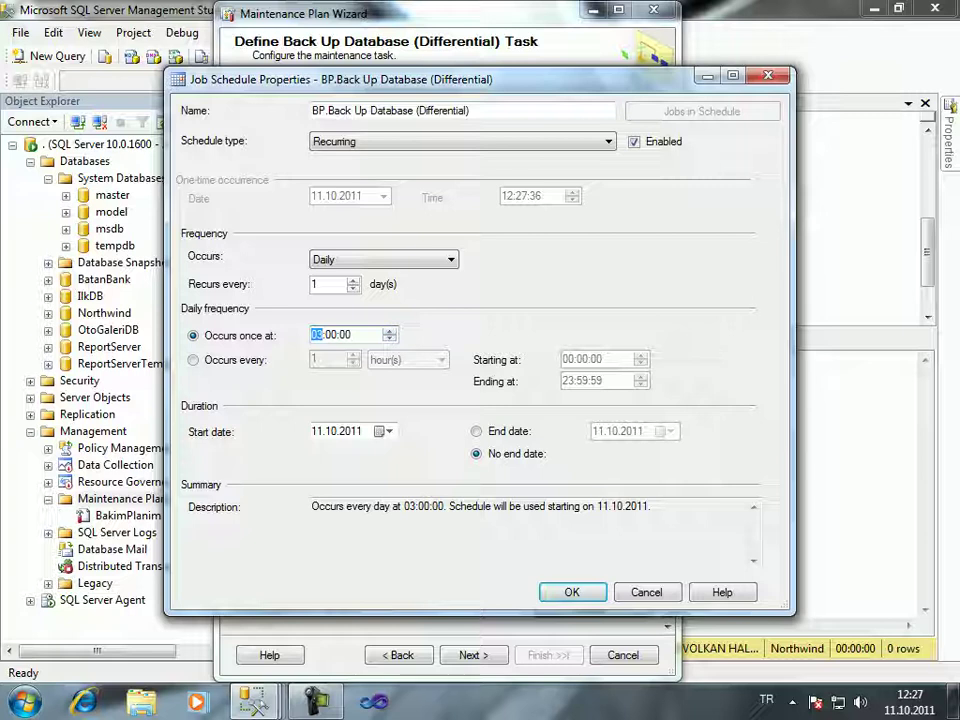
- Switch the differential backup schedule to weekly recurrence on every day from Tuesday through Sunday, leaving out Monday
left_click(383, 259)
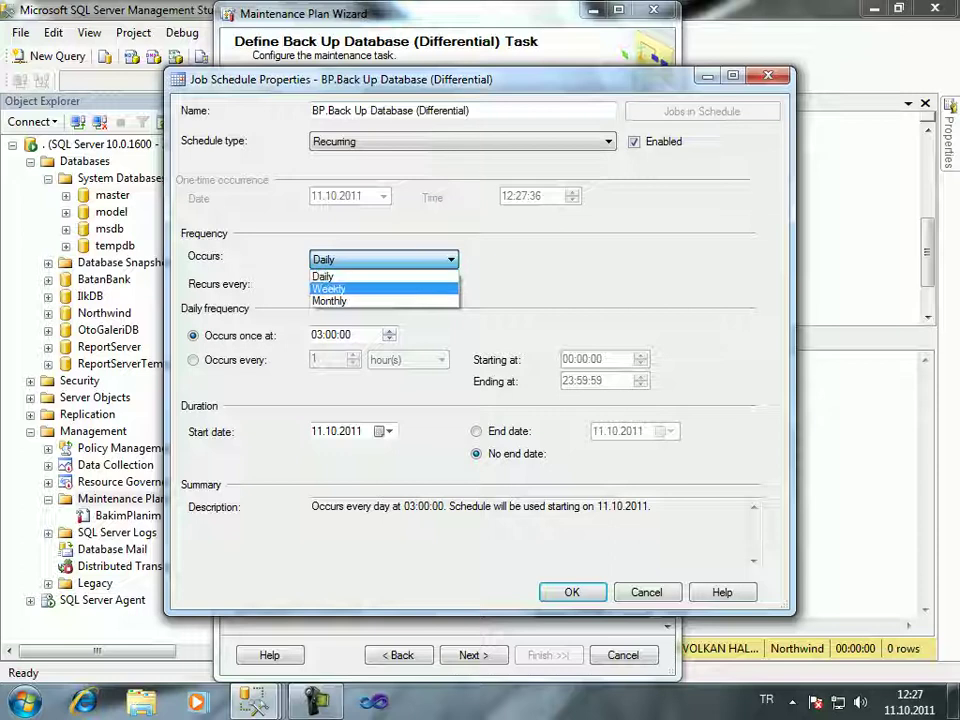
left_click(335, 287)
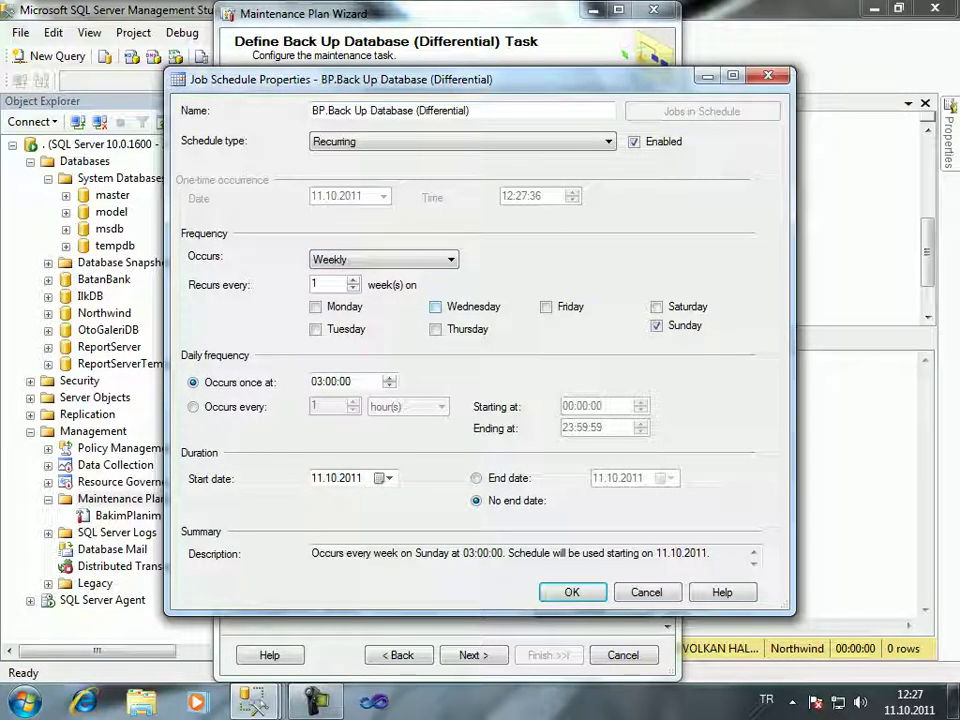
left_click(316, 307)
left_click(316, 329)
left_click(435, 307)
left_click(435, 329)
left_click(546, 307)
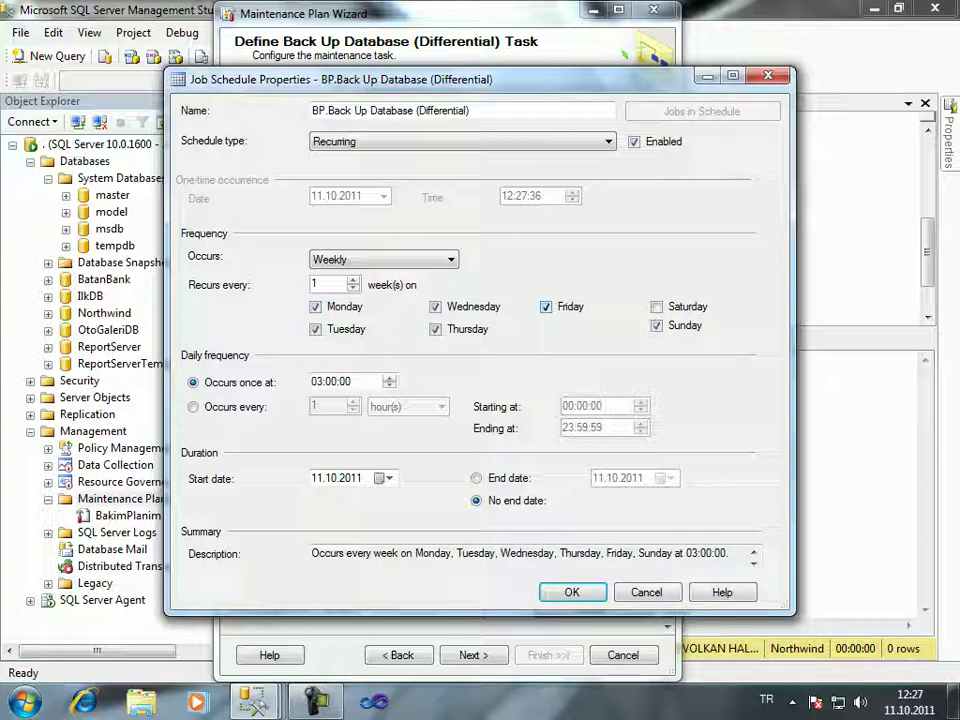
left_click(656, 307)
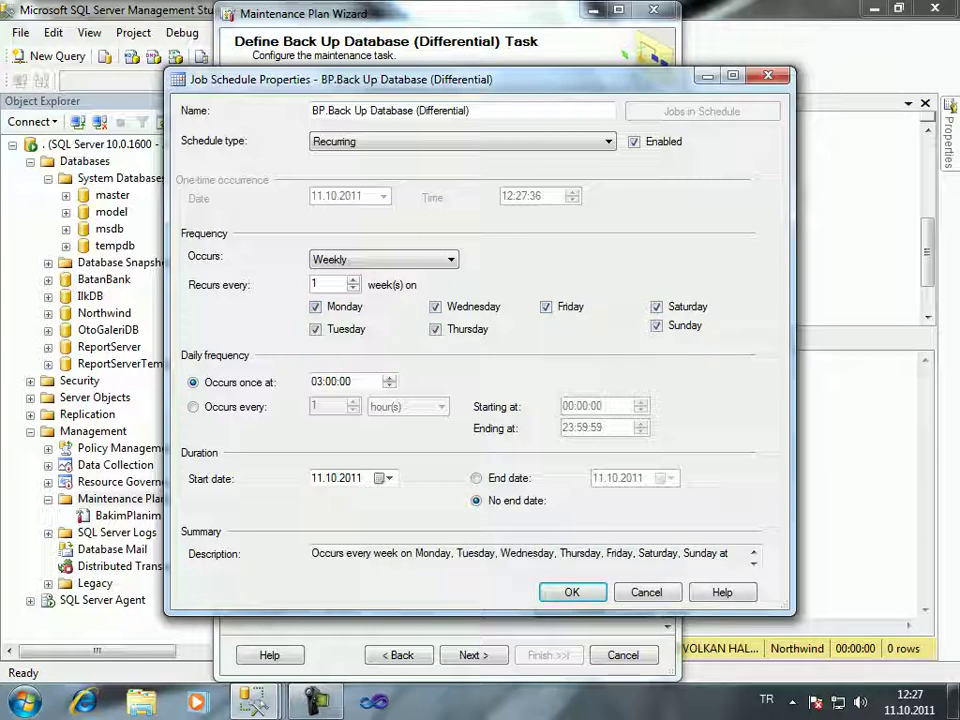
left_click(316, 307)
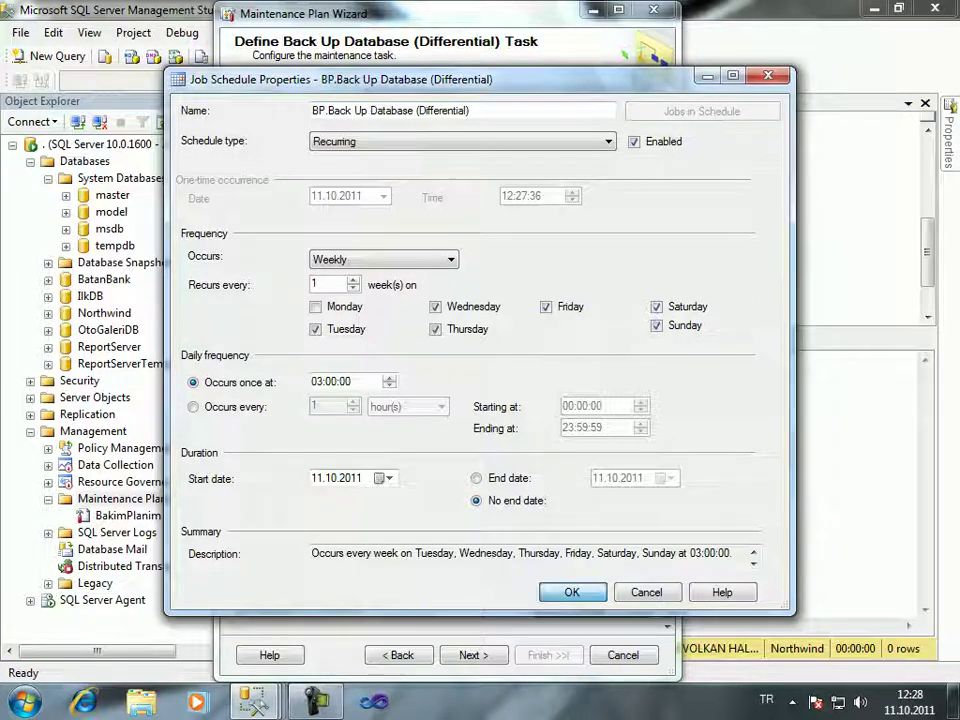
key("Return")
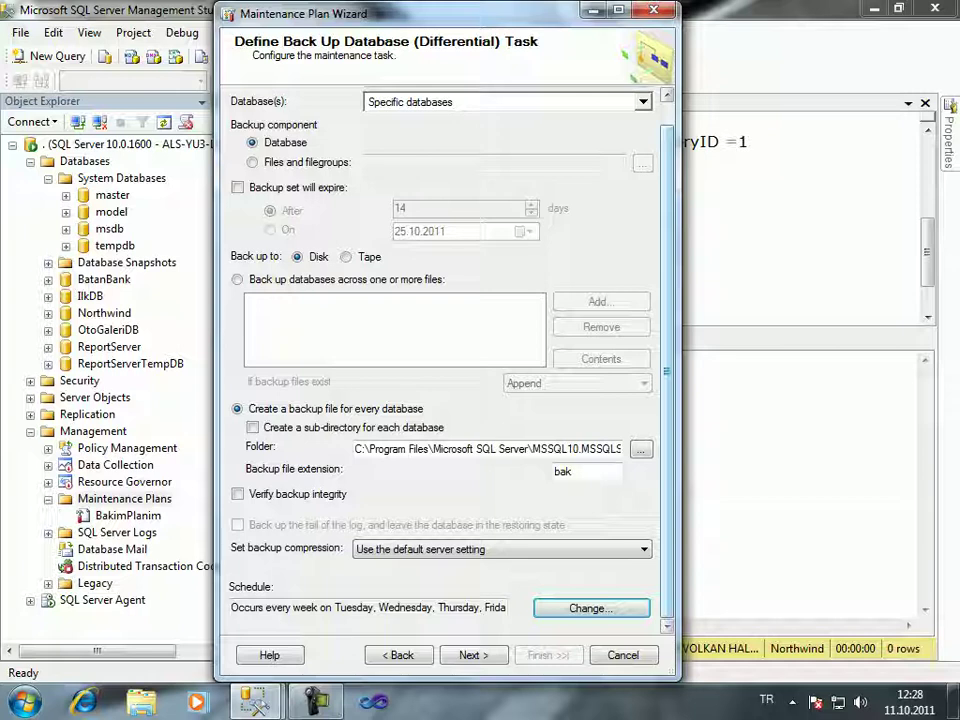
- Continue to the transaction log backup task and schedule it weekly on Monday and Sunday, occurring once at 03:00:00
key("alt+n")
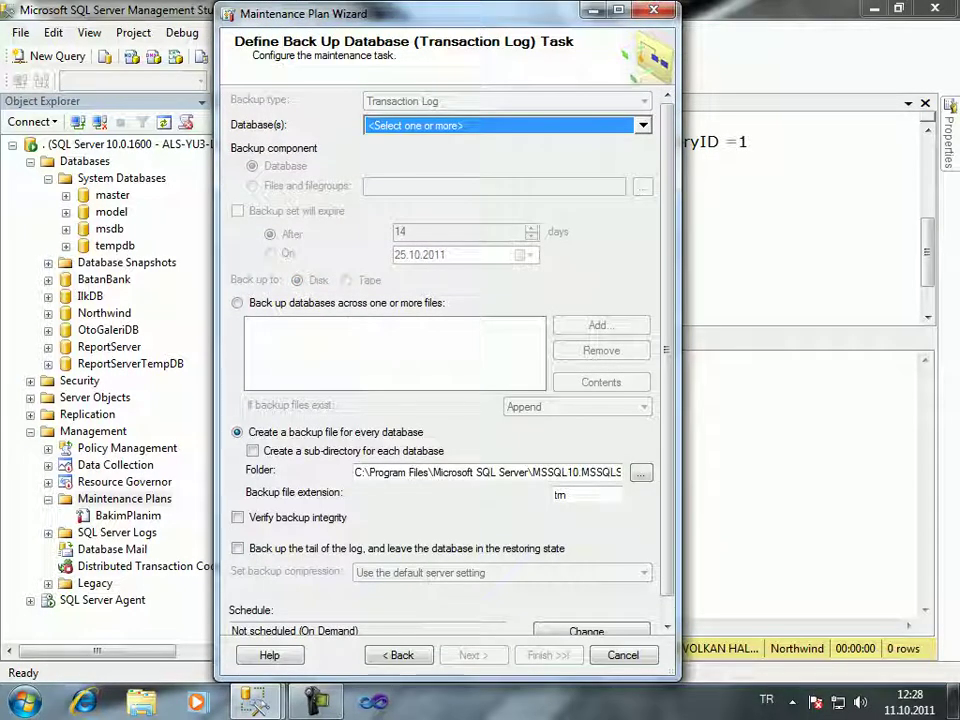
scroll(445, 360, "down", 1)
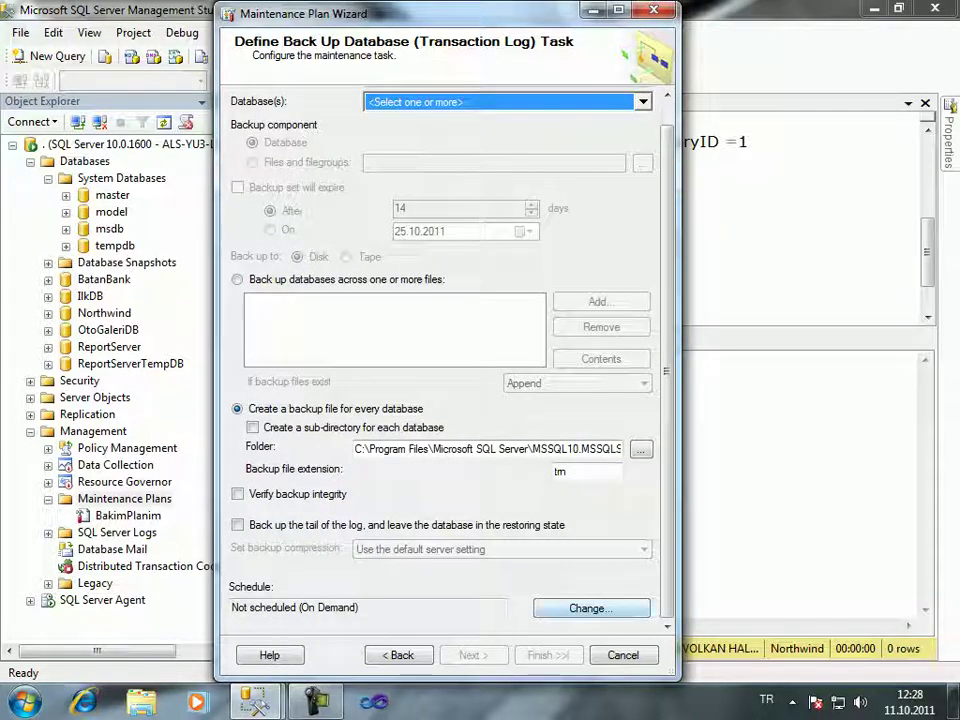
left_click(590, 608)
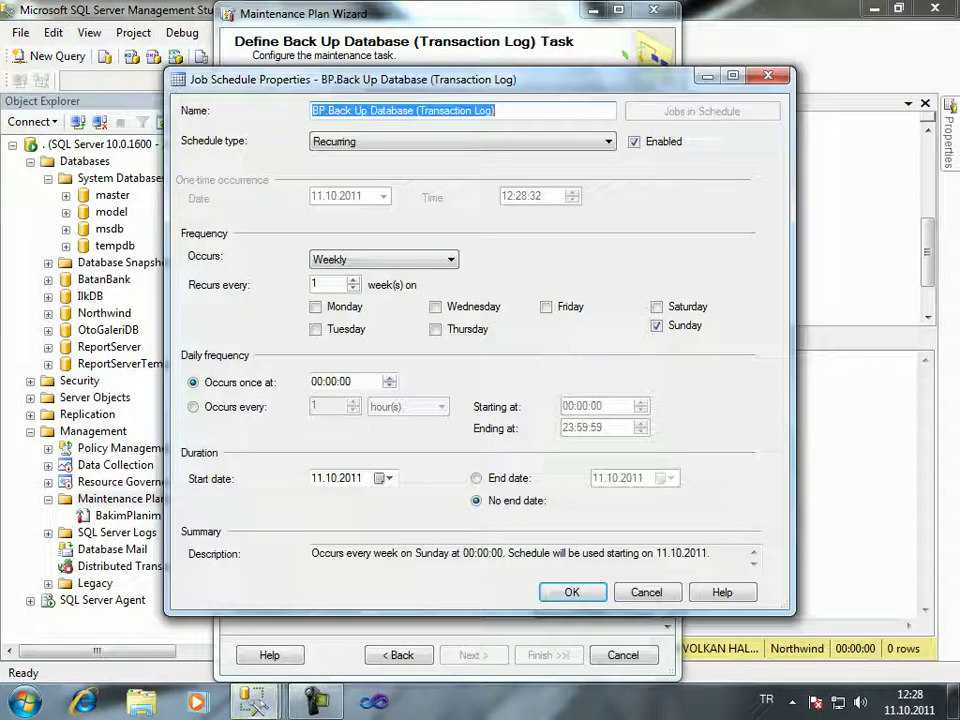
left_click(316, 307)
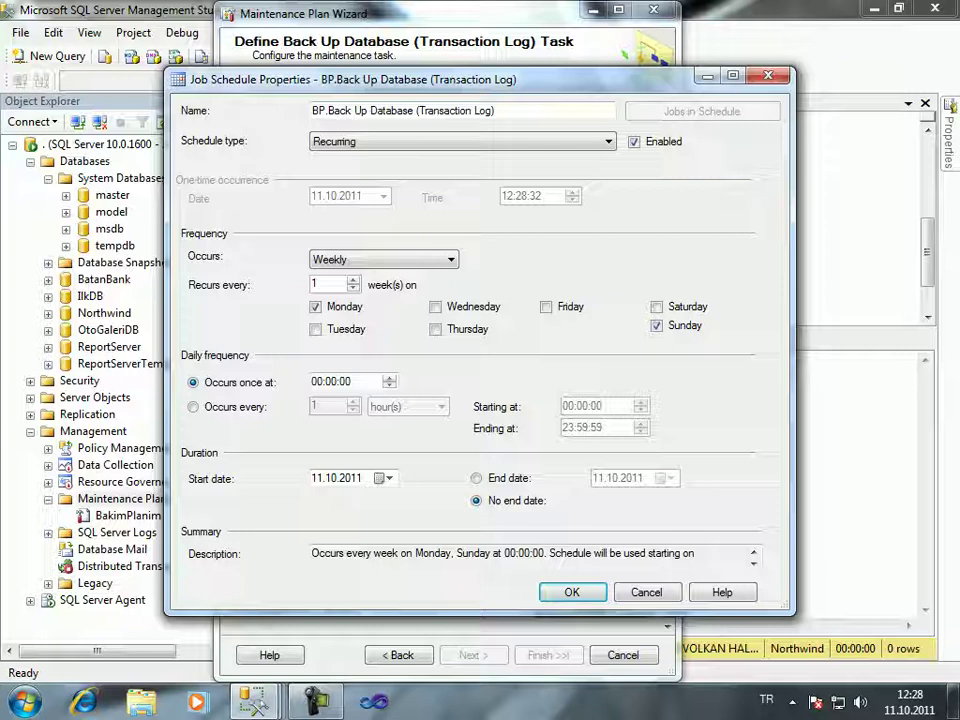
left_click(316, 381)
key("Up")
key("Up")
key("Up")
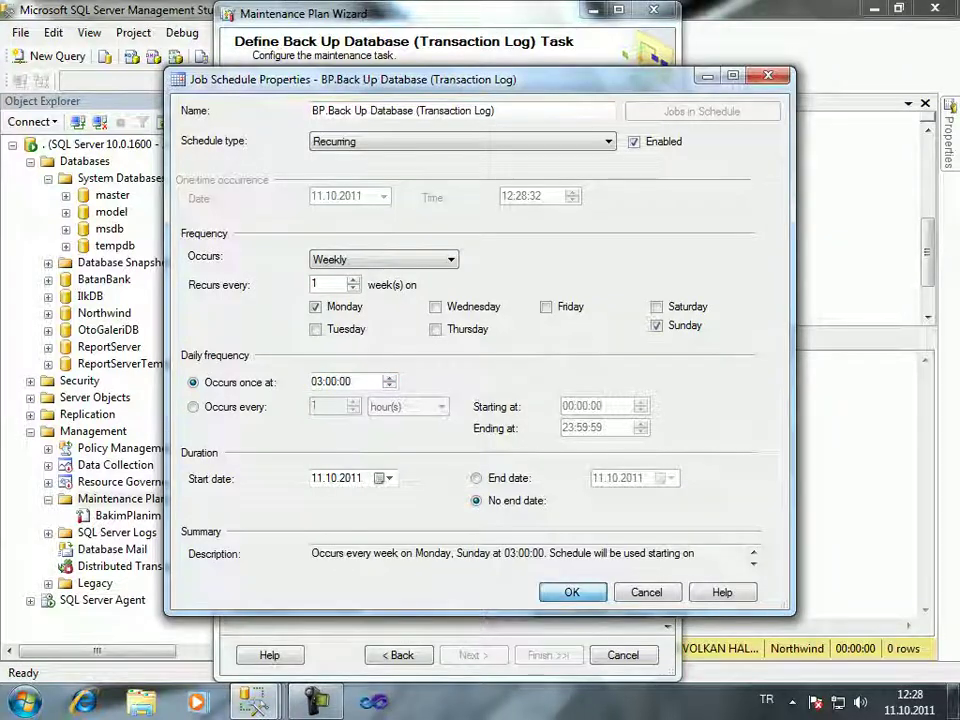
key("Return")
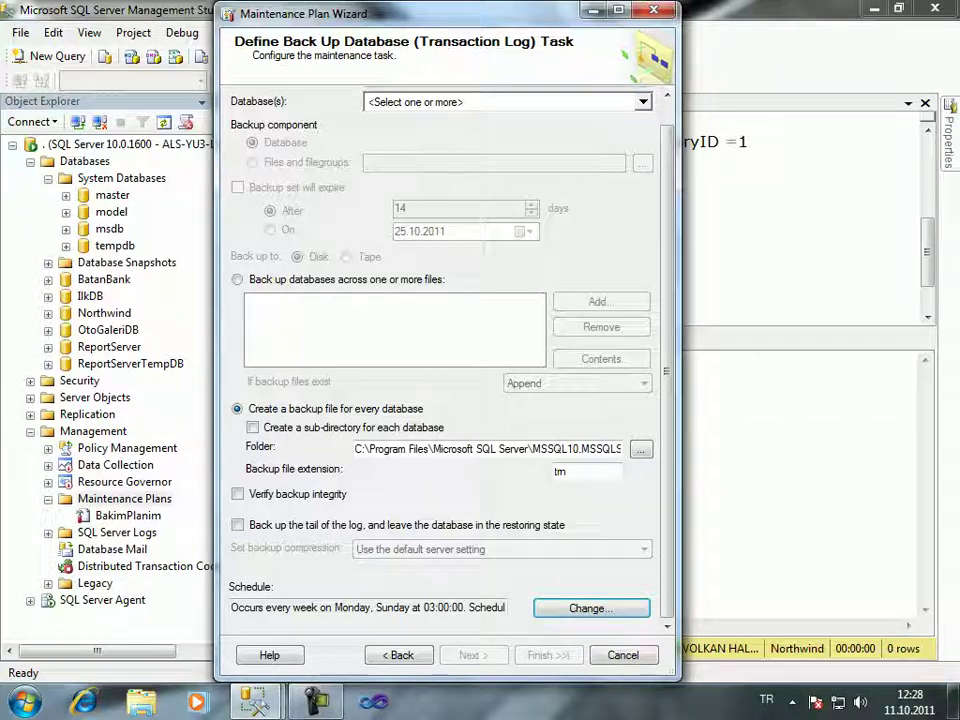
- Limit the transaction log backup task to the IlkDB database
left_click(500, 101)
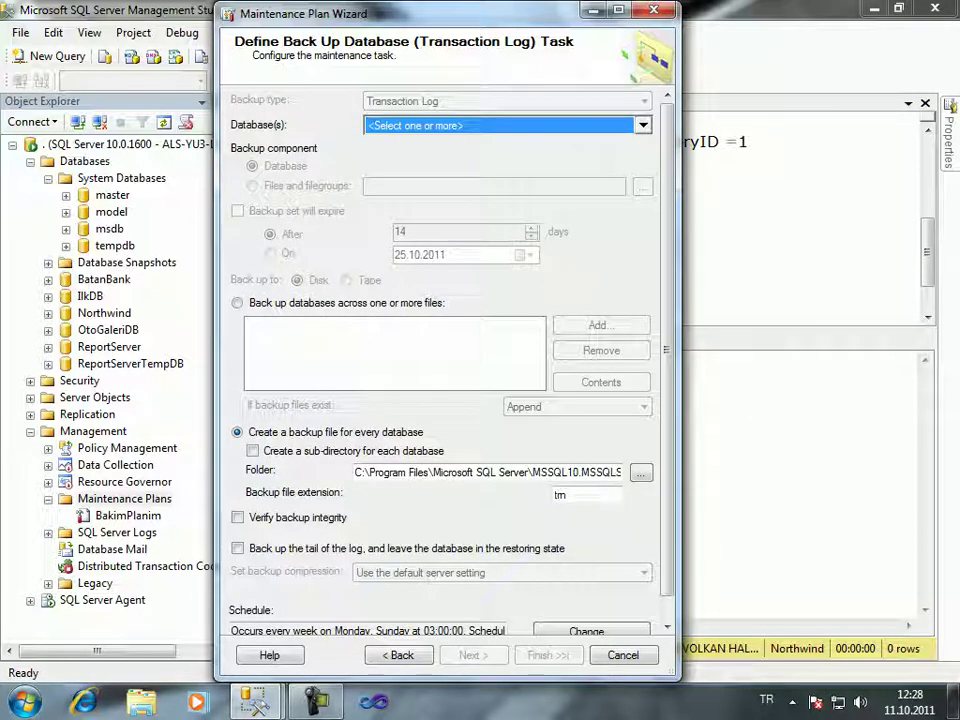
left_click(500, 125)
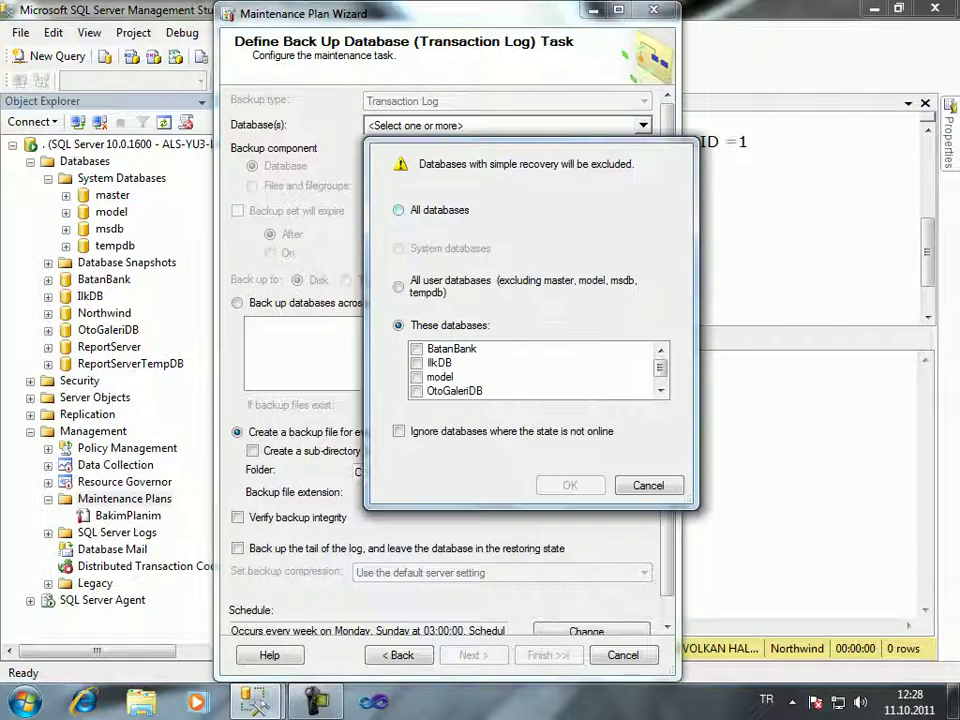
left_click(416, 363)
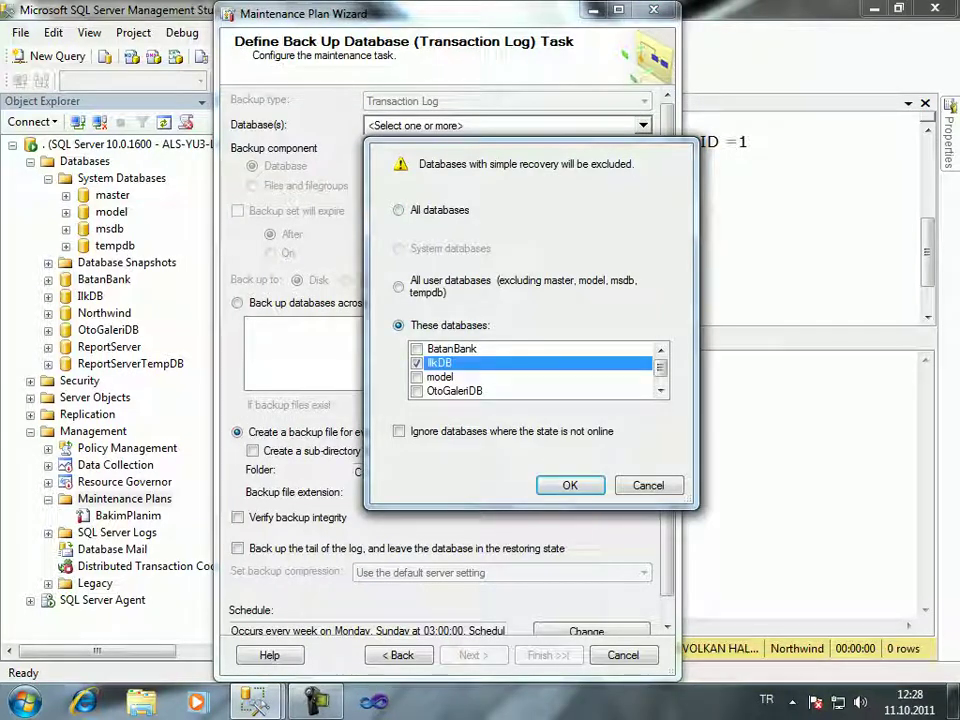
key("Return")
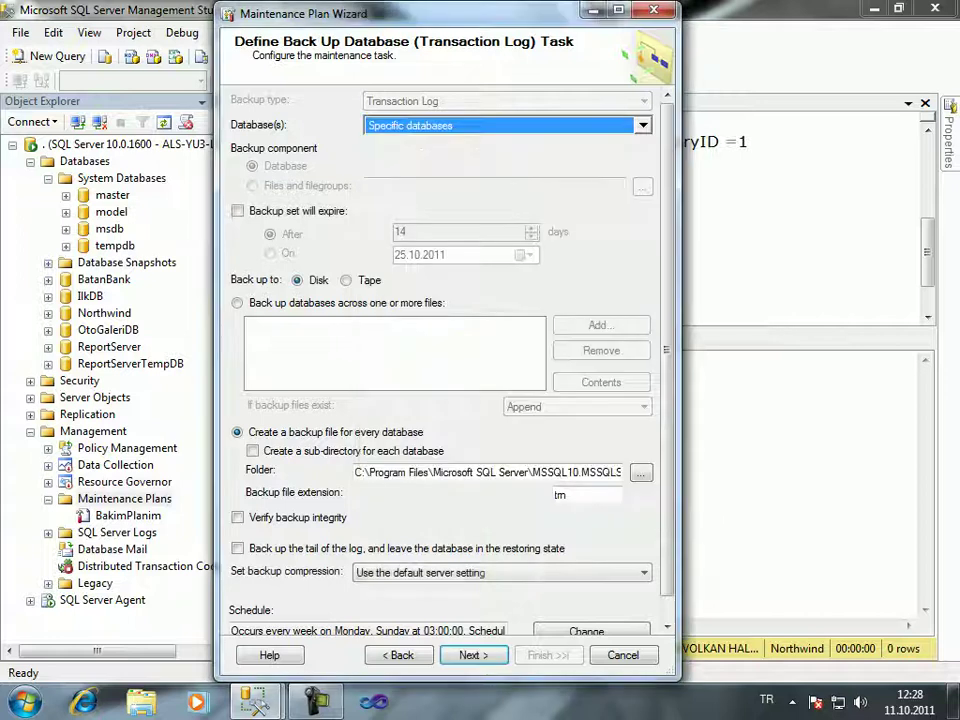
- Accept the default text file report options, finish creating the BP maintenance plan and close the wizard
key("Return")
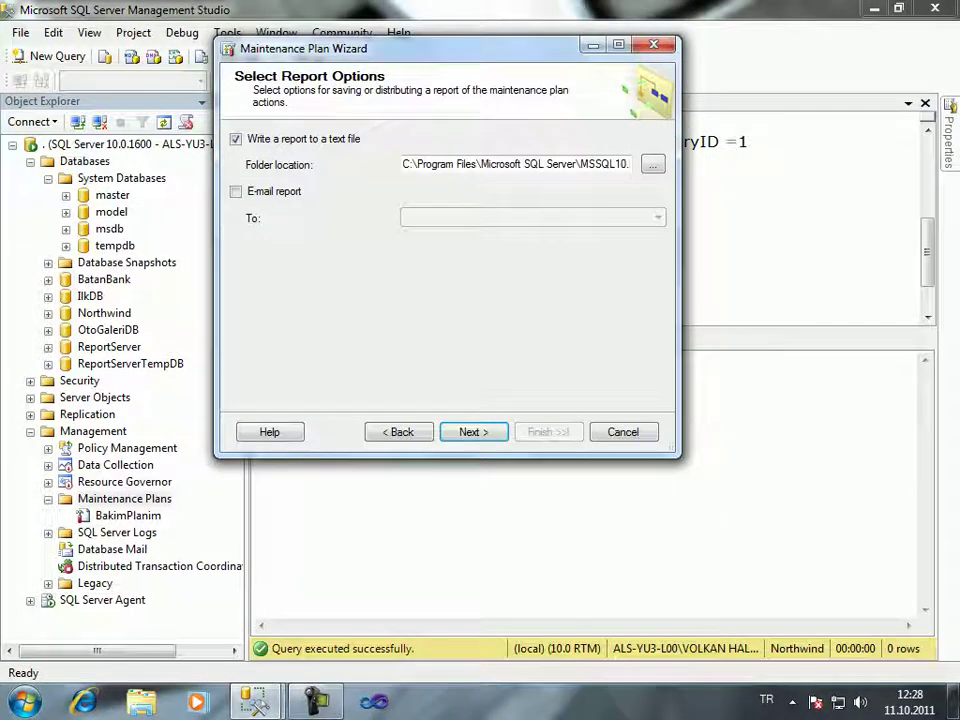
key("Return")
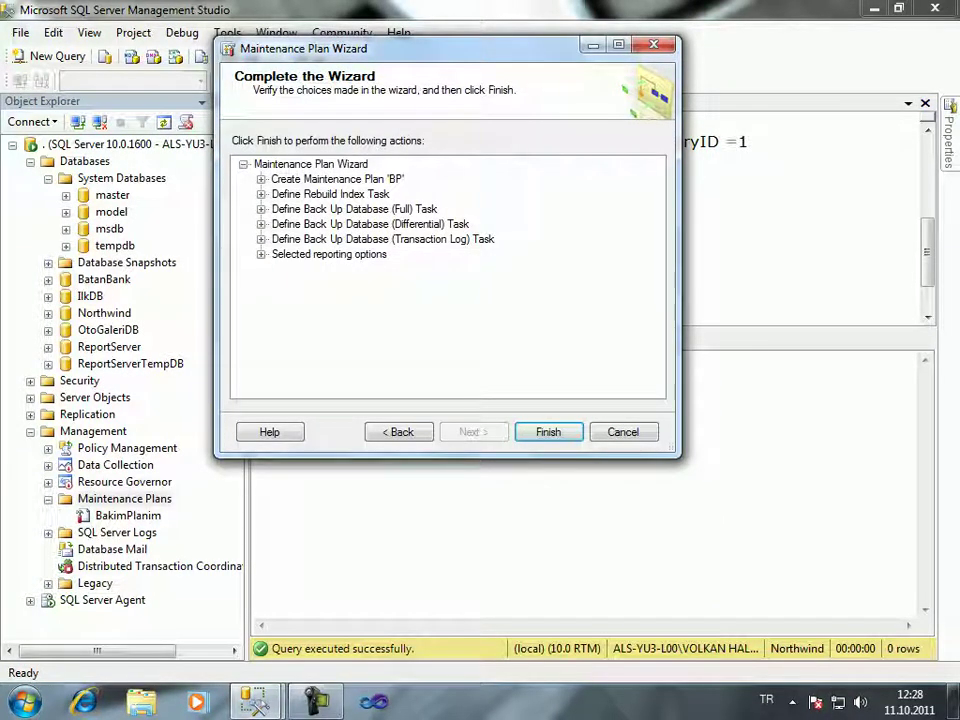
left_click(548, 431)
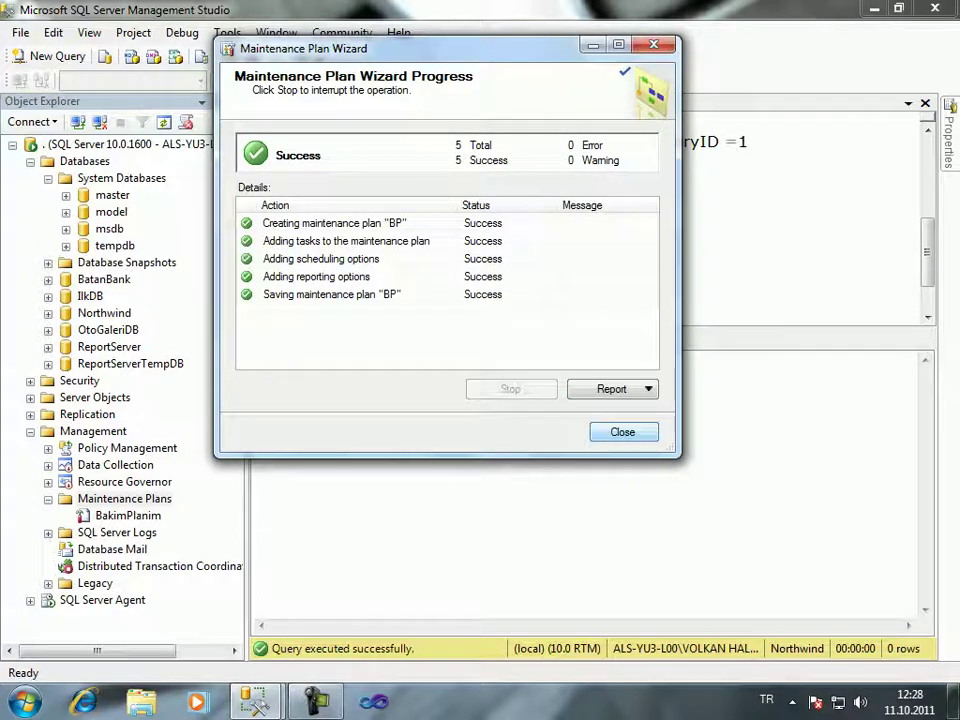
key("Return")
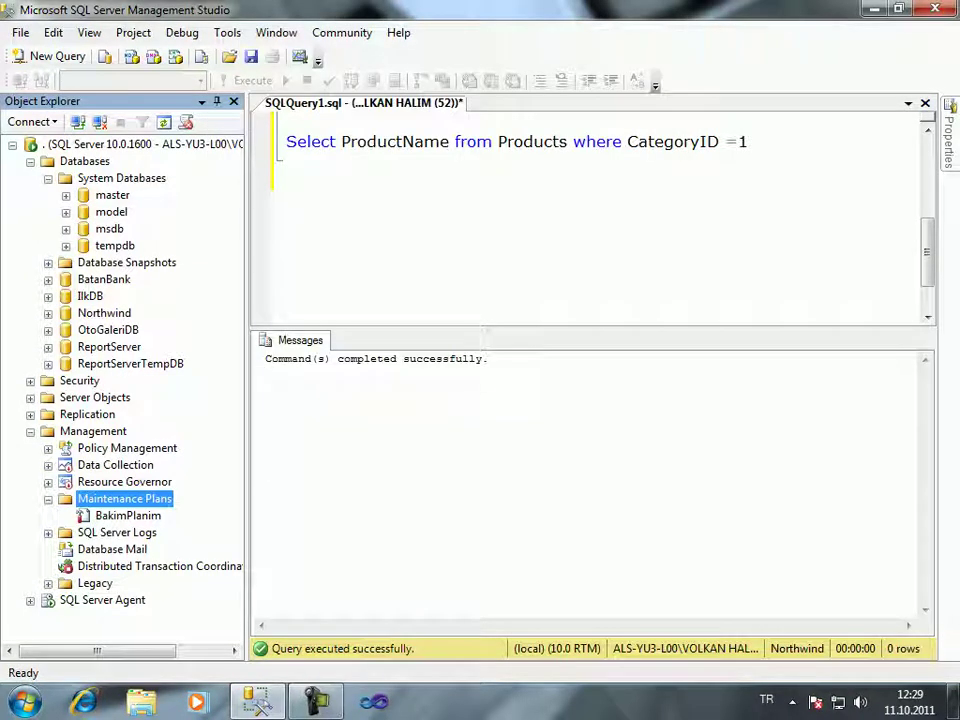